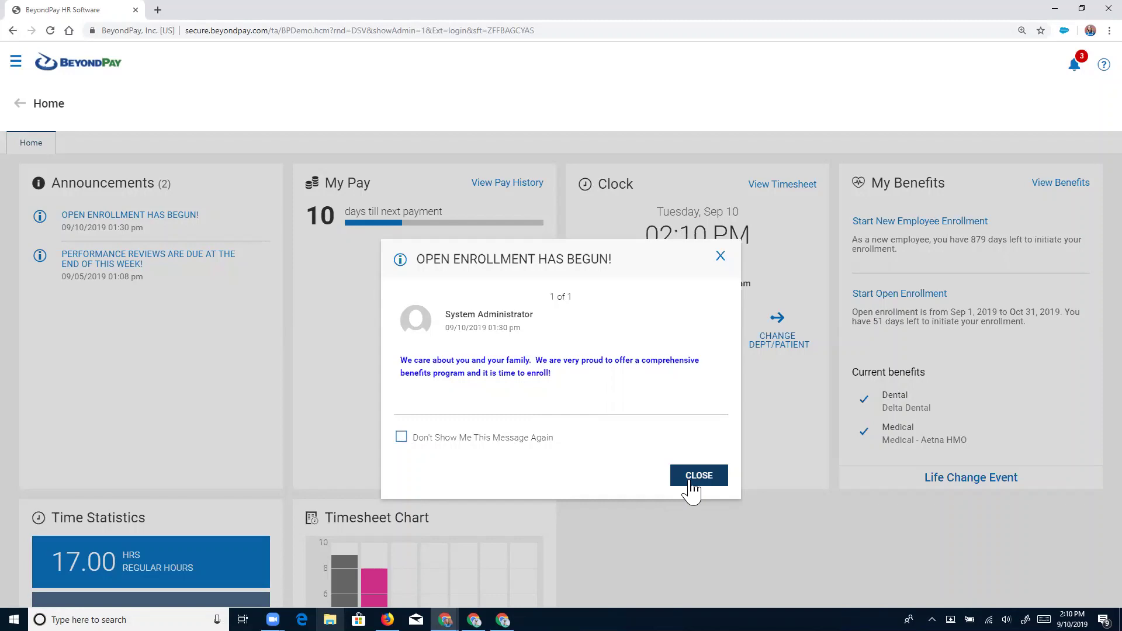
# Close the Open Enrollment Has Begun announcement to reveal the home dashboard.
pyautogui.click(691, 482)
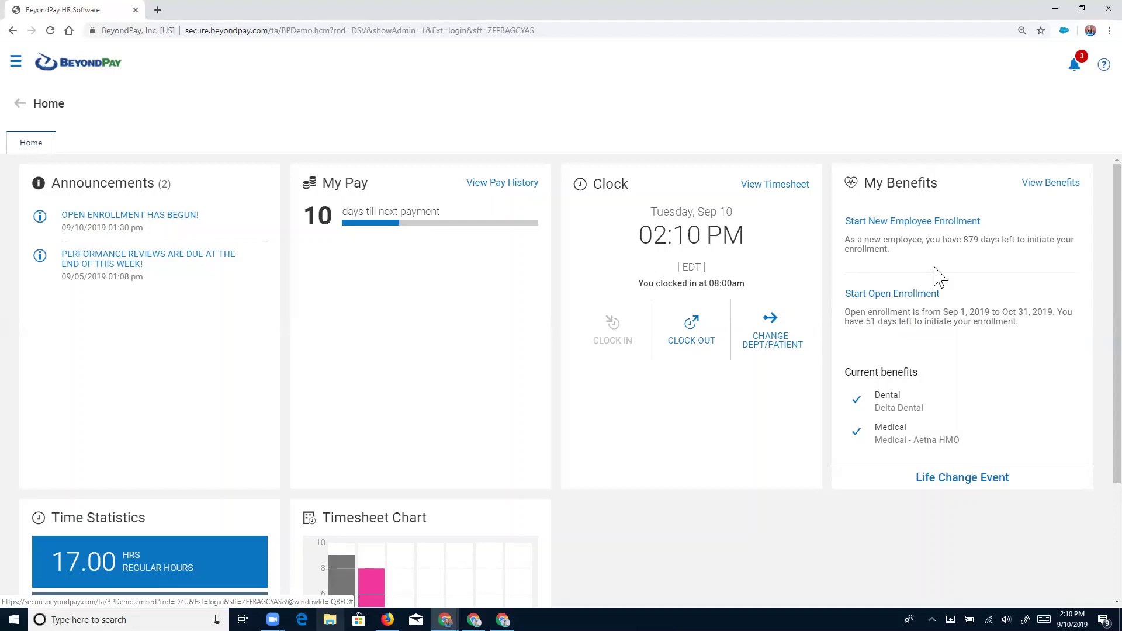
# Answer the enrollment questionnaire with Family medical coverage and No tobacco use, and confirm submission.
pyautogui.click(891, 296)
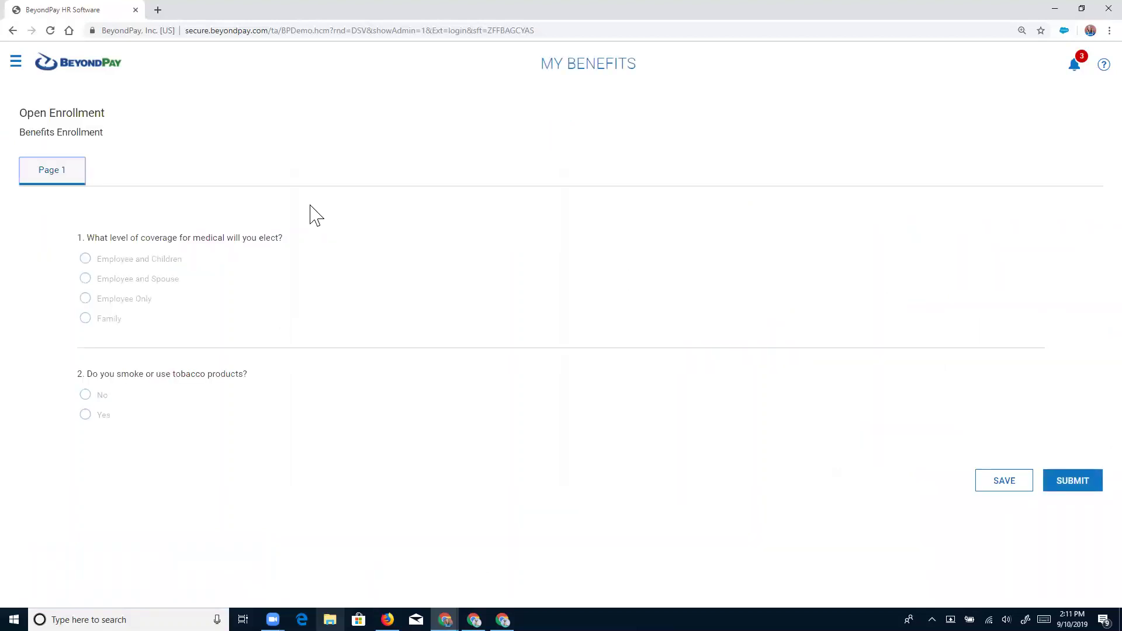
pyautogui.click(339, 285)
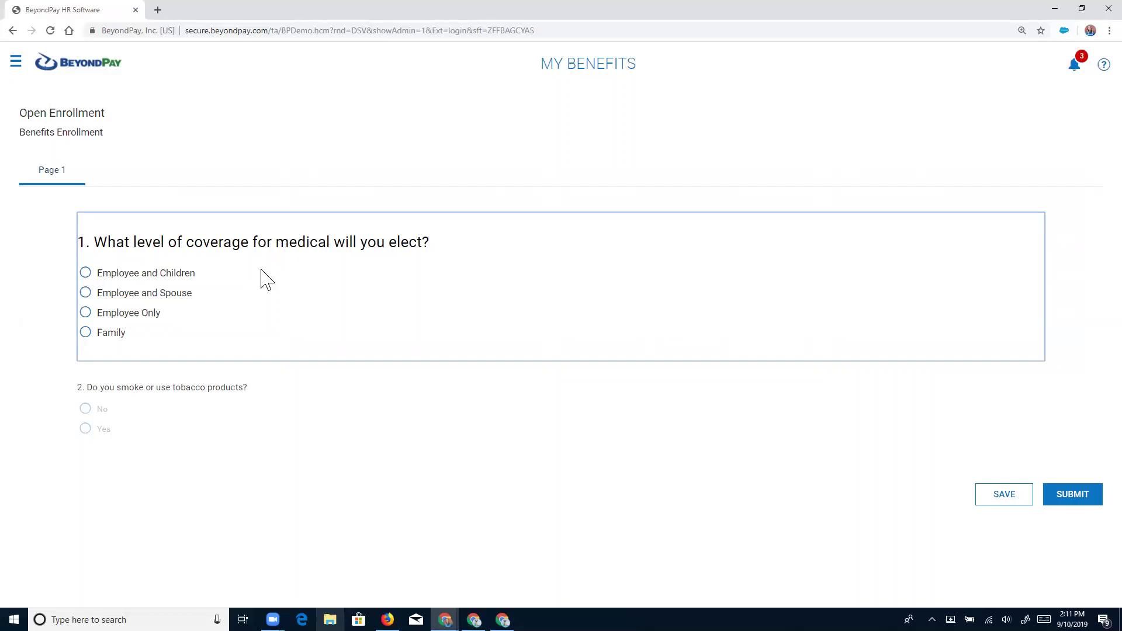
pyautogui.click(86, 334)
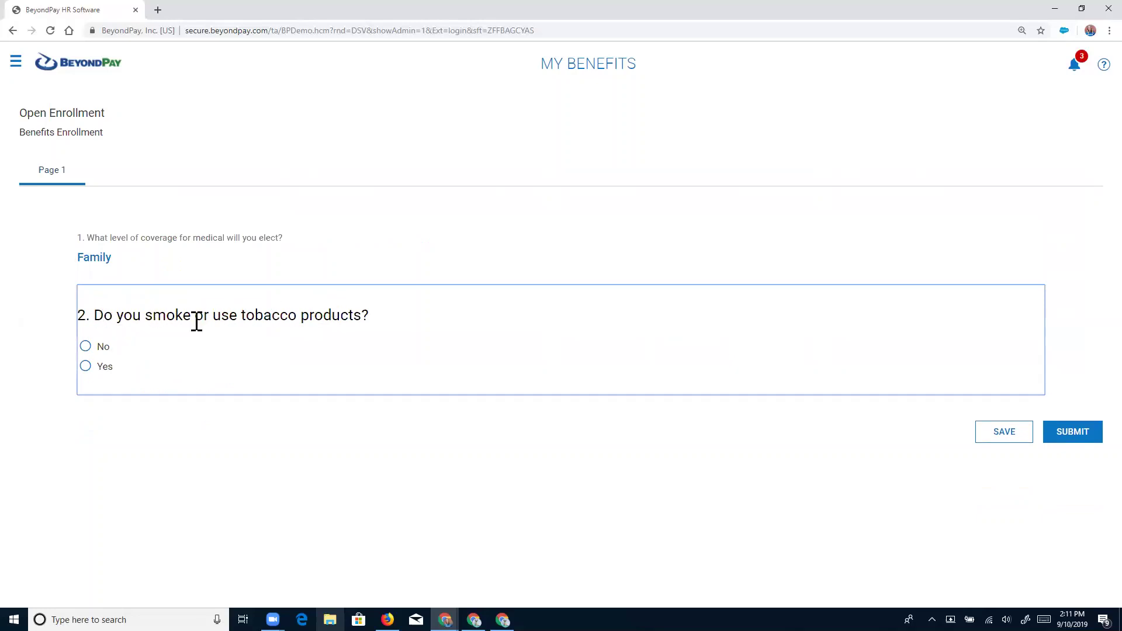
pyautogui.click(87, 348)
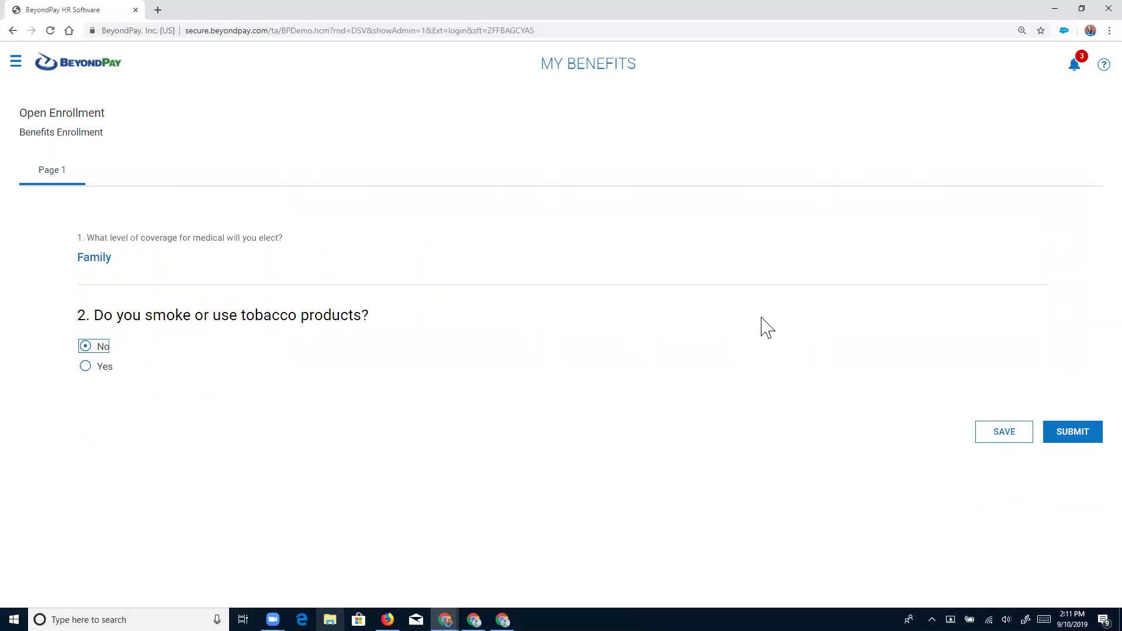
pyautogui.click(1066, 439)
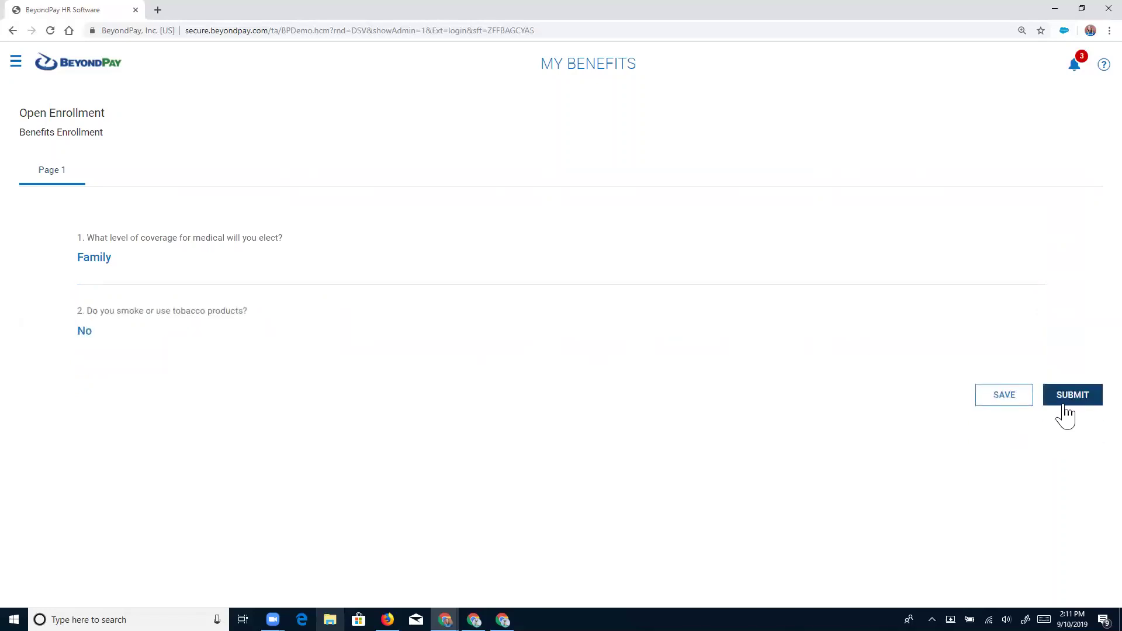
pyautogui.click(1065, 403)
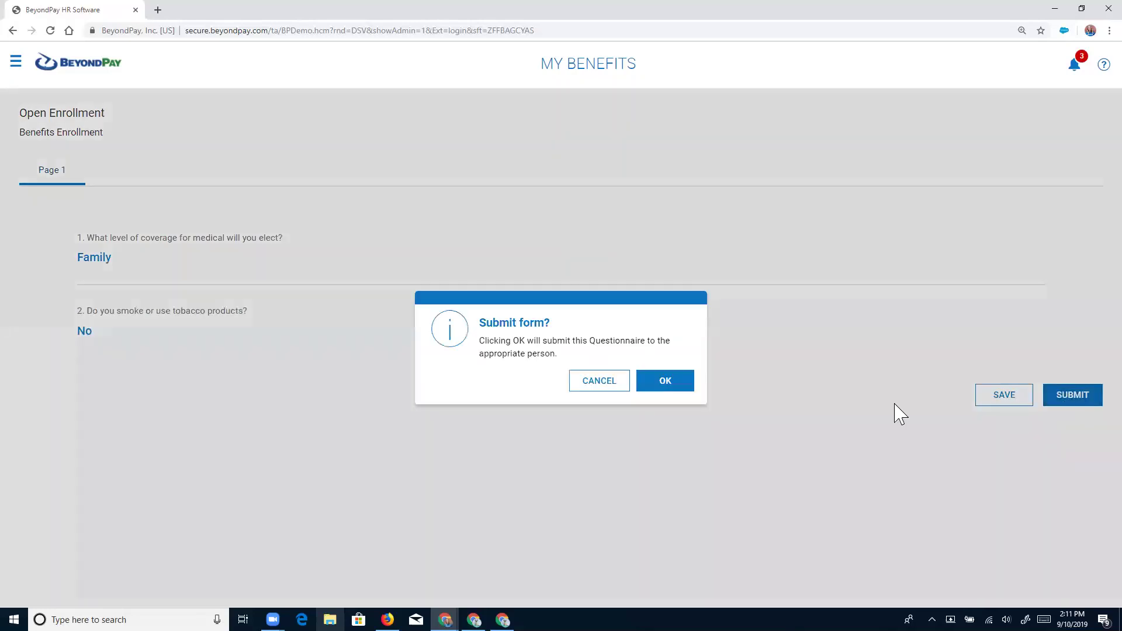
pyautogui.click(664, 383)
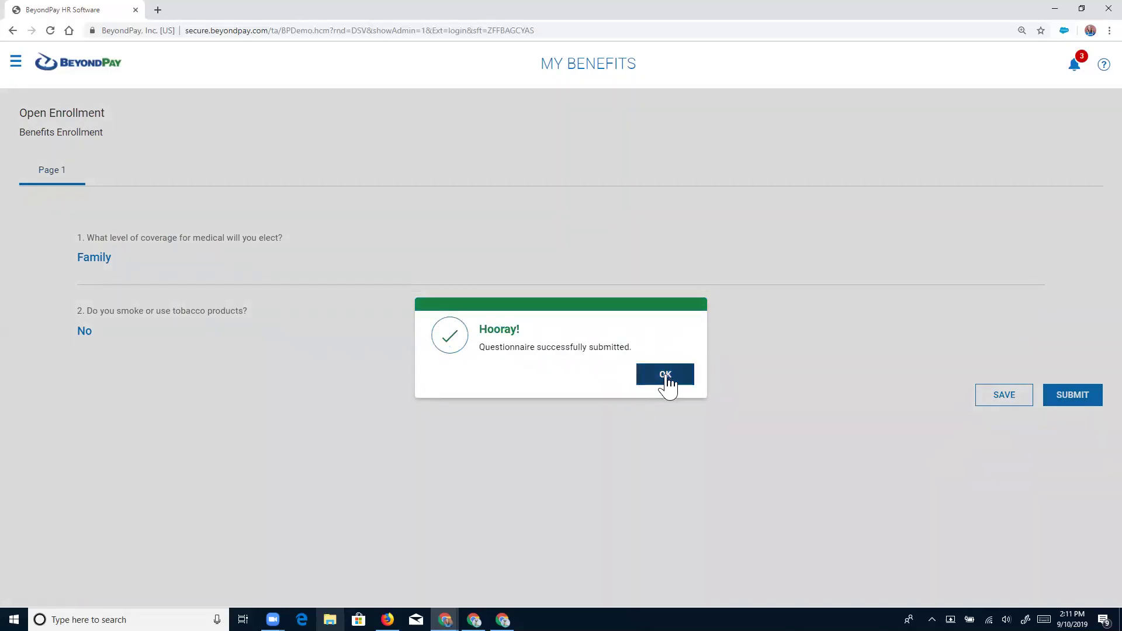
pyautogui.click(666, 377)
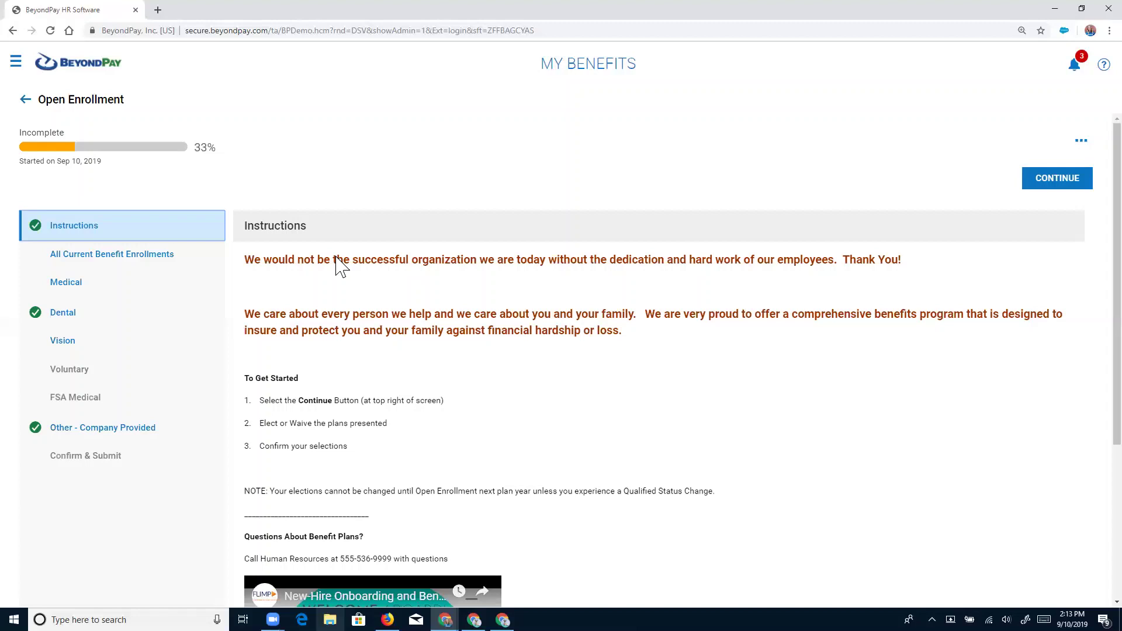
# Read through the enrollment instructions and continue to All Current Benefit Enrollments.
pyautogui.scroll(-2, 345, 275)
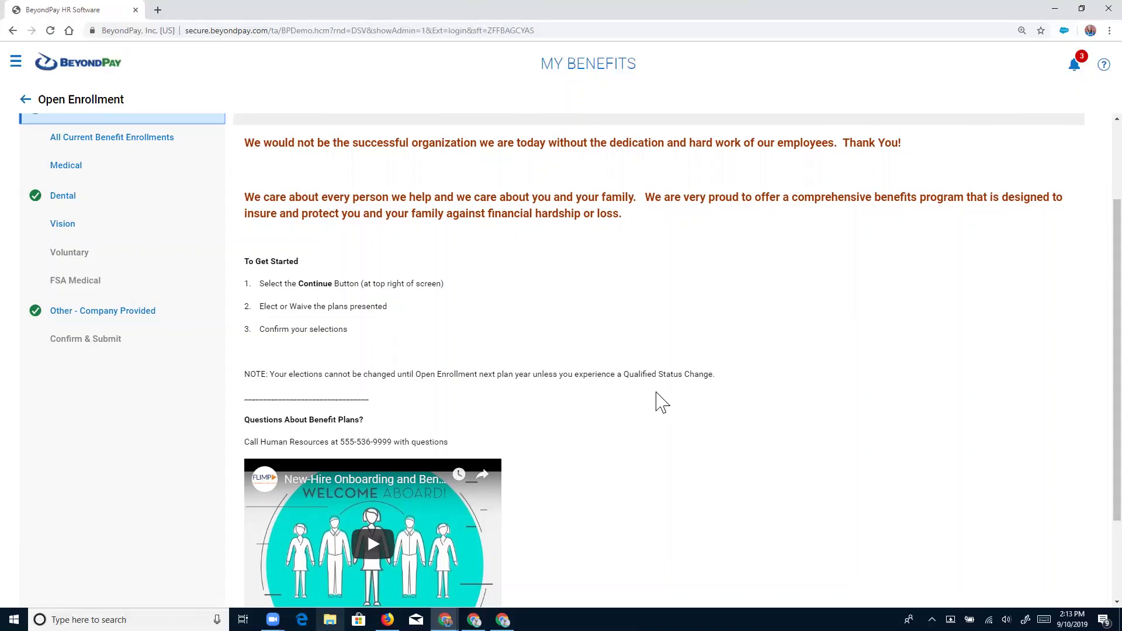
pyautogui.scroll(-1, 656, 401)
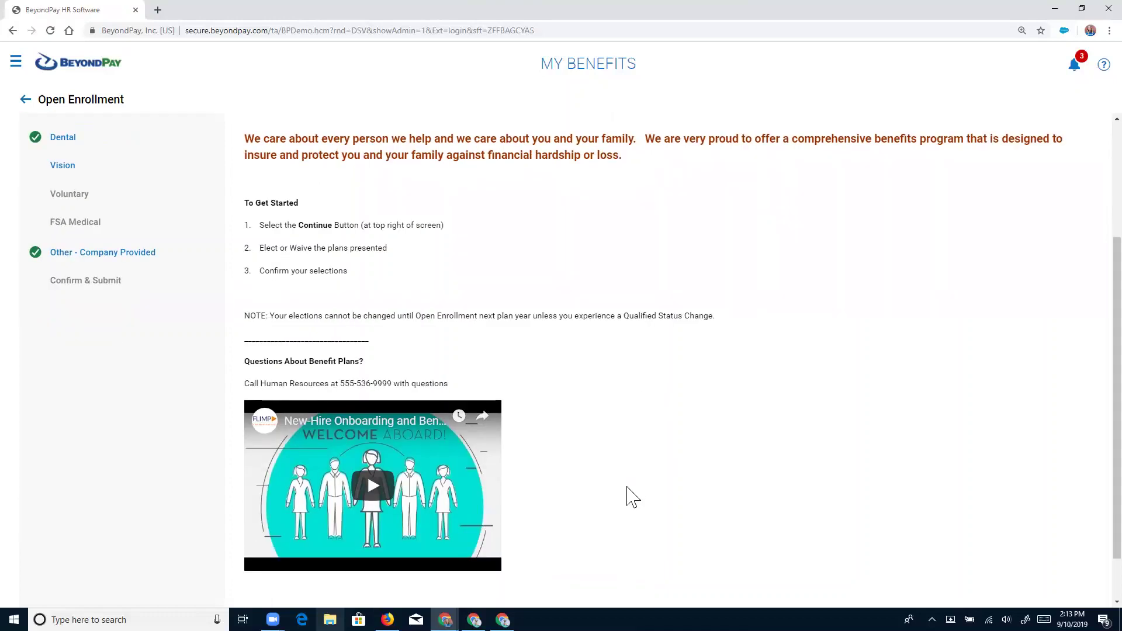
pyautogui.scroll(-2, 632, 496)
pyautogui.scroll(5, 632, 496)
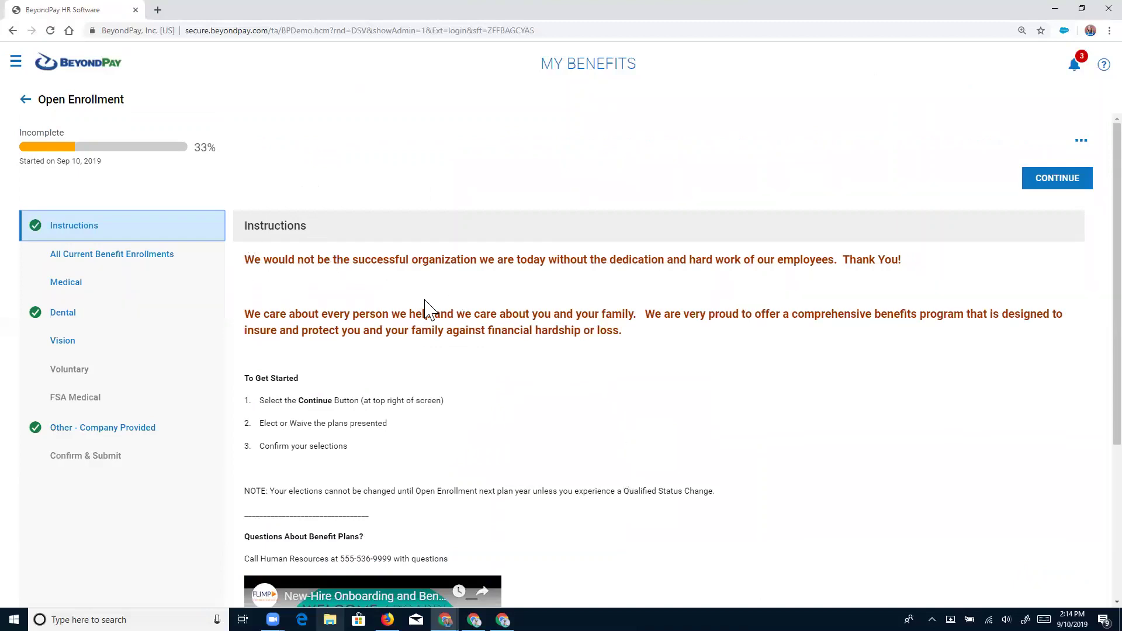
pyautogui.click(1062, 179)
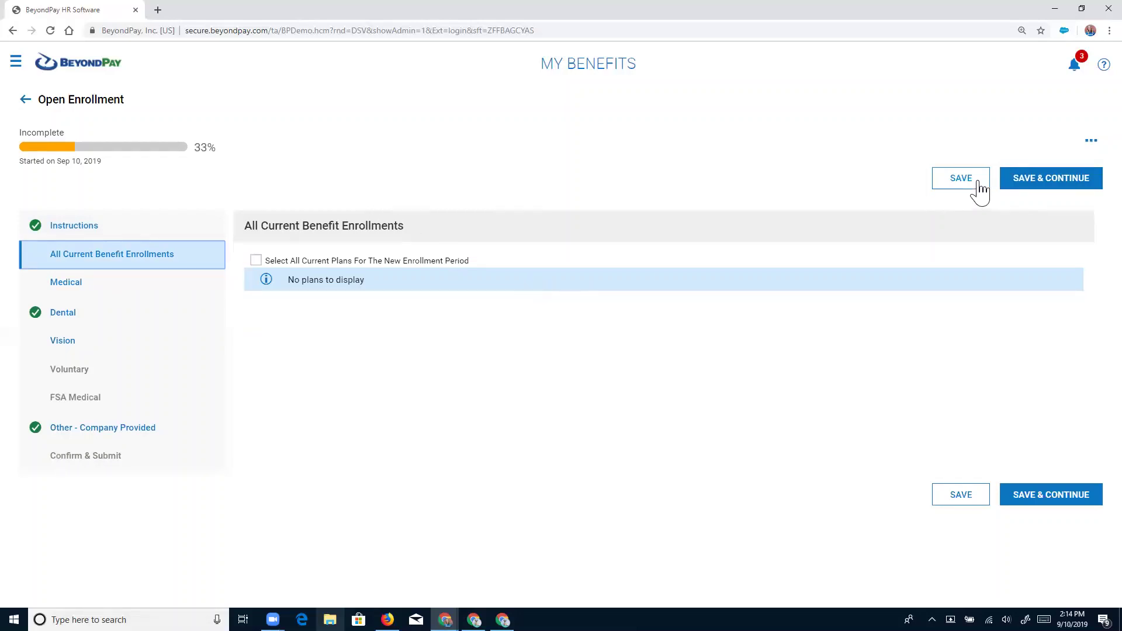
# Save and continue to the Medical step, reviewing the EPO, BCBS PPO and Aetna HSA plans.
pyautogui.click(1020, 193)
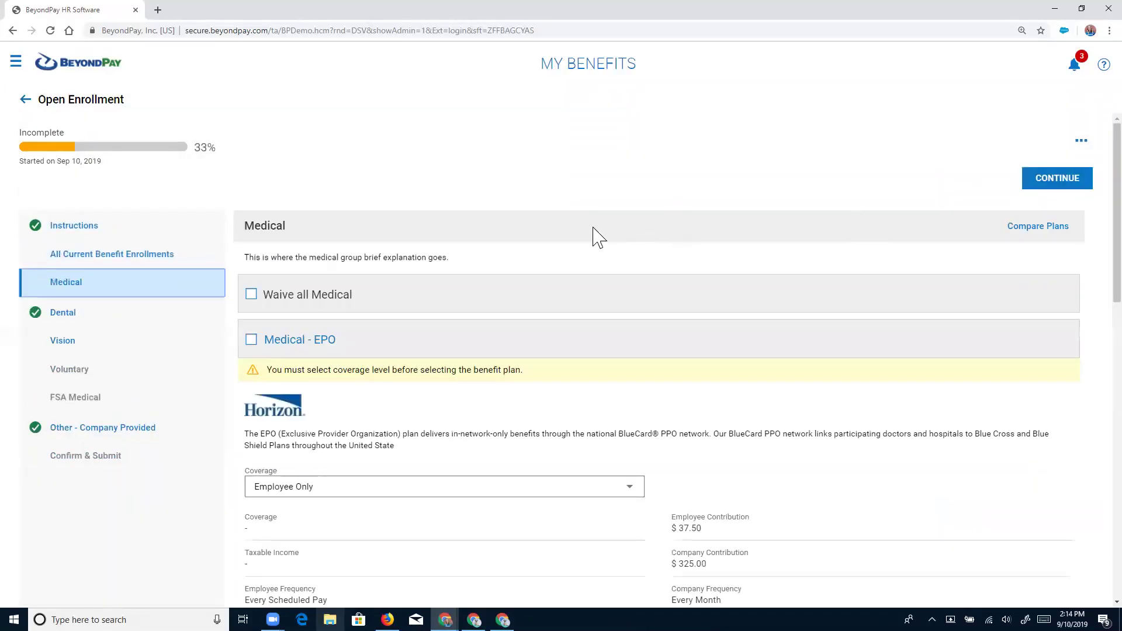
pyautogui.scroll(-1, 593, 233)
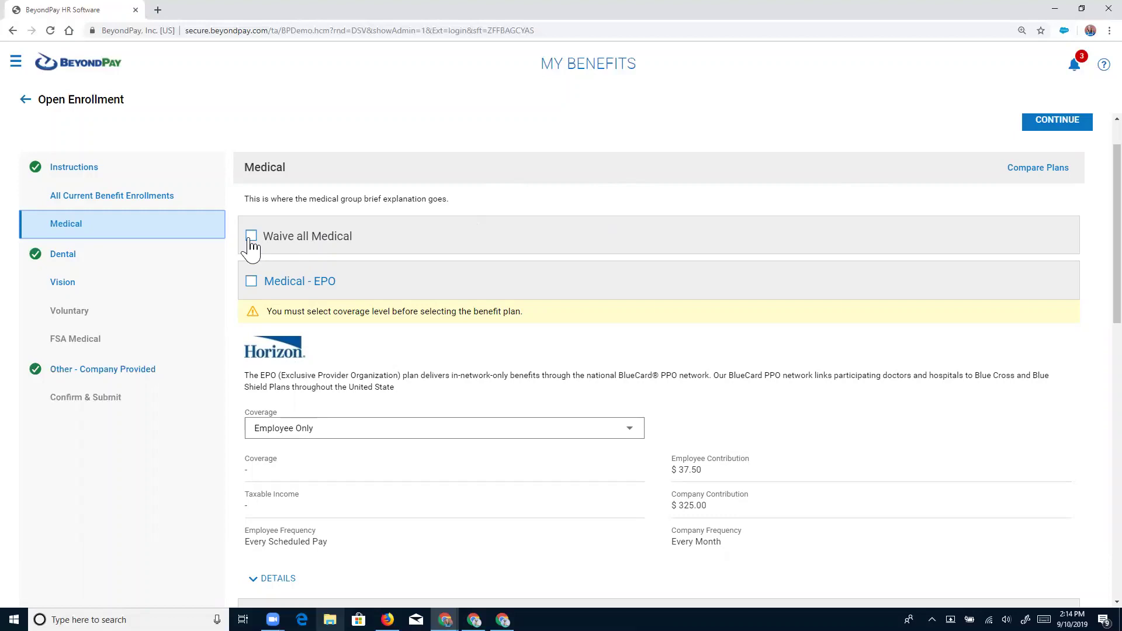
pyautogui.scroll(-1, 367, 245)
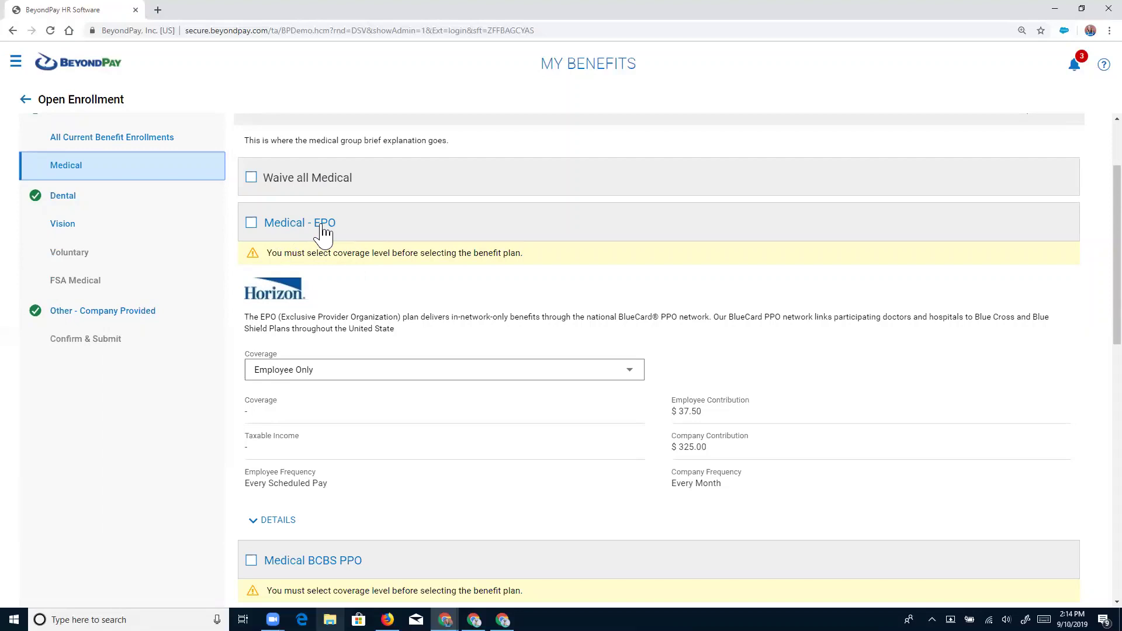
pyautogui.scroll(-3, 299, 313)
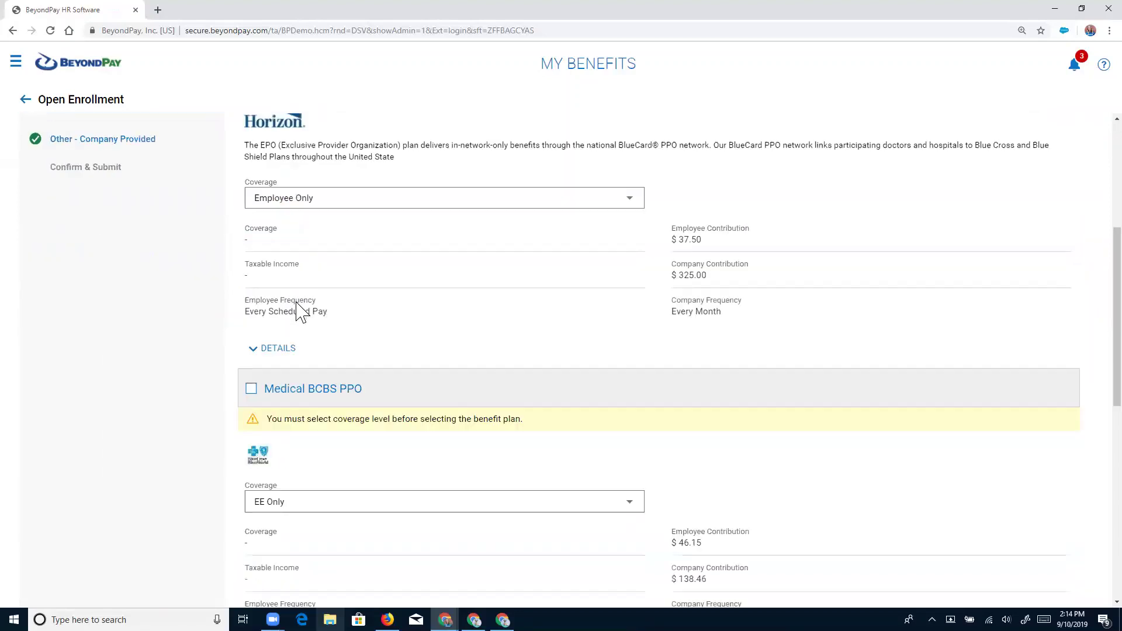
pyautogui.scroll(-1, 301, 327)
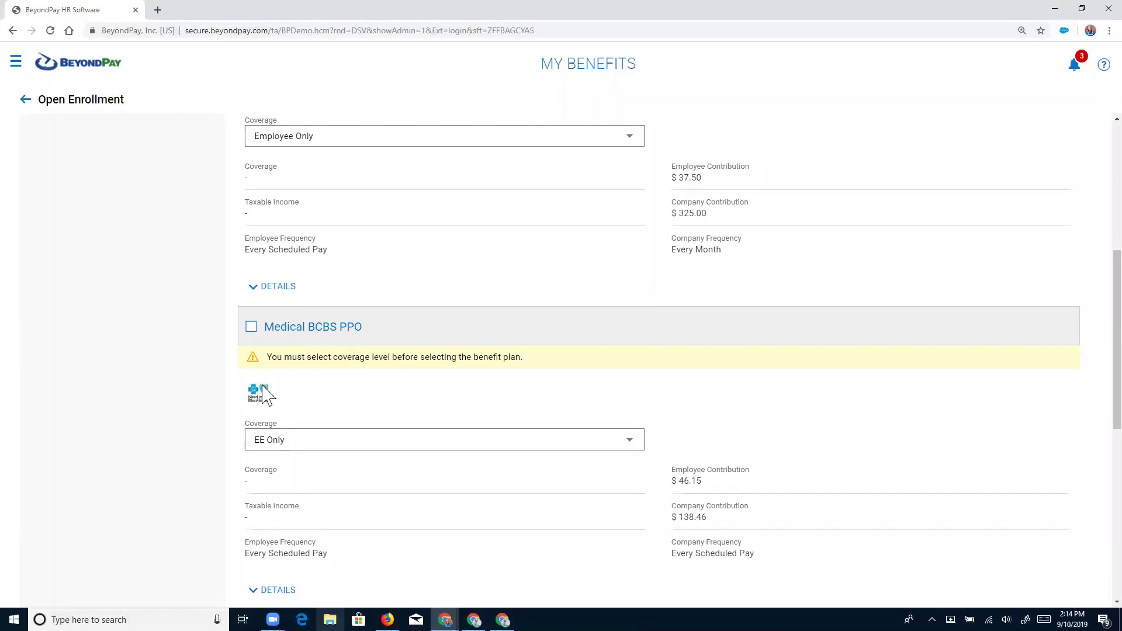
pyautogui.scroll(-6, 312, 395)
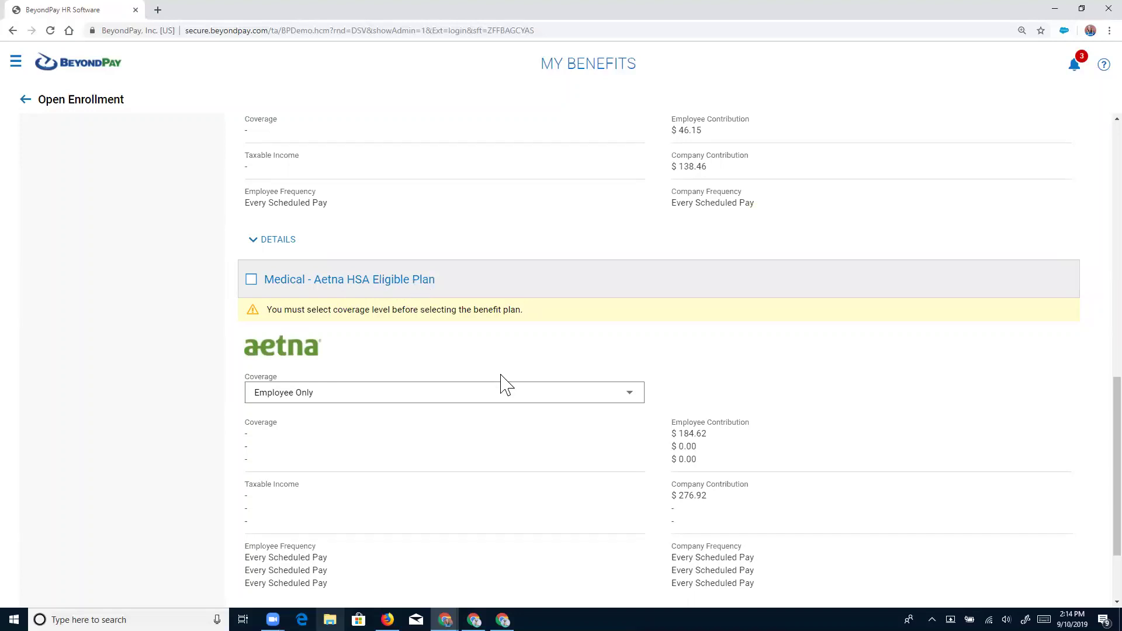
pyautogui.scroll(11, 501, 380)
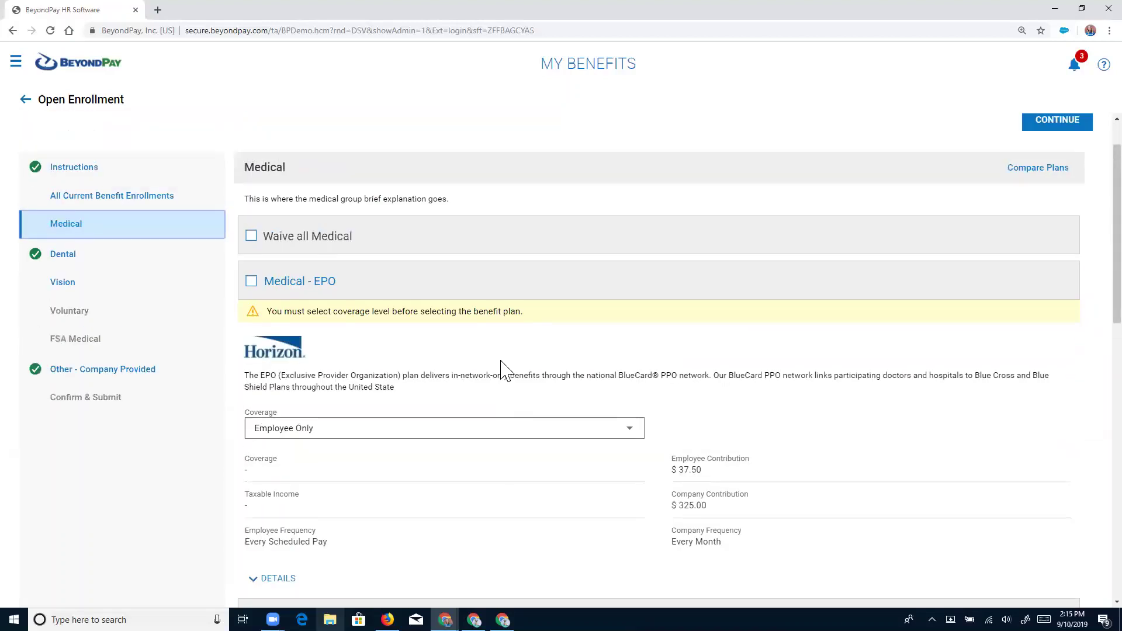
pyautogui.scroll(1, 819, 275)
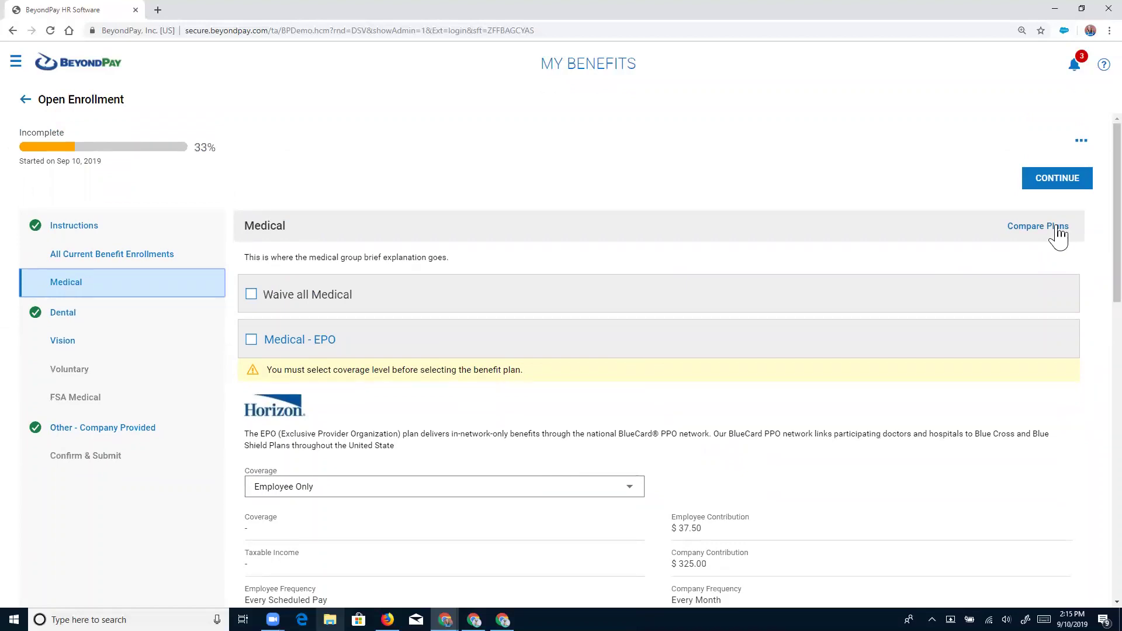
# Pick the EPO Family and BCBS PPO Family plans for comparison.
pyautogui.click(1058, 231)
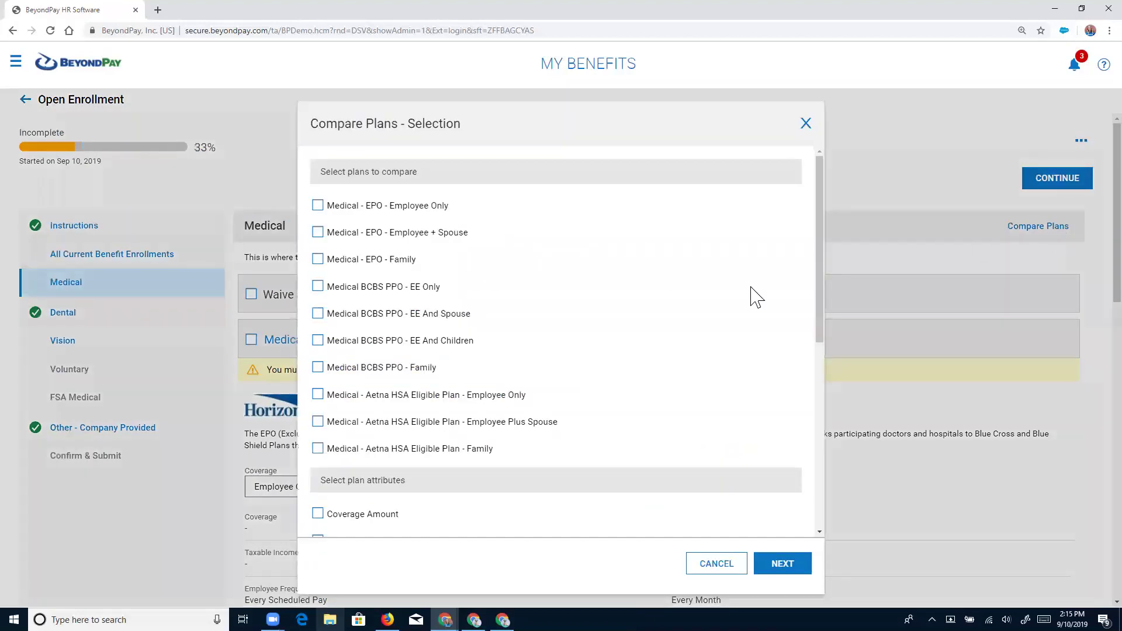
pyautogui.click(319, 260)
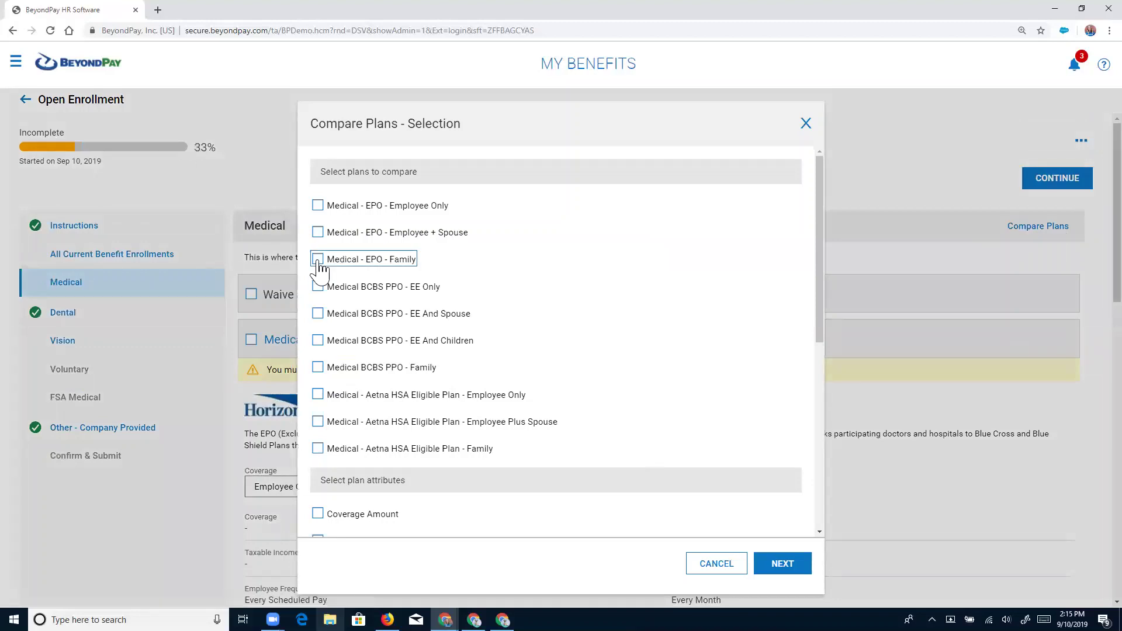
pyautogui.click(317, 368)
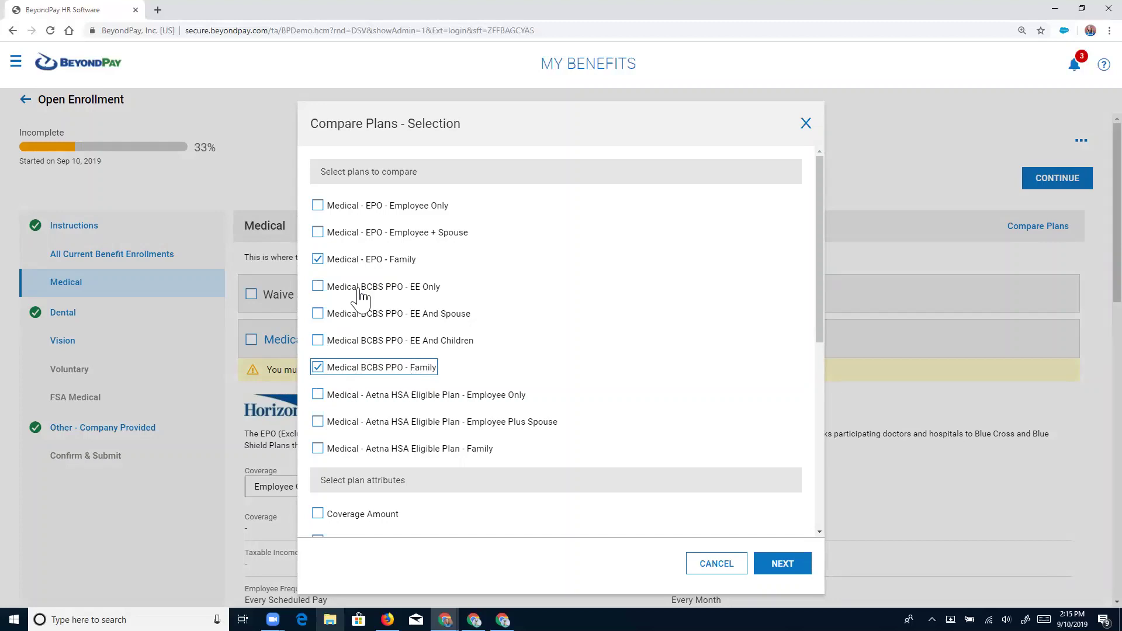
# Compare them on employee contribution, office visits, emergency room visit and family deductible.
pyautogui.scroll(-3, 355, 375)
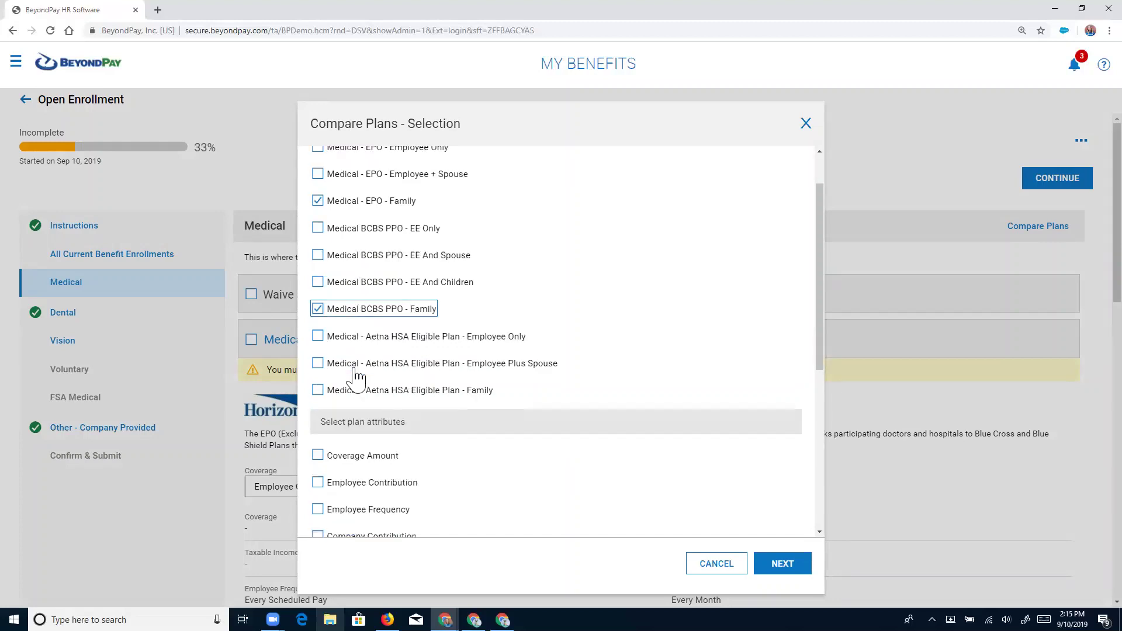
pyautogui.scroll(-1, 355, 376)
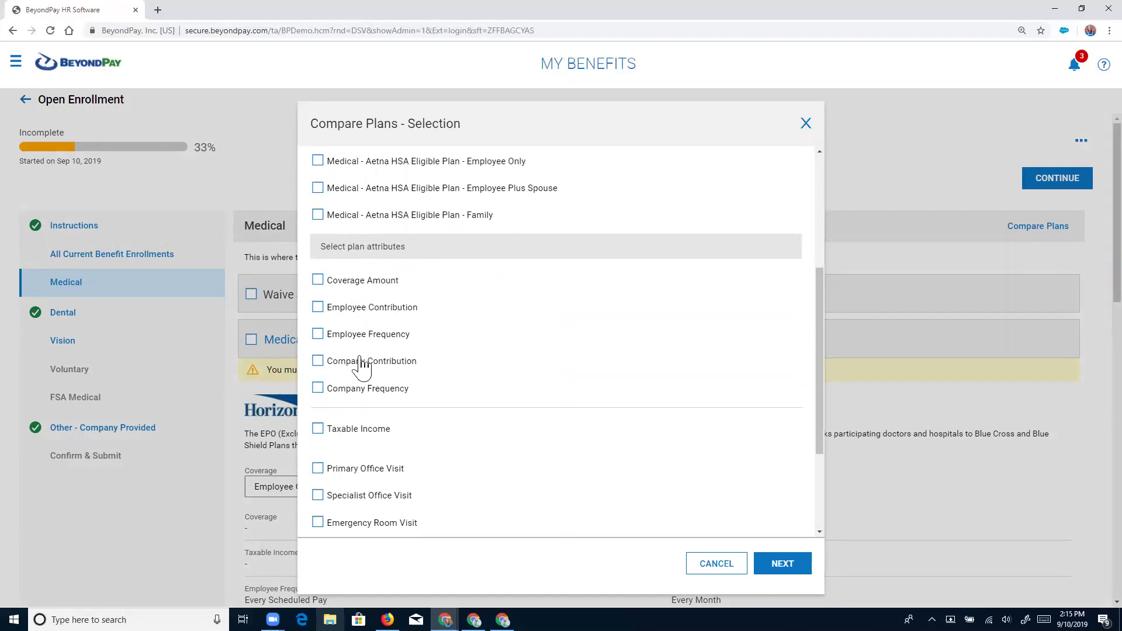
pyautogui.click(318, 307)
pyautogui.scroll(-2, 327, 342)
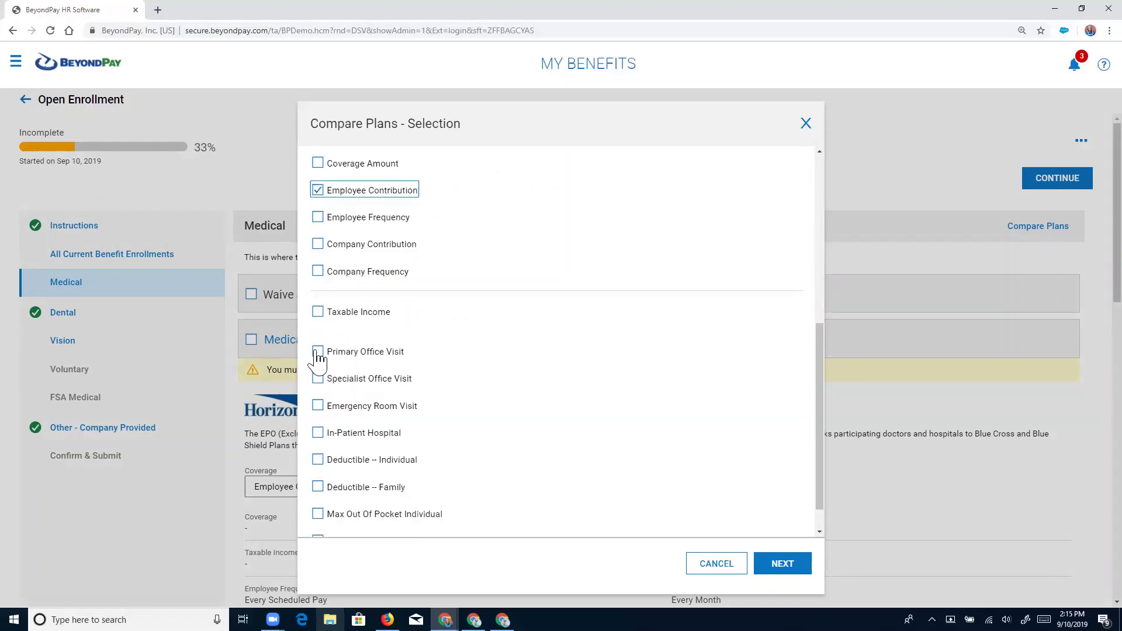
pyautogui.click(317, 352)
pyautogui.click(318, 378)
pyautogui.click(318, 406)
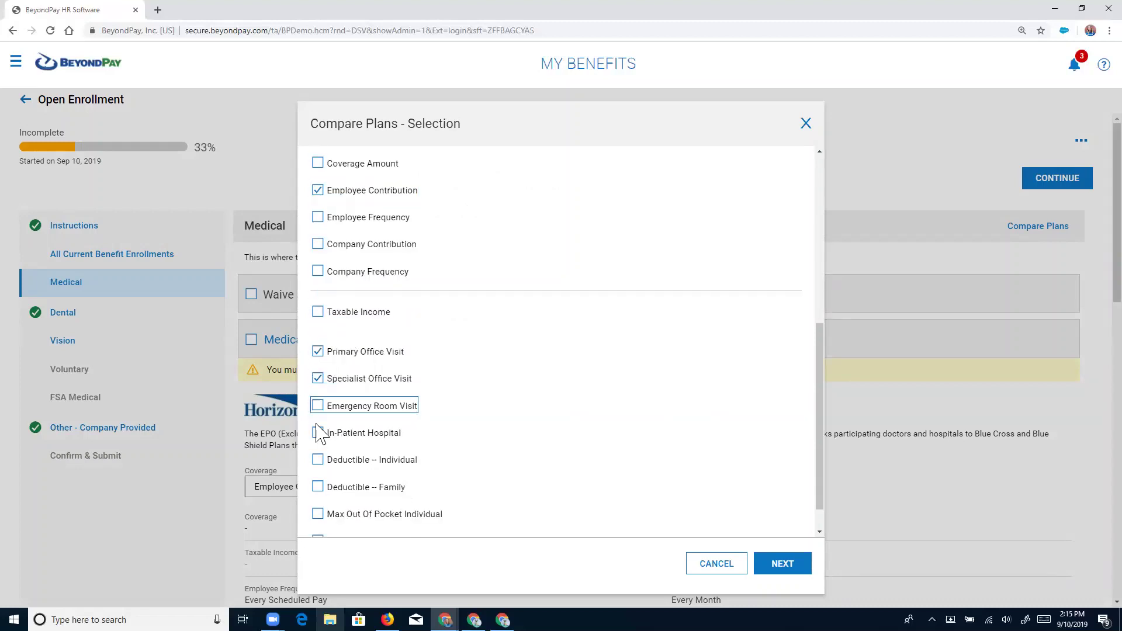
pyautogui.click(318, 487)
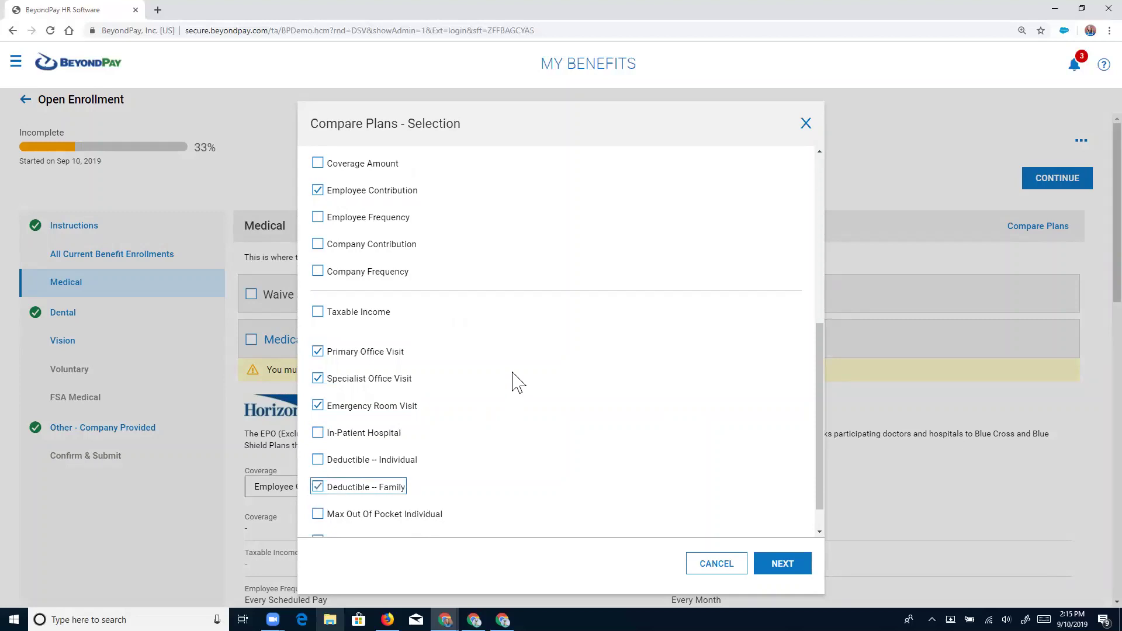
pyautogui.scroll(-1, 514, 380)
pyautogui.scroll(3, 514, 381)
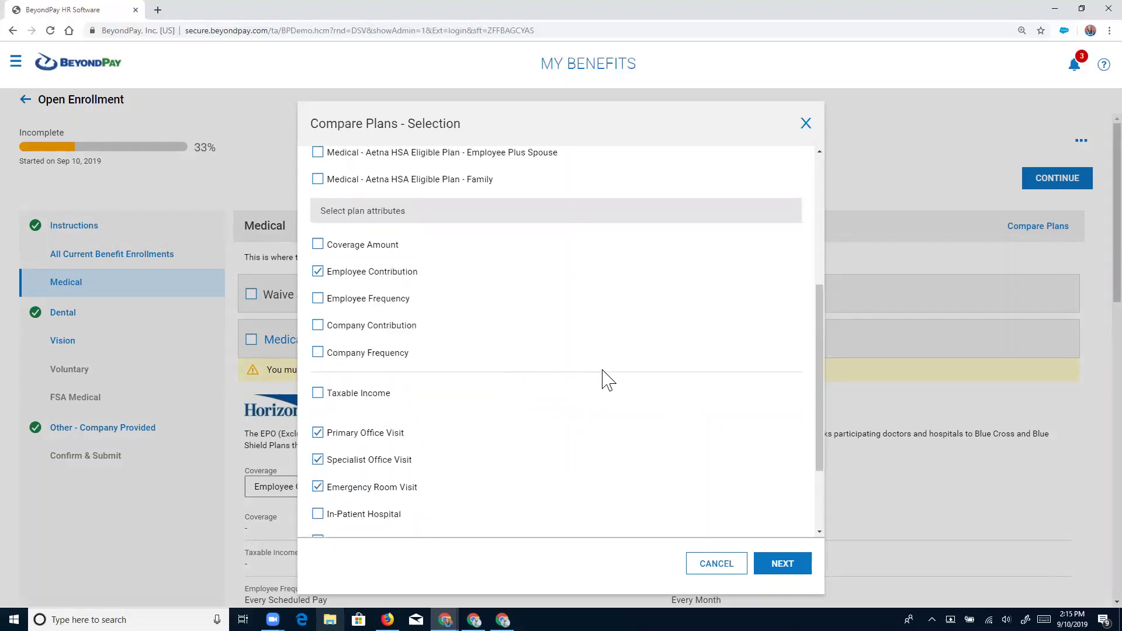
pyautogui.click(779, 565)
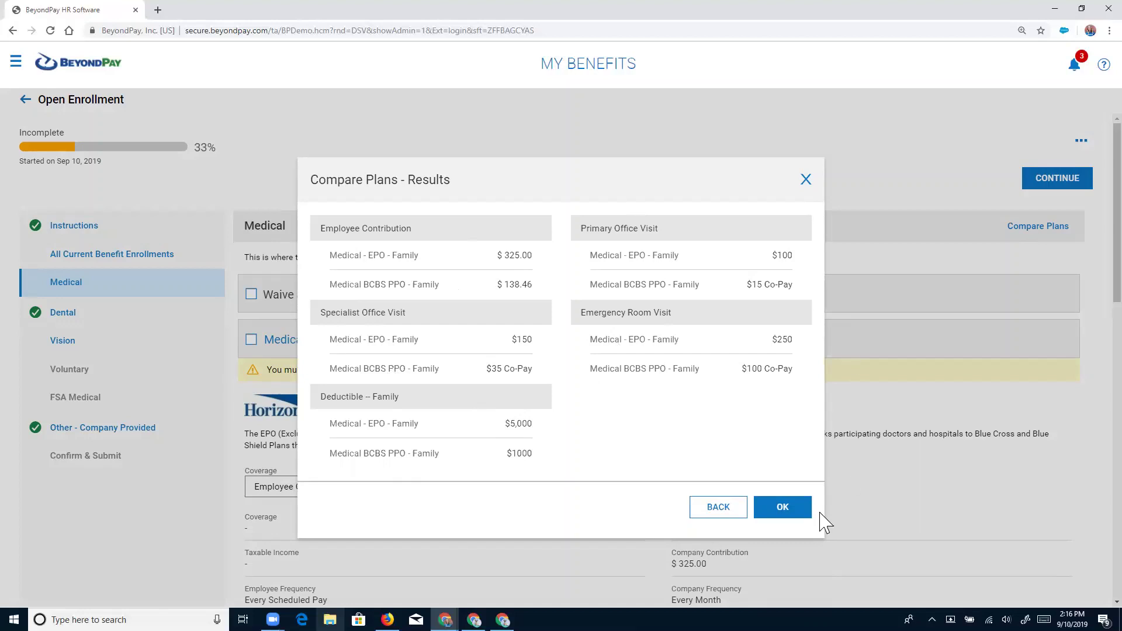
# Close the comparison, set Medical - EPO coverage to Family, and select the EPO plan.
pyautogui.click(787, 514)
pyautogui.scroll(-1, 744, 438)
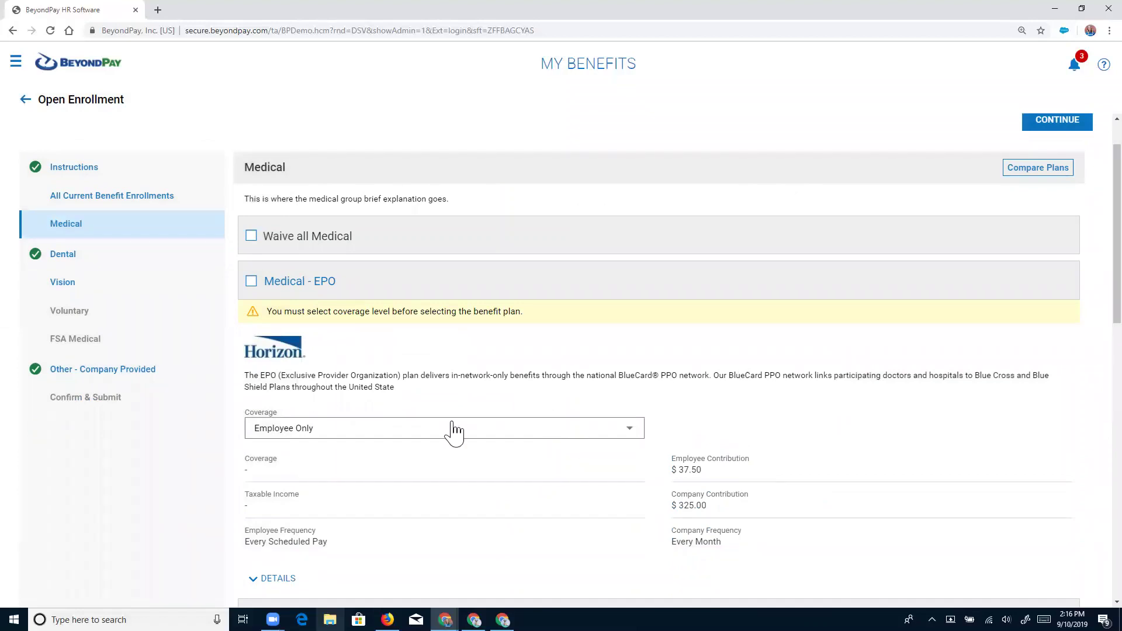
pyautogui.click(632, 433)
pyautogui.click(288, 490)
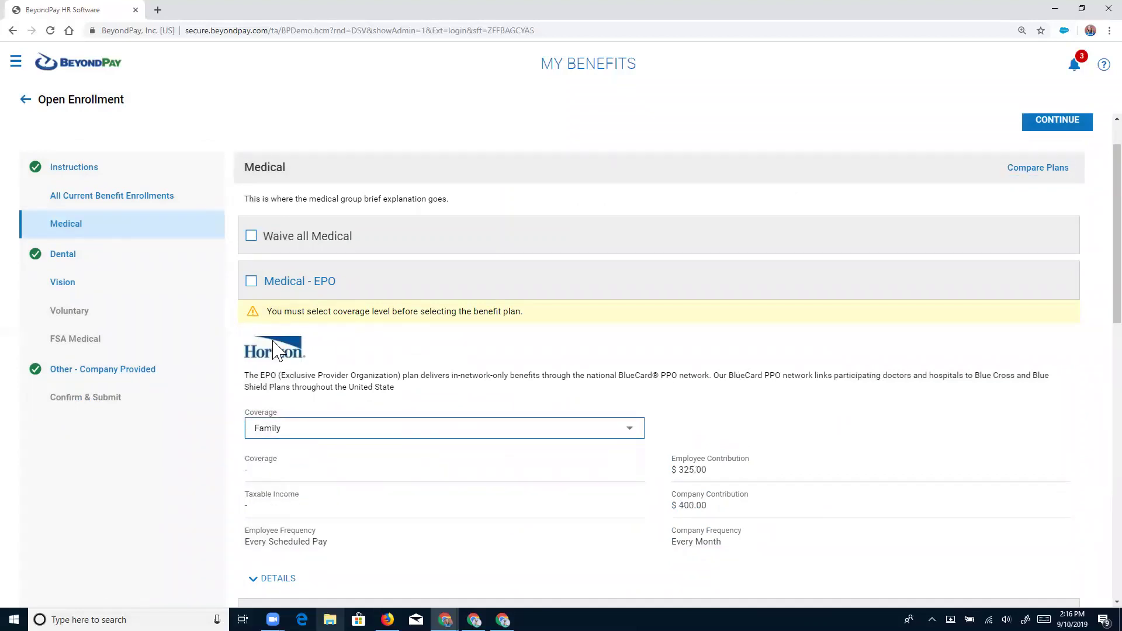
pyautogui.click(252, 282)
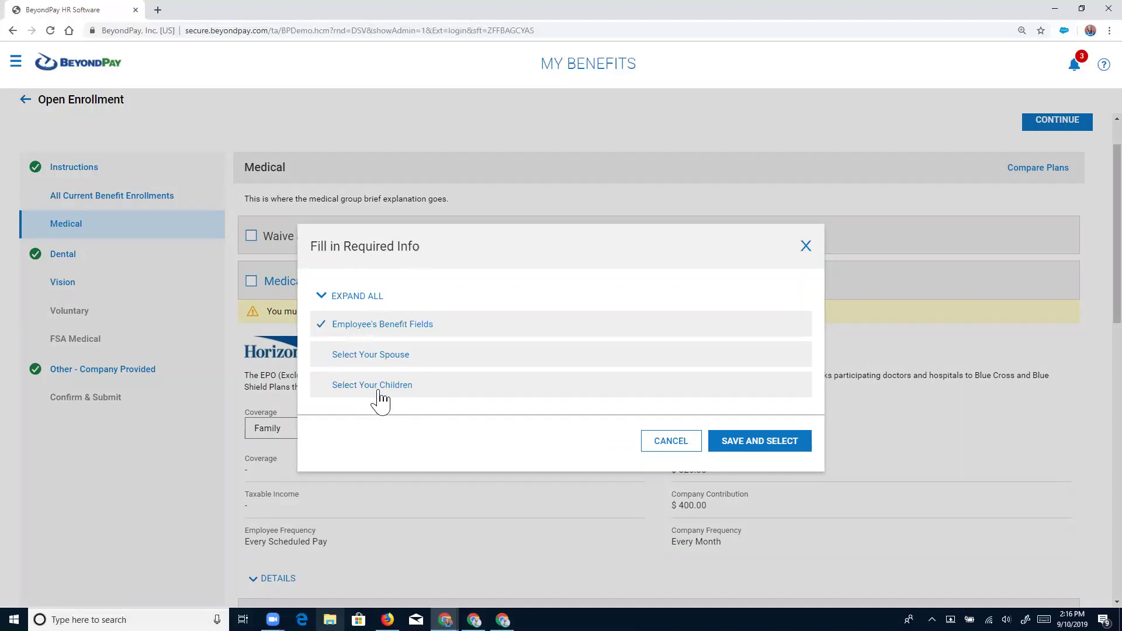
# Add the husband as covered spouse with Smoker set to No.
pyautogui.click(369, 358)
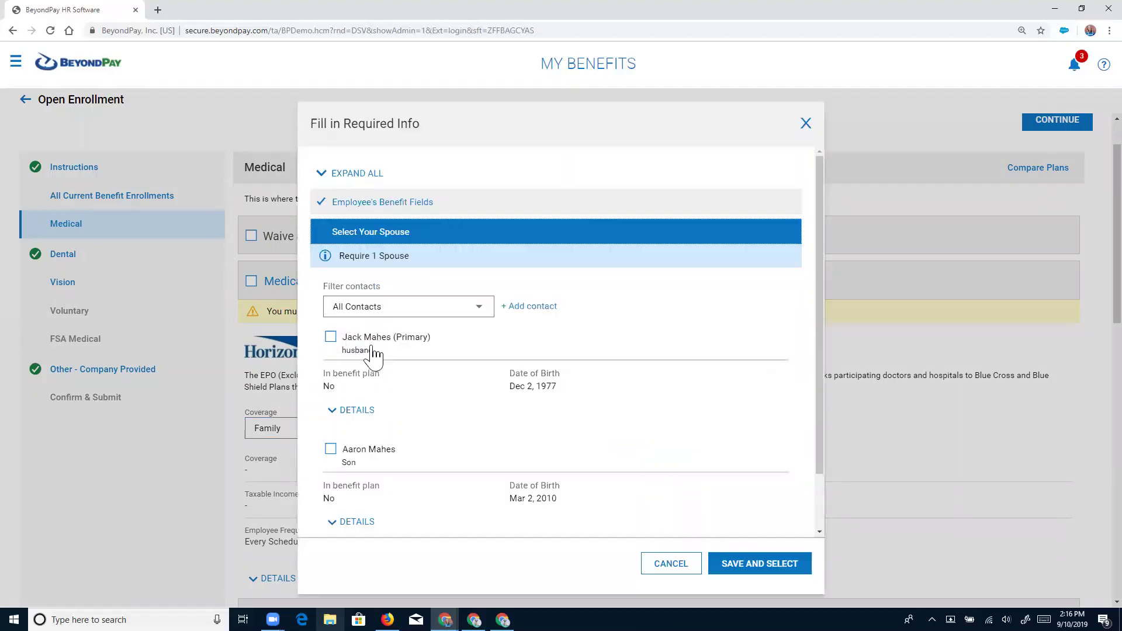
pyautogui.click(331, 341)
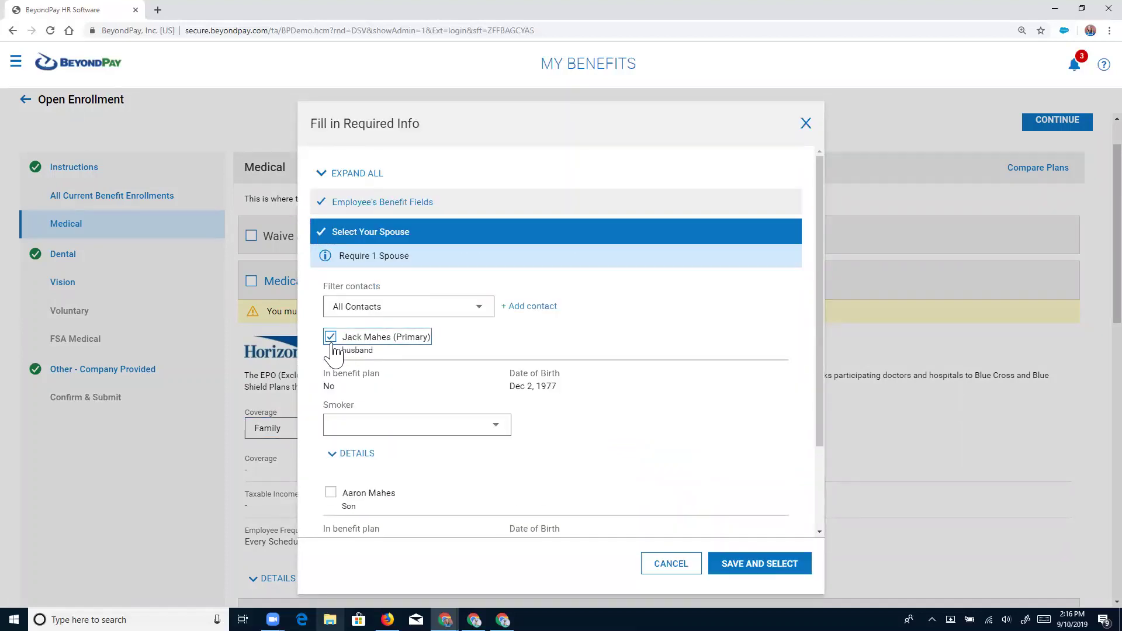
pyautogui.click(504, 430)
pyautogui.click(354, 477)
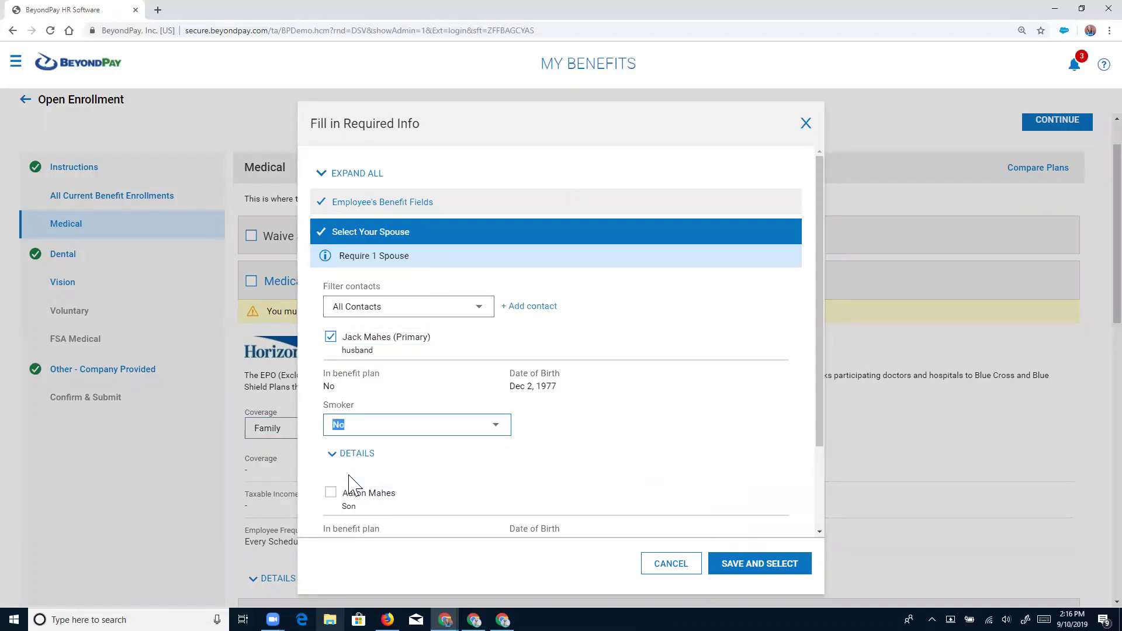
# Add the son as covered child with Smoker set to No.
pyautogui.scroll(-2, 693, 446)
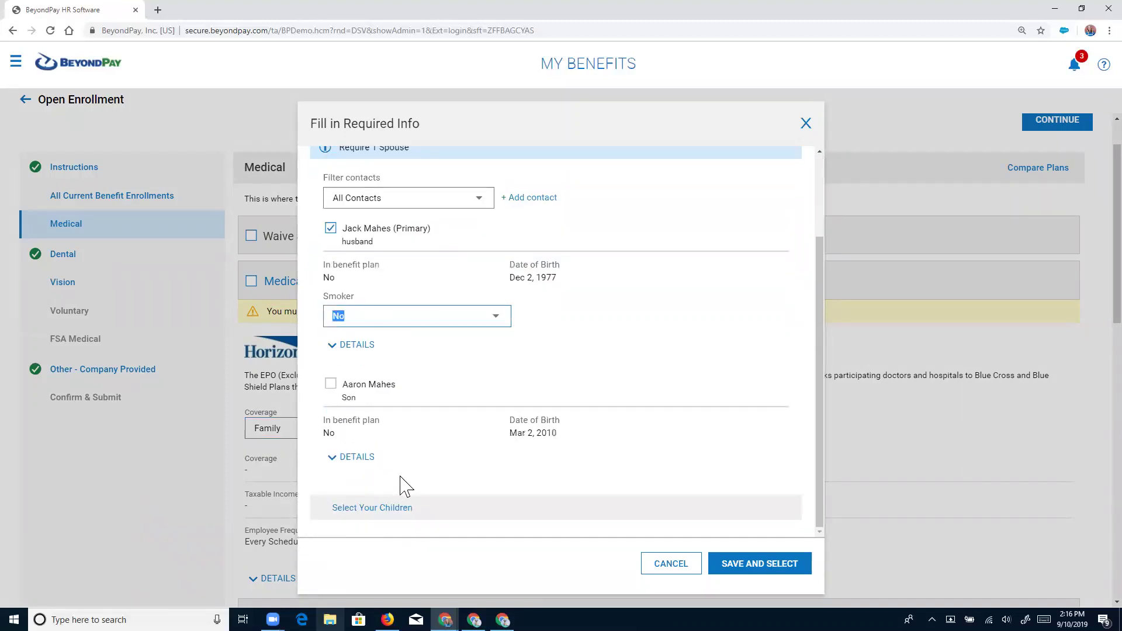
pyautogui.click(353, 510)
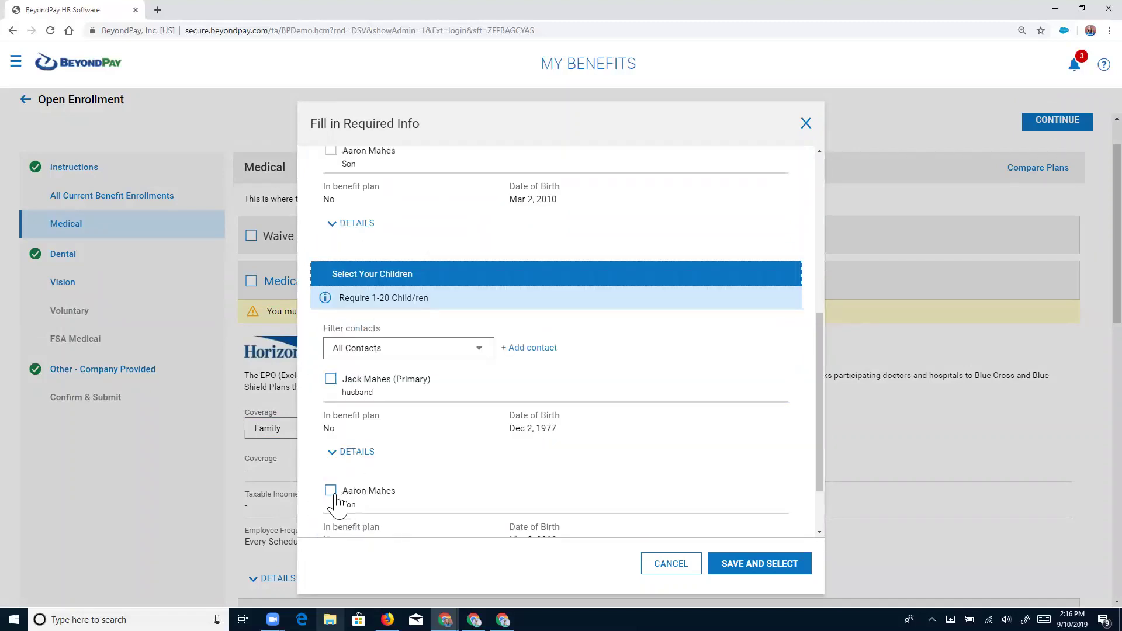
pyautogui.click(330, 492)
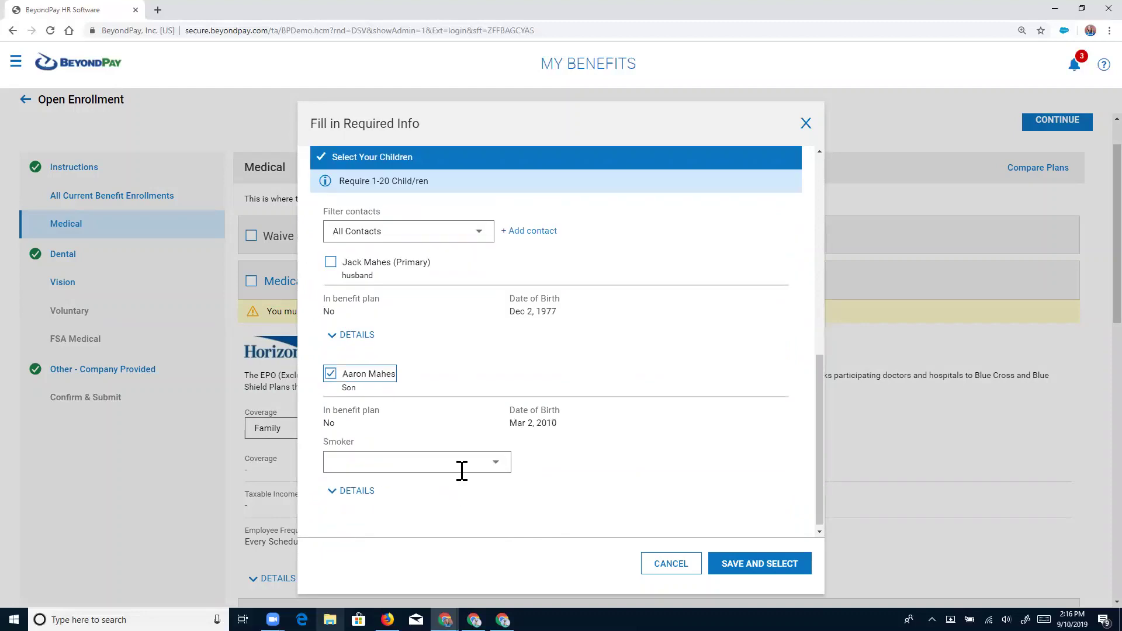
pyautogui.click(496, 474)
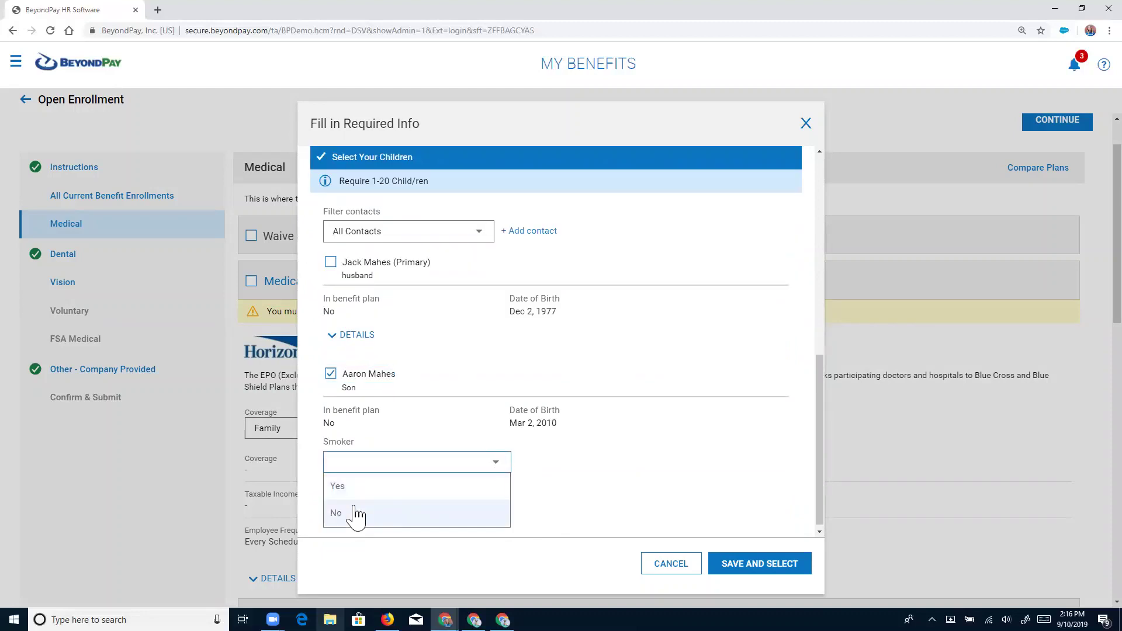
pyautogui.click(358, 514)
pyautogui.click(689, 510)
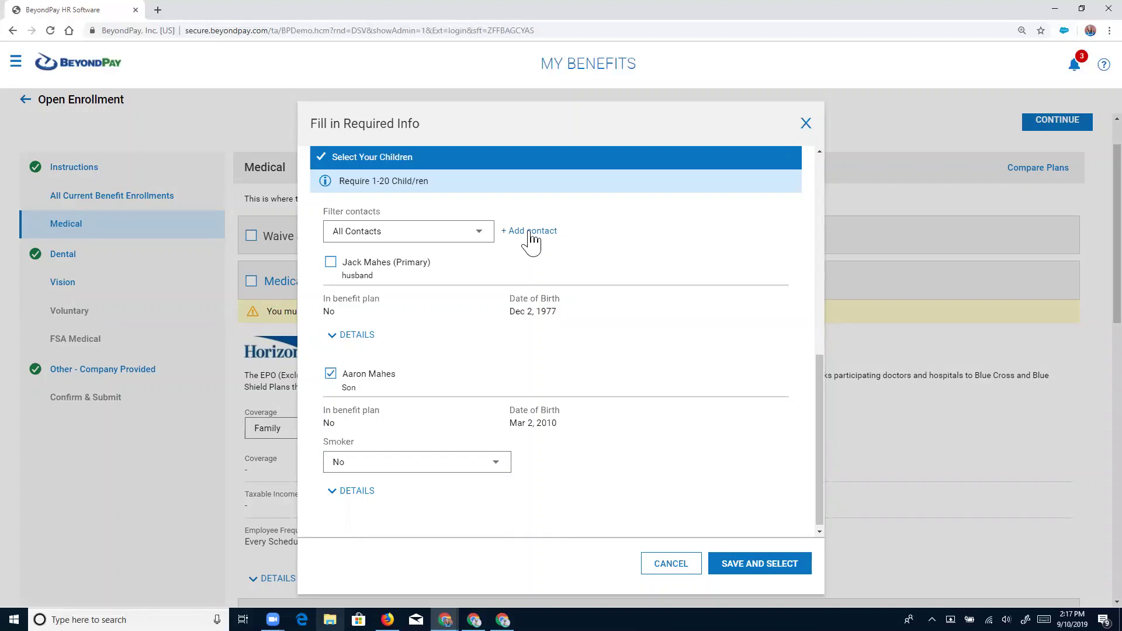
pyautogui.click(532, 233)
# Save the EPO Family enrollment, then continue past Medical and Delta Dental to Vision.
pyautogui.click(744, 565)
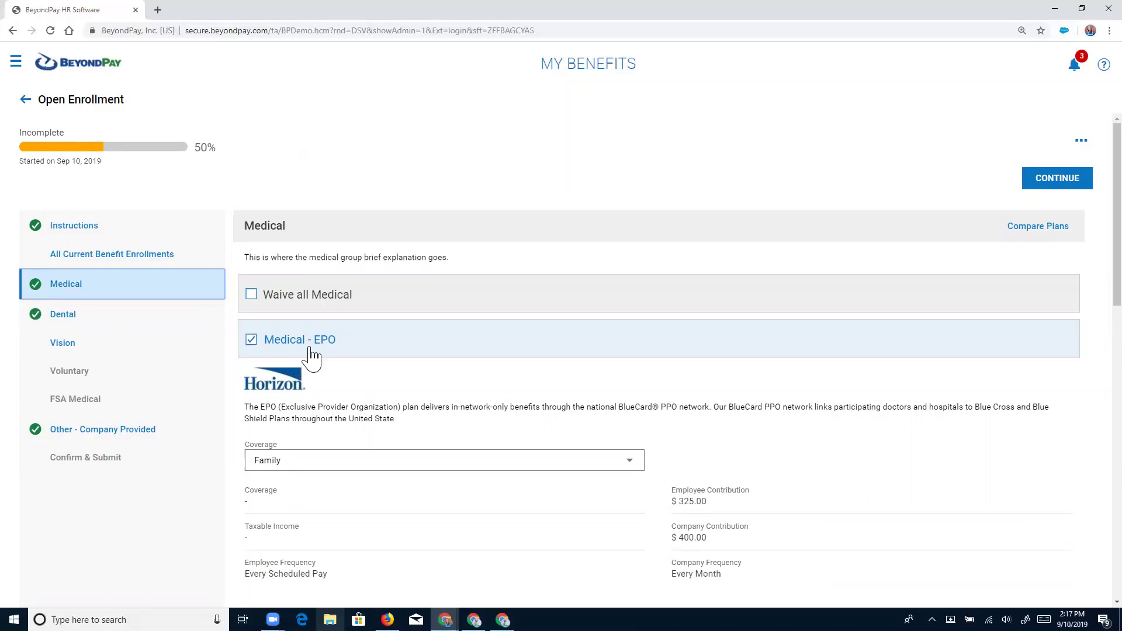
pyautogui.click(1072, 184)
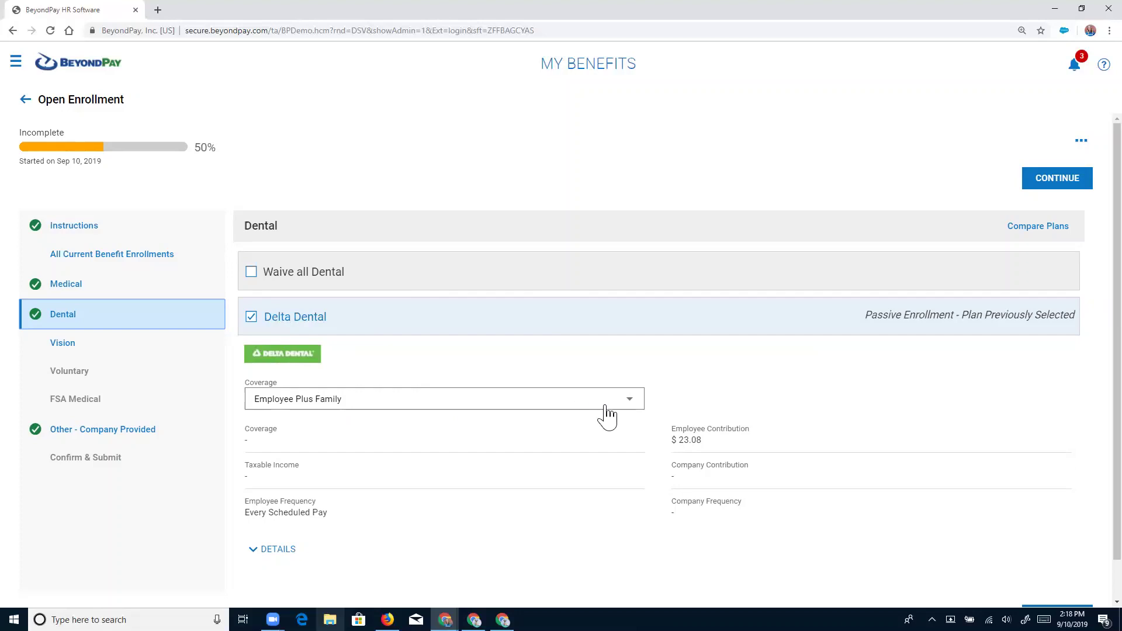
pyautogui.click(1066, 184)
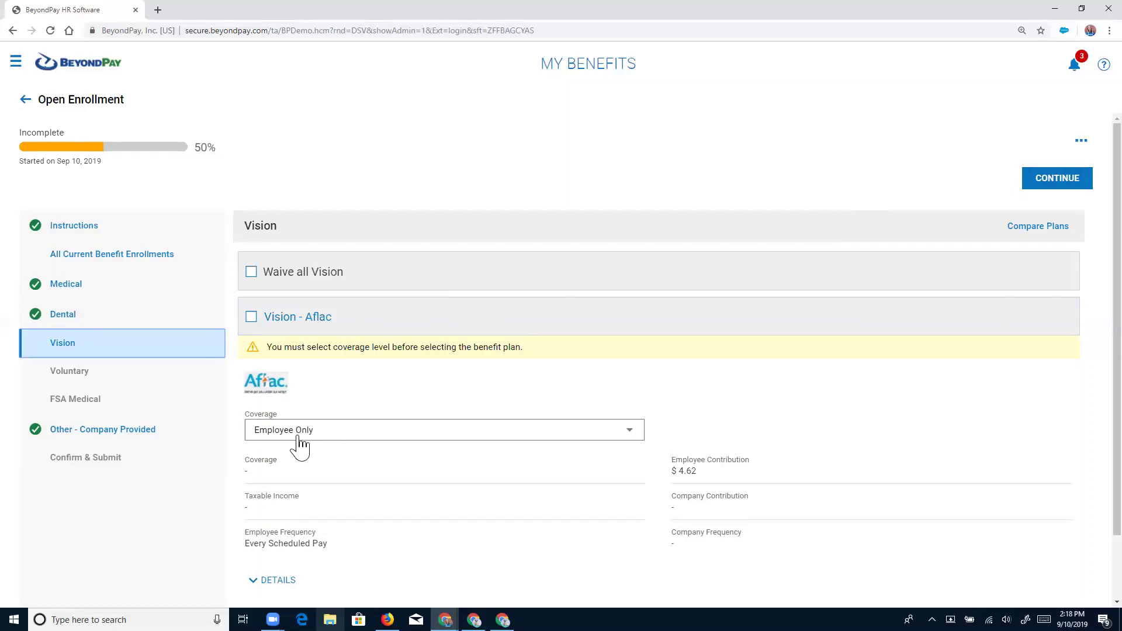
# Elect Vision - Aflac Employee Only at $4.62 and continue to Voluntary benefits.
pyautogui.click(252, 318)
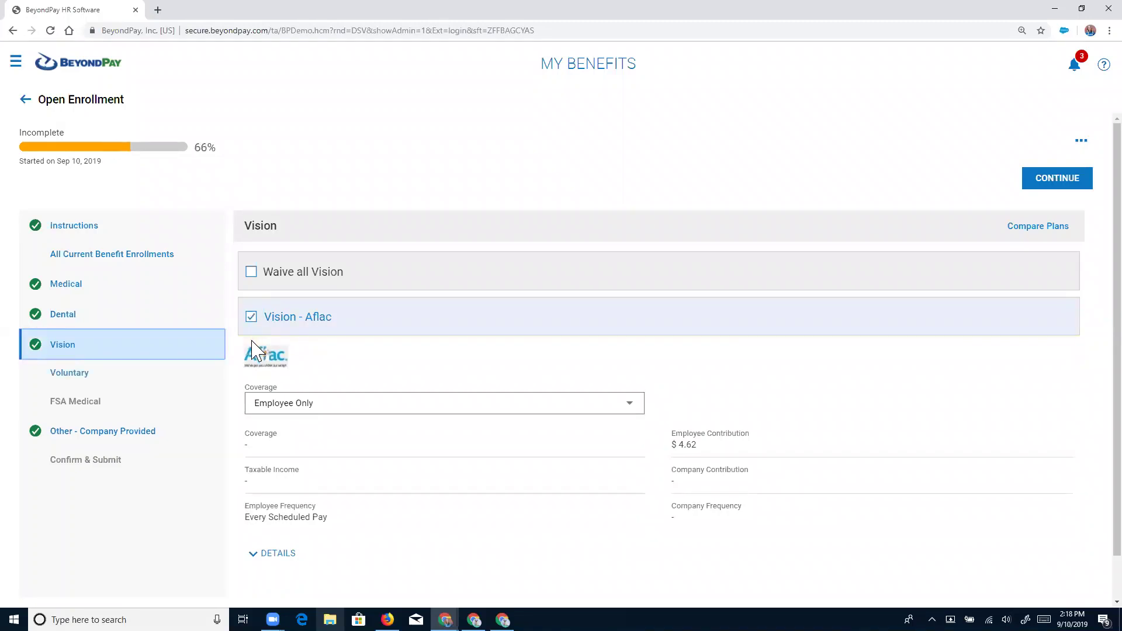
pyautogui.click(1047, 186)
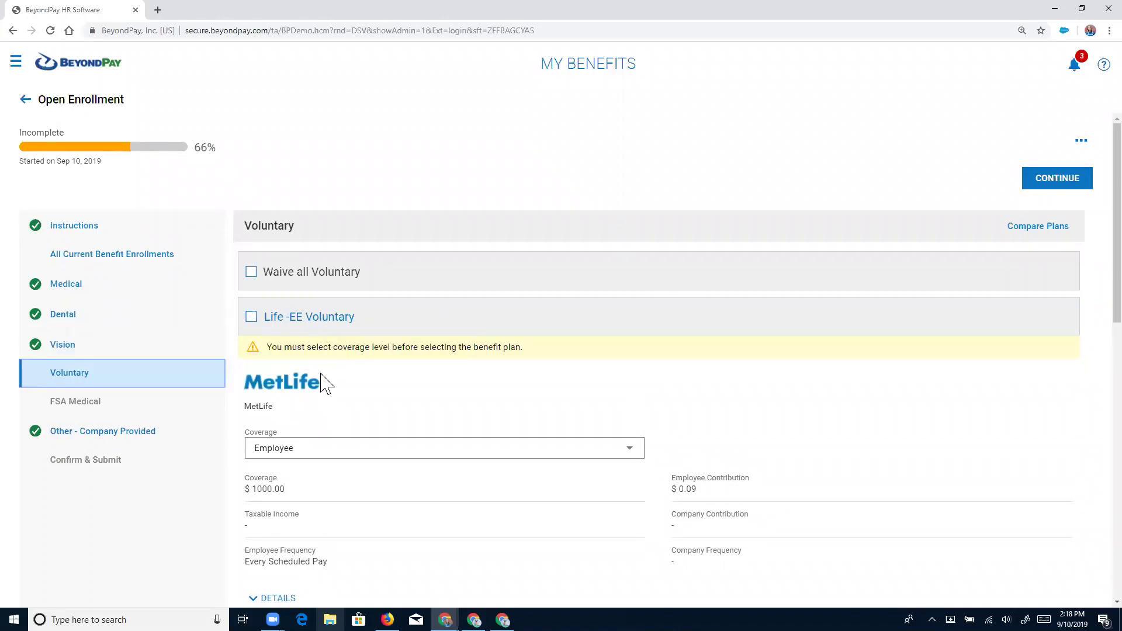
# Elect Life -EE Voluntary, naming the husband beneficiary at 100%, and continue to FSA Medical.
pyautogui.click(251, 317)
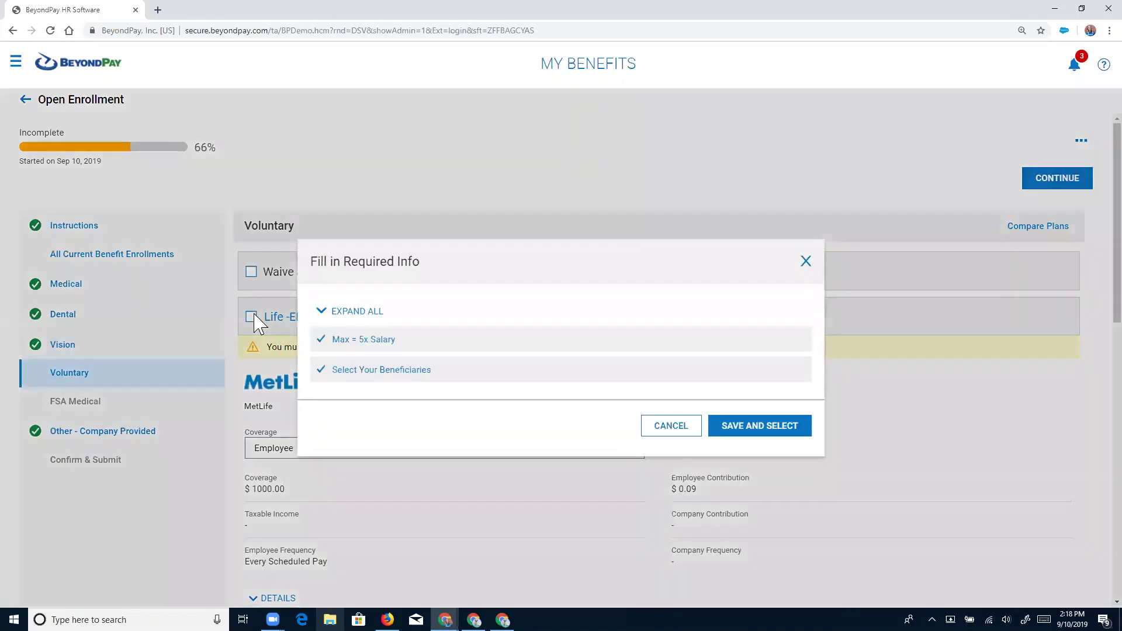
pyautogui.click(386, 372)
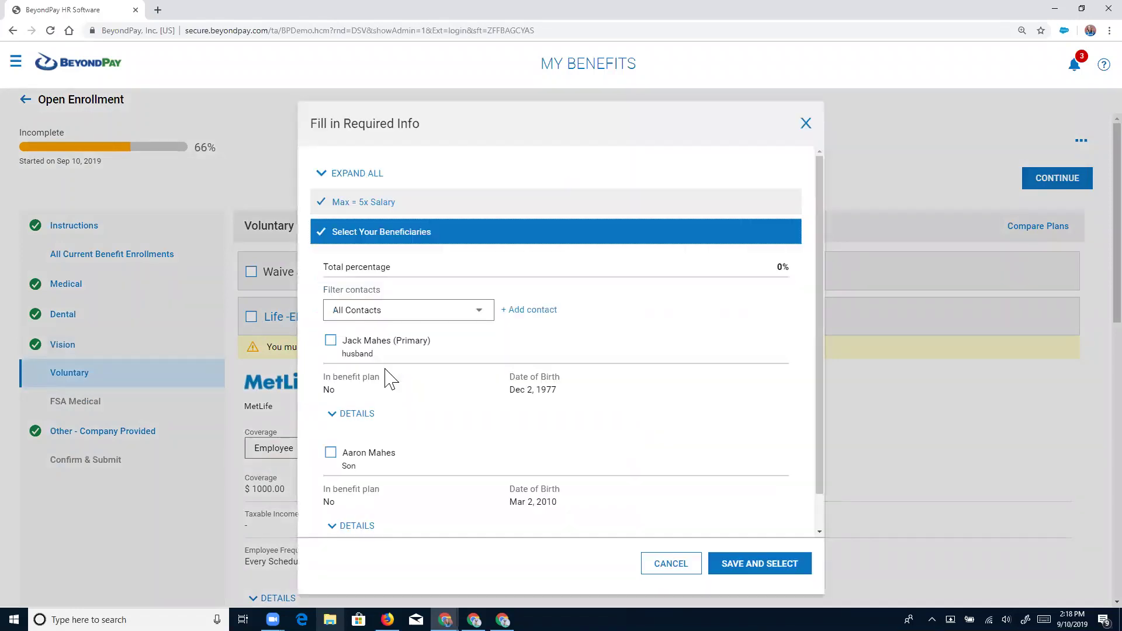
pyautogui.click(331, 344)
pyautogui.click(346, 428)
pyautogui.write('1')
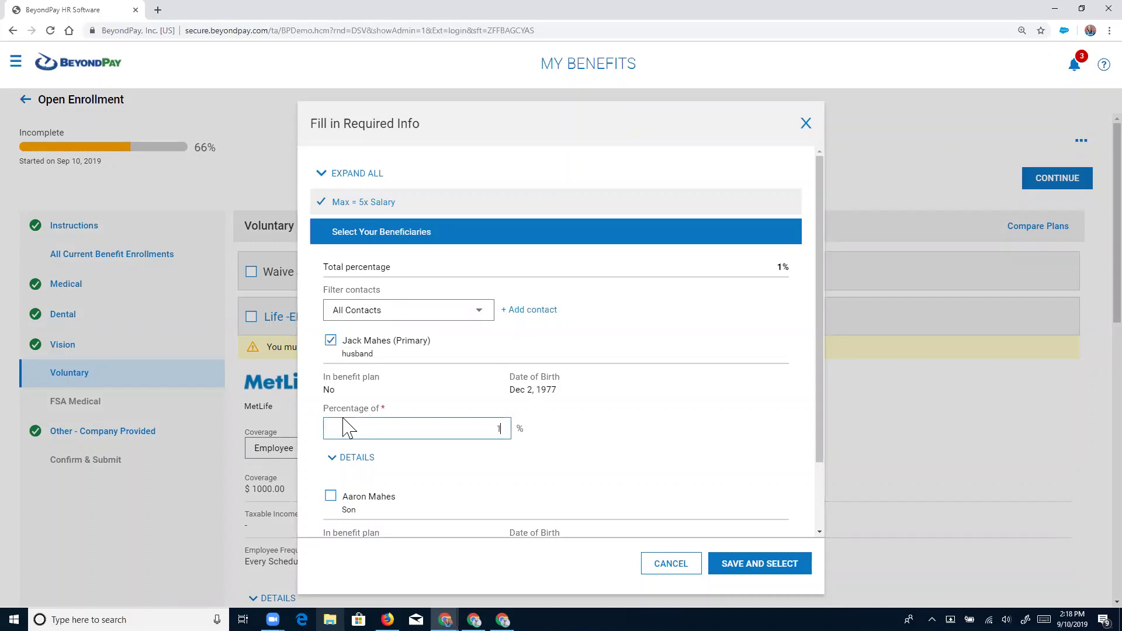
pyautogui.write('00')
pyautogui.click(736, 563)
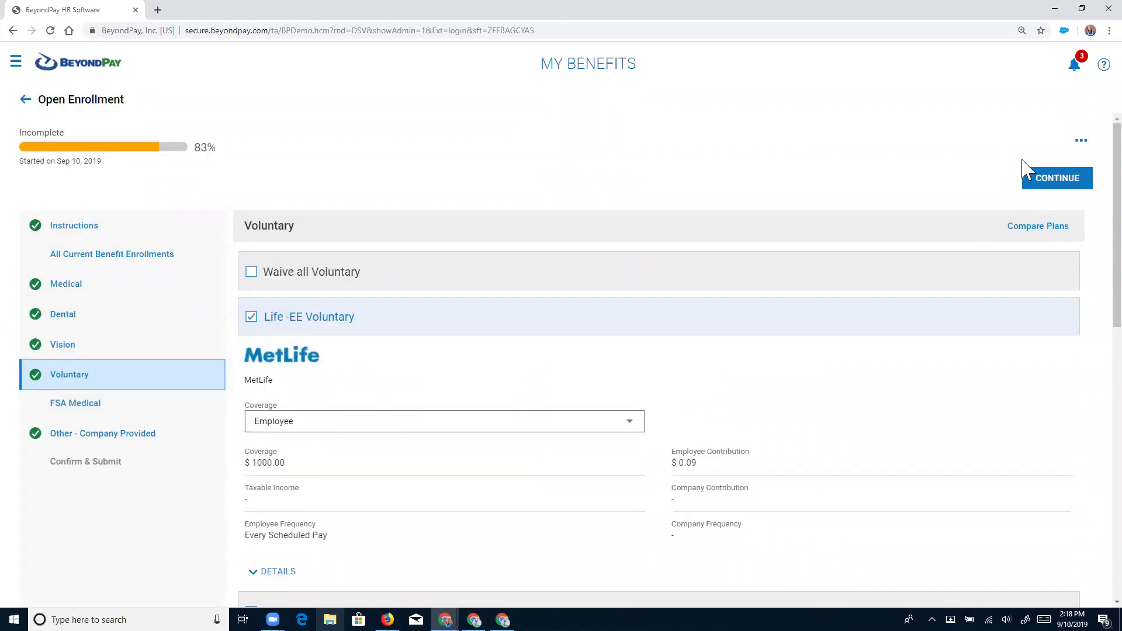
pyautogui.click(1046, 181)
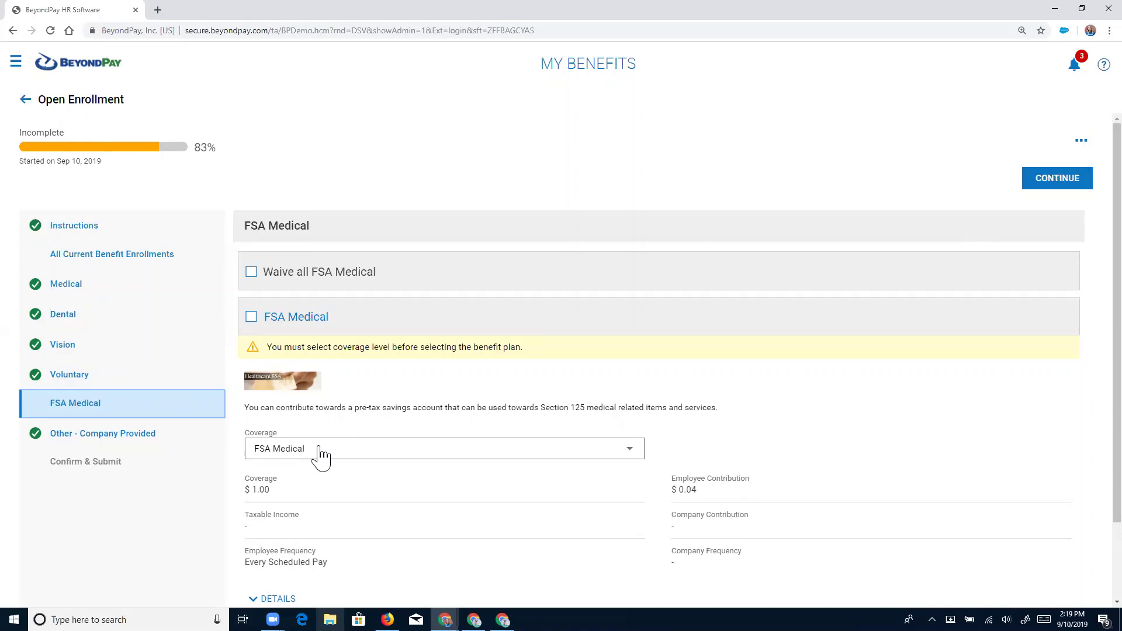
# Elect FSA Medical at a $1000 annual amount and continue to Other - Company Provided.
pyautogui.click(252, 317)
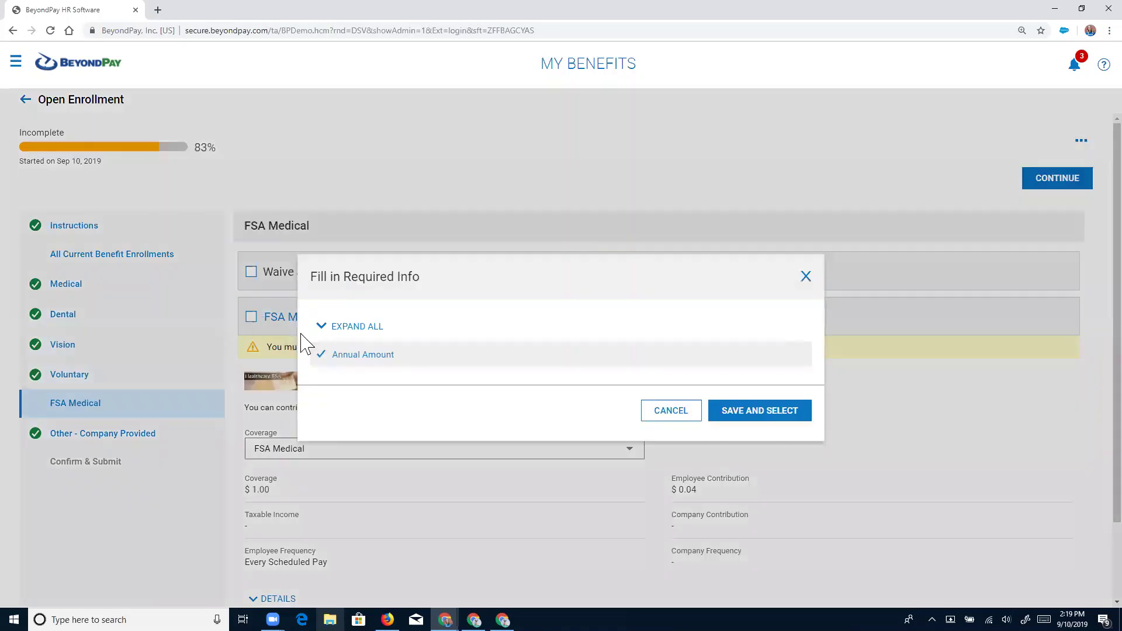
pyautogui.click(349, 358)
pyautogui.write('0')
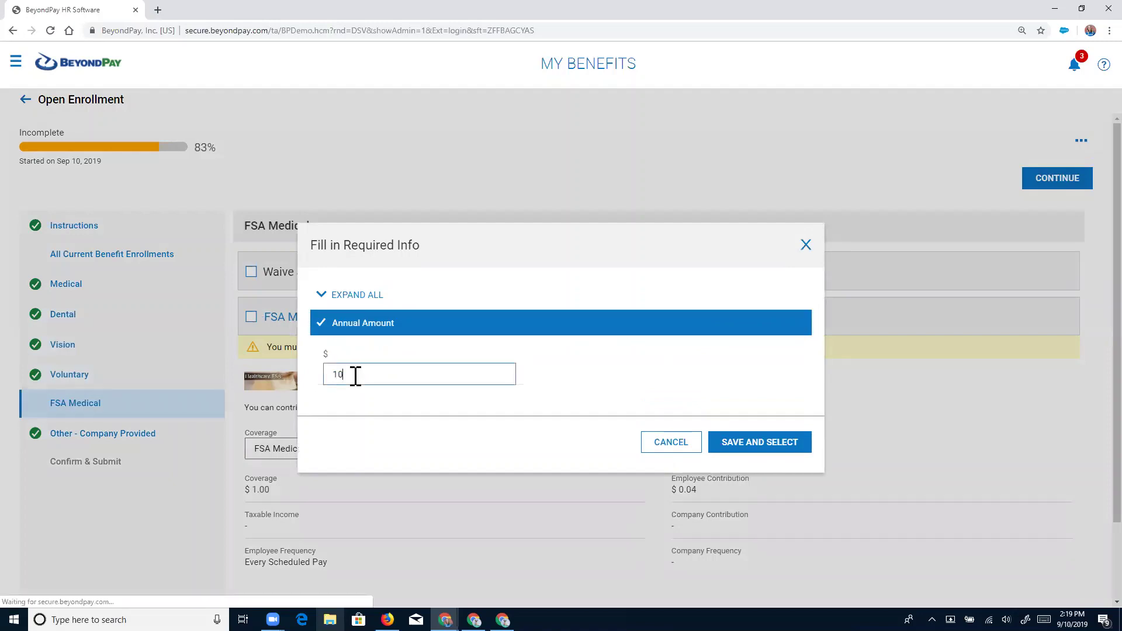
pyautogui.write('00')
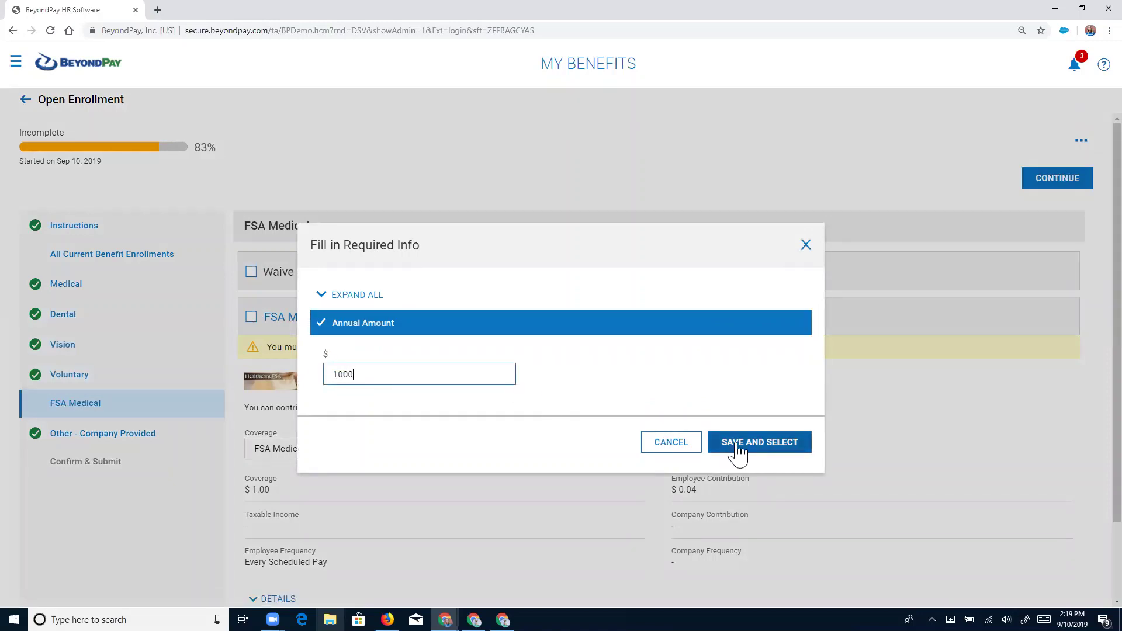
pyautogui.click(738, 450)
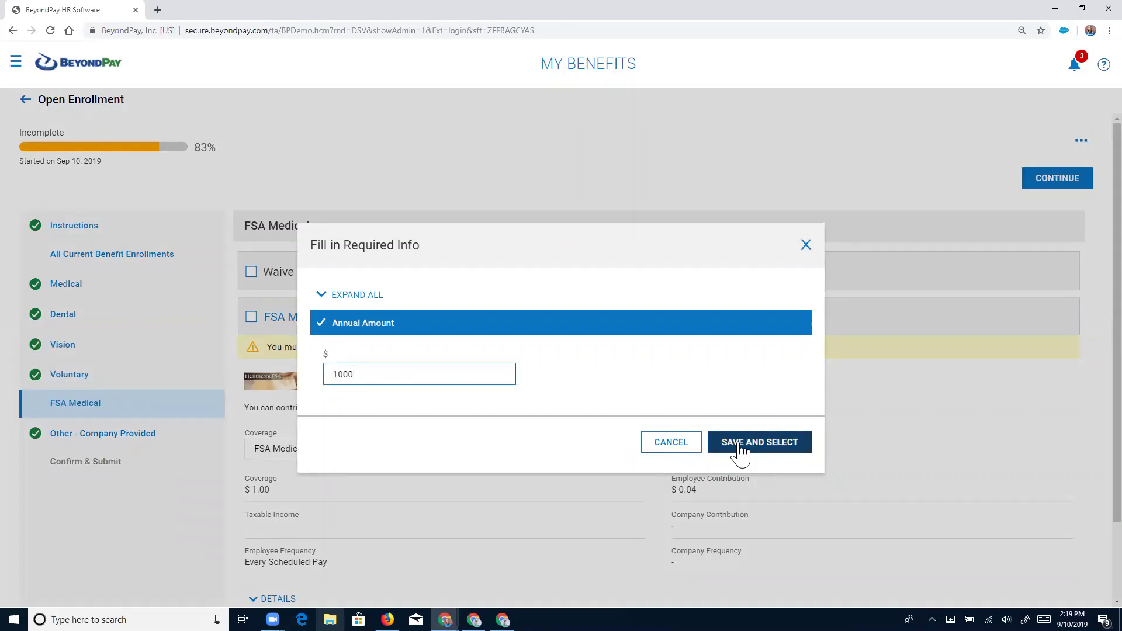
pyautogui.click(741, 448)
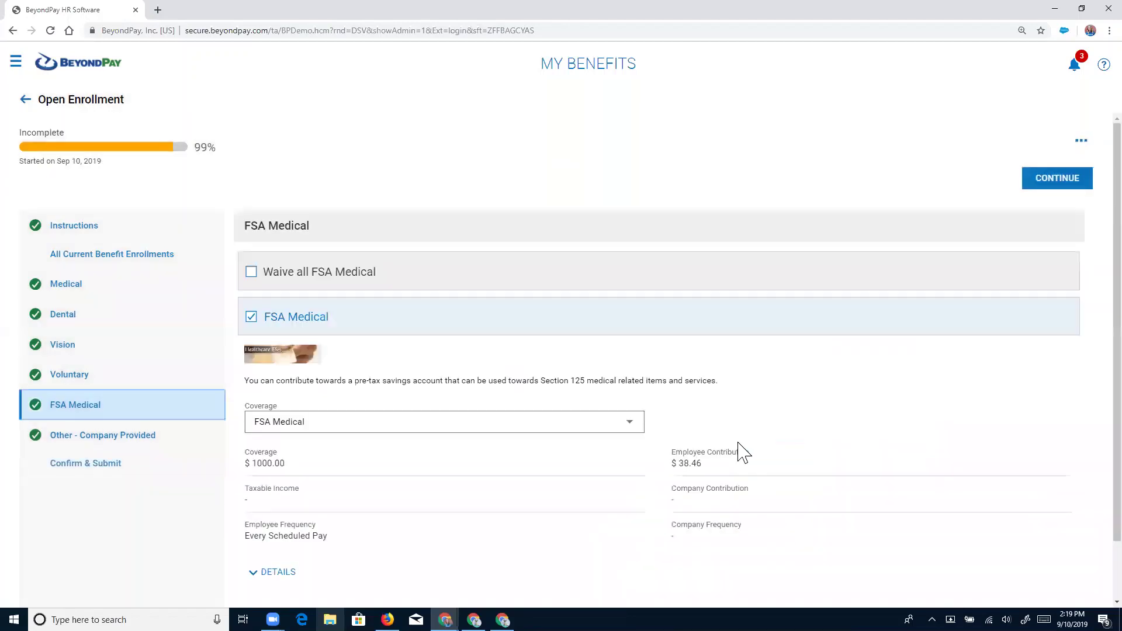
pyautogui.click(1052, 187)
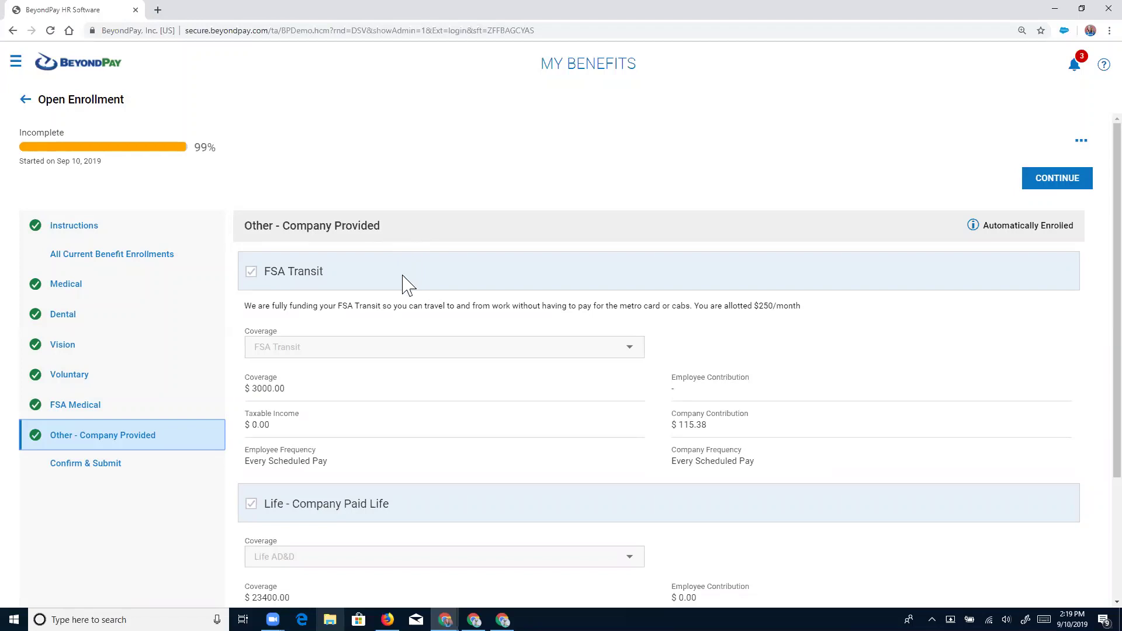
# Review the company-provided benefits and continue to the Confirm & Submit step.
pyautogui.scroll(-1, 408, 284)
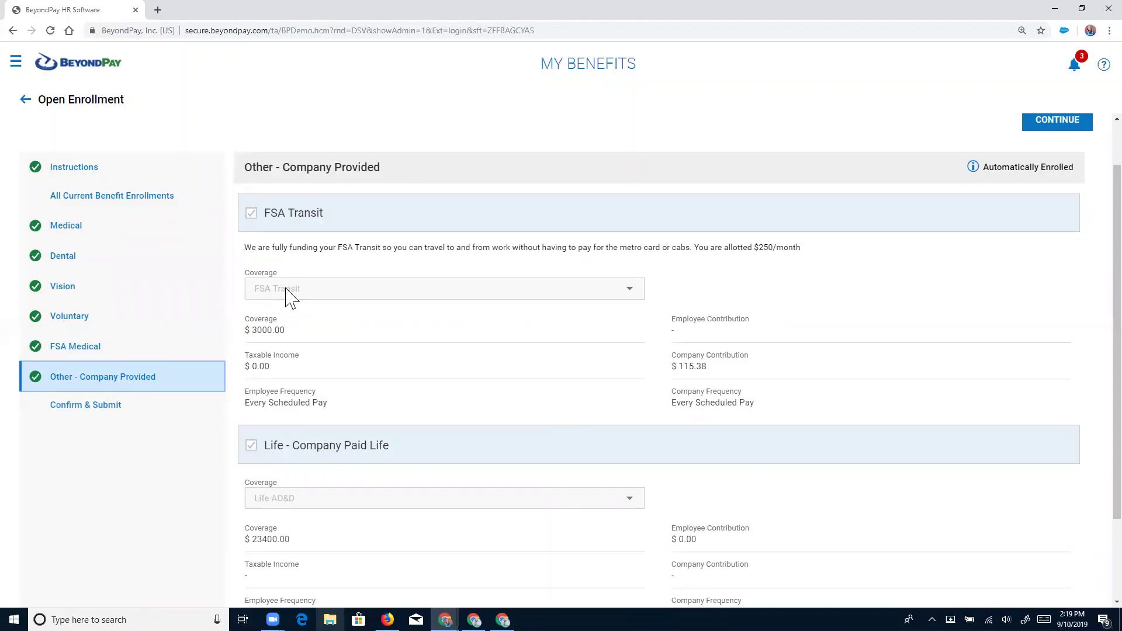
pyautogui.scroll(-2, 899, 285)
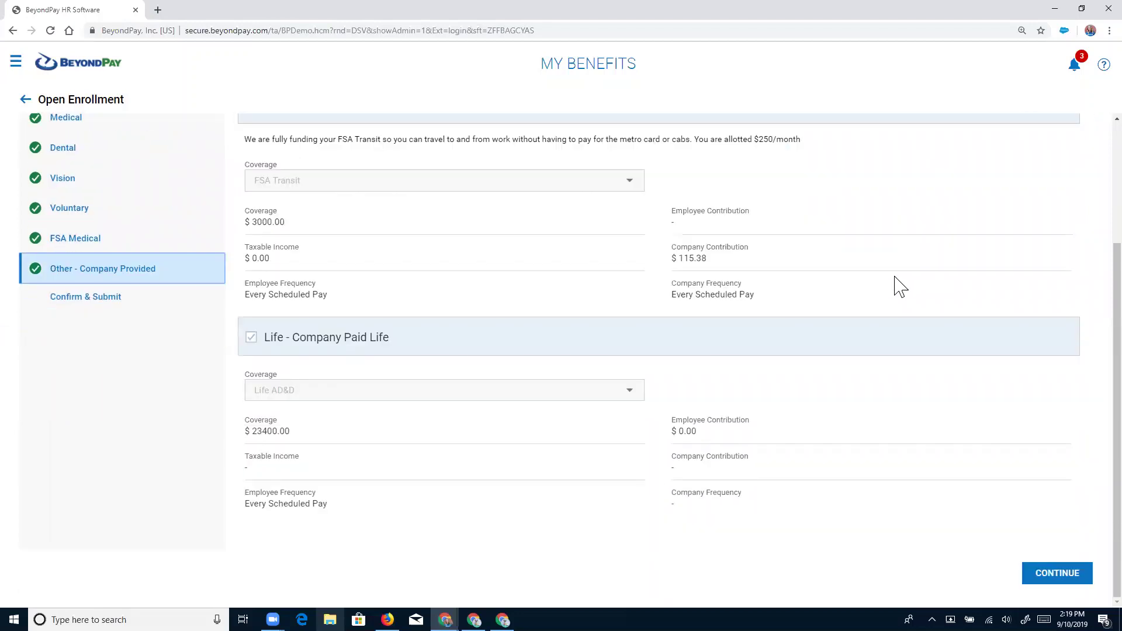
pyautogui.scroll(1, 898, 287)
pyautogui.scroll(2, 898, 285)
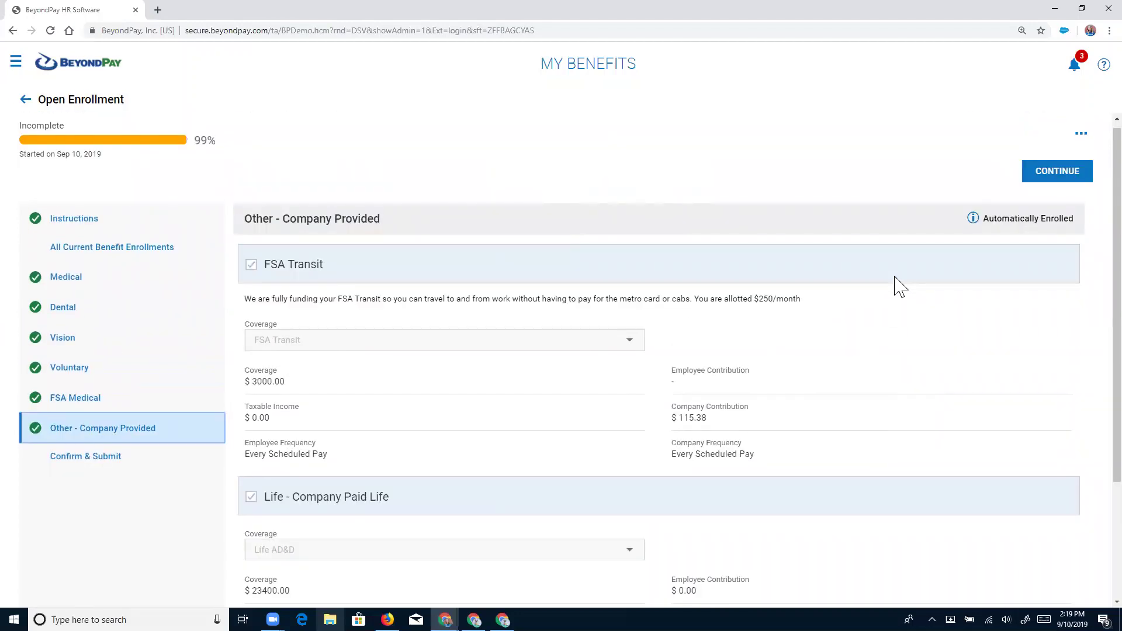
pyautogui.click(1056, 179)
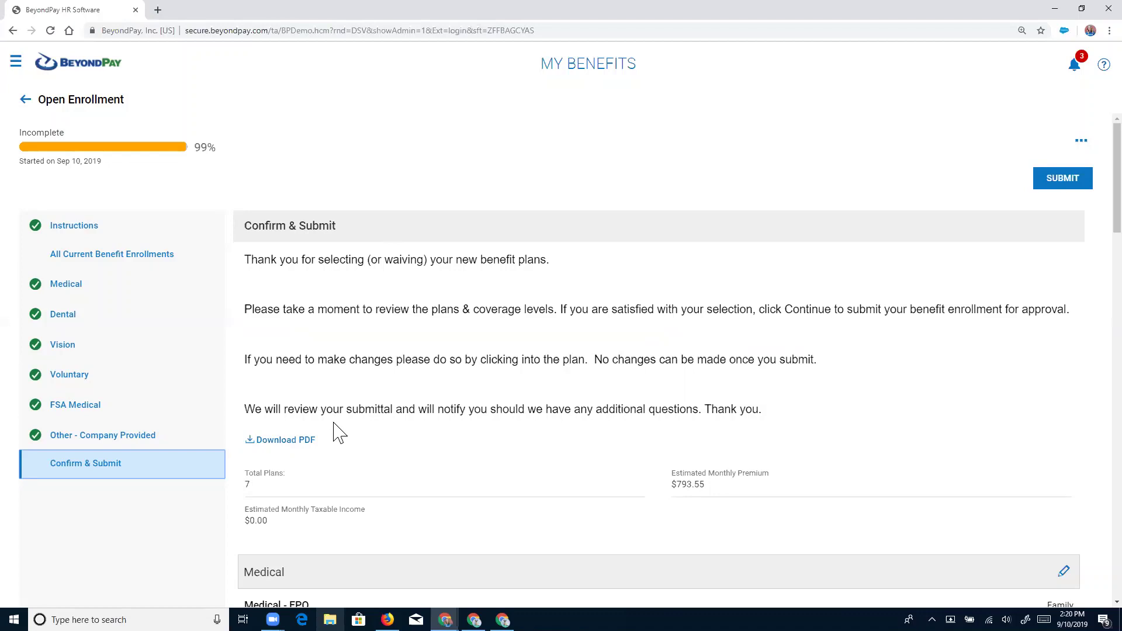
pyautogui.scroll(-1, 339, 433)
pyautogui.scroll(-3, 357, 415)
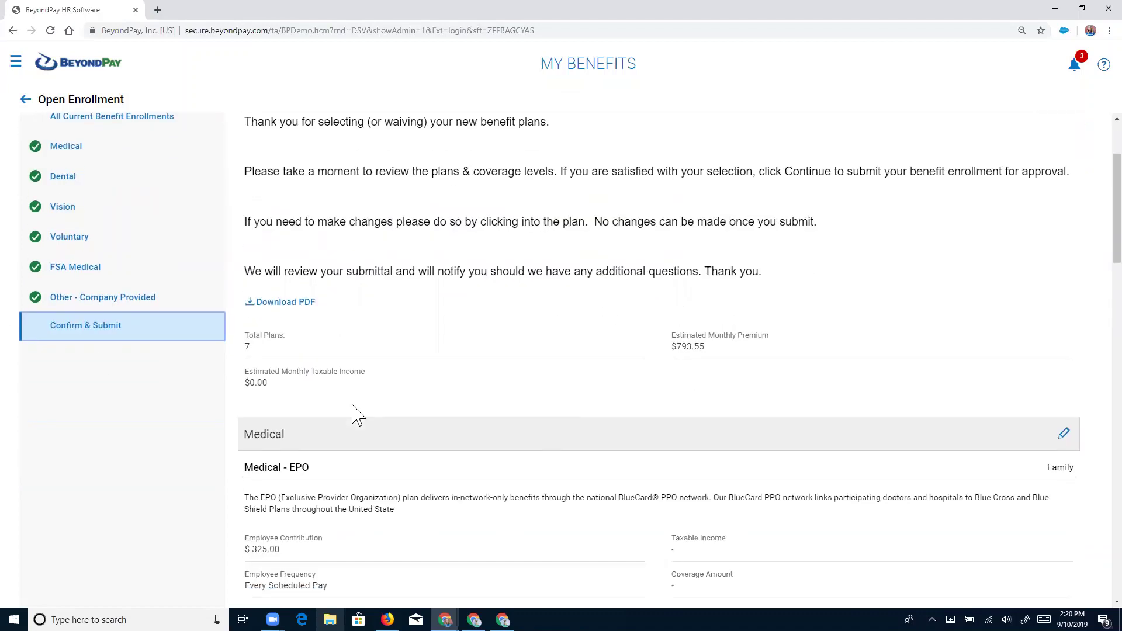
pyautogui.scroll(-2, 358, 415)
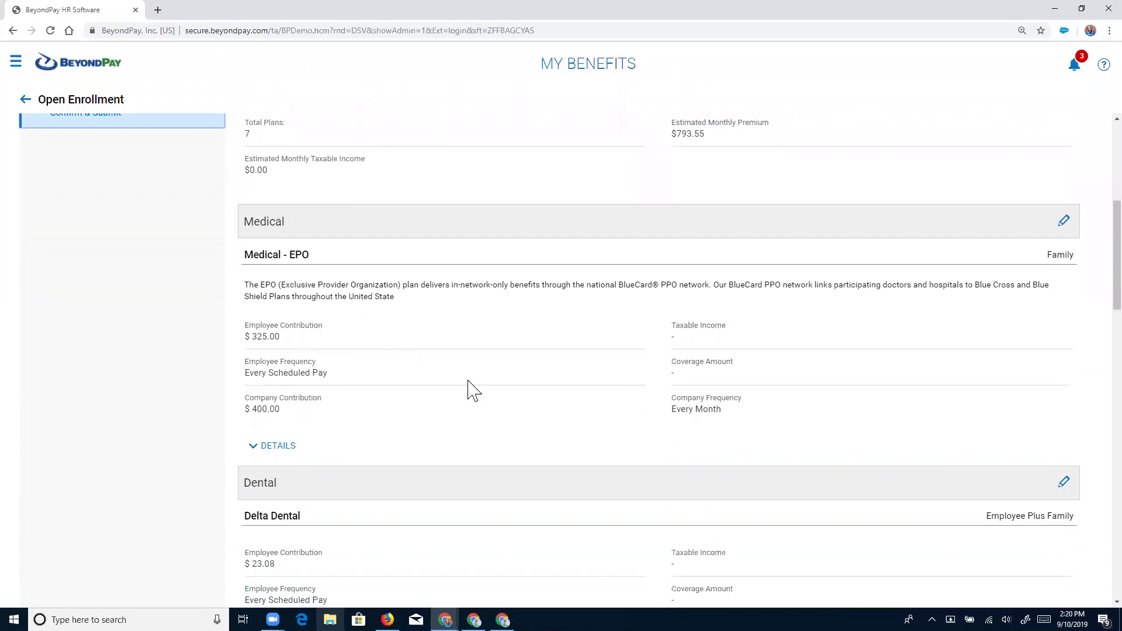
pyautogui.scroll(-3, 471, 390)
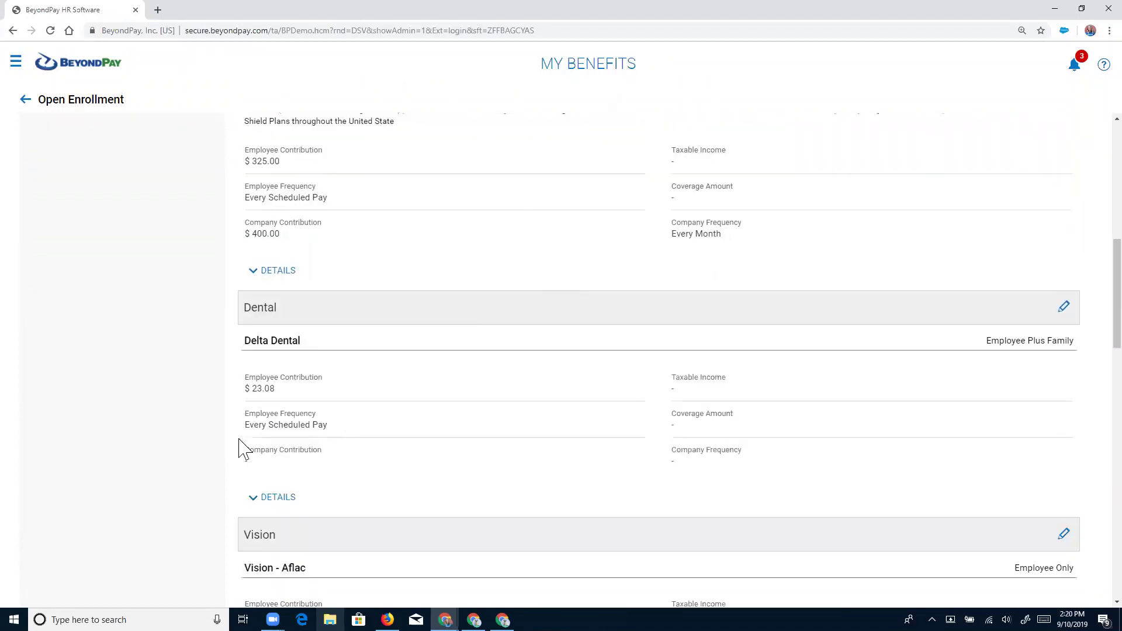
pyautogui.click(279, 272)
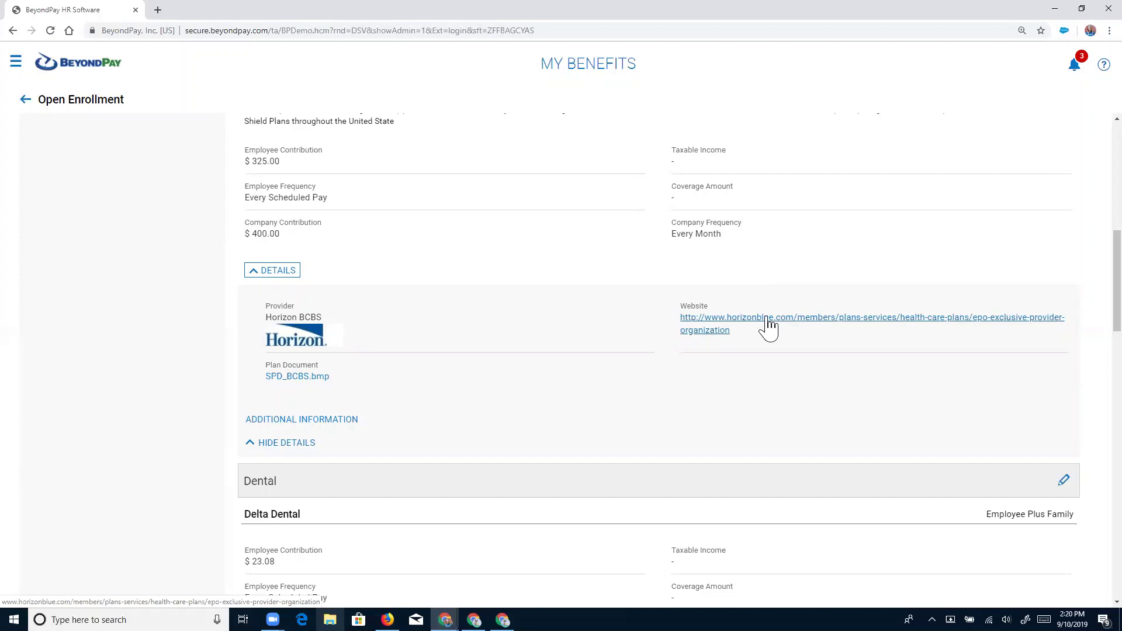
pyautogui.click(268, 275)
pyautogui.scroll(-5, 660, 351)
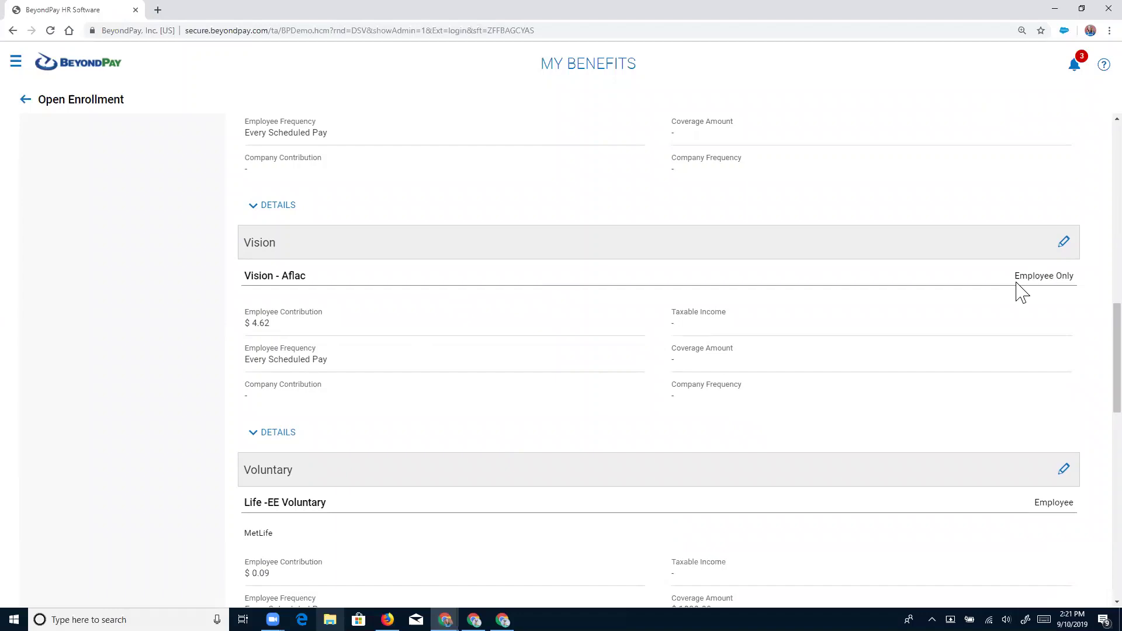
pyautogui.click(1064, 243)
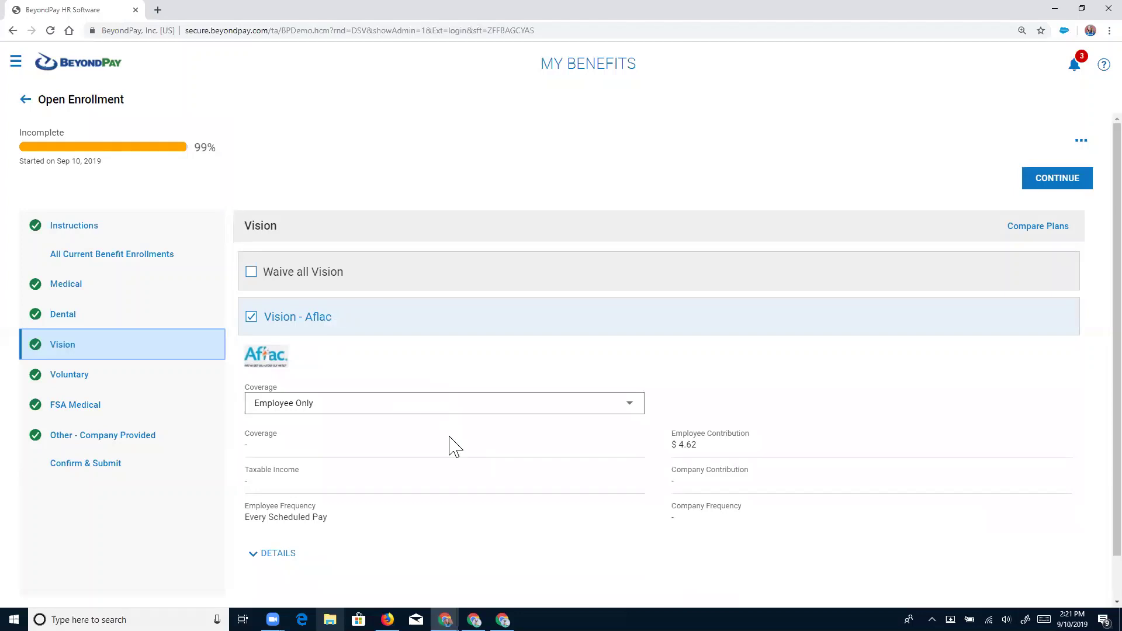
pyautogui.click(65, 318)
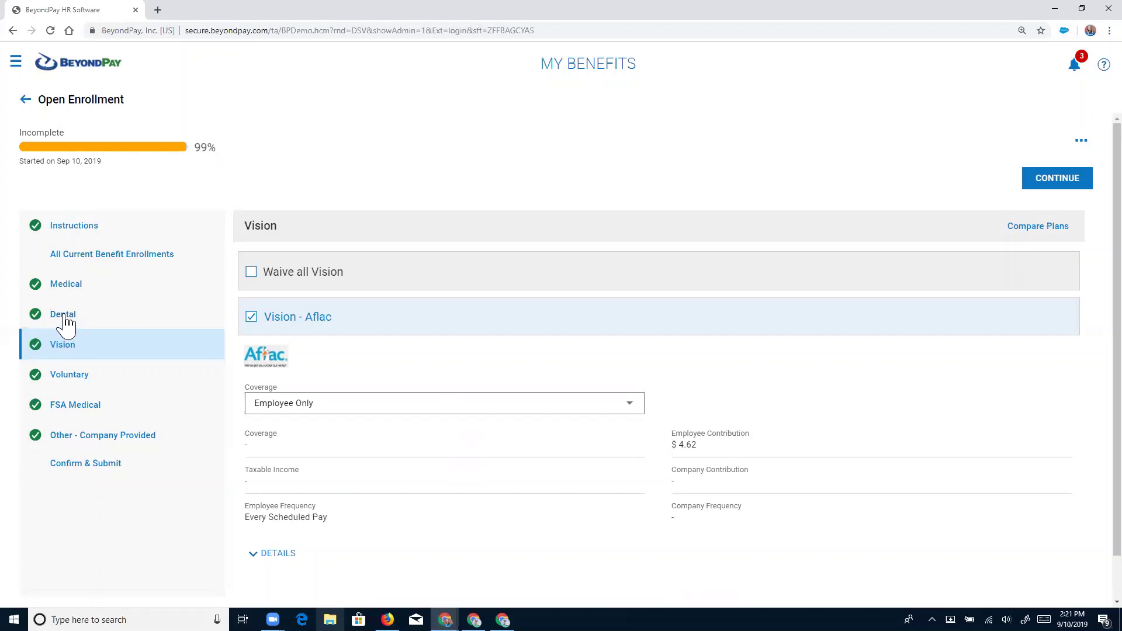
pyautogui.click(62, 287)
pyautogui.click(61, 368)
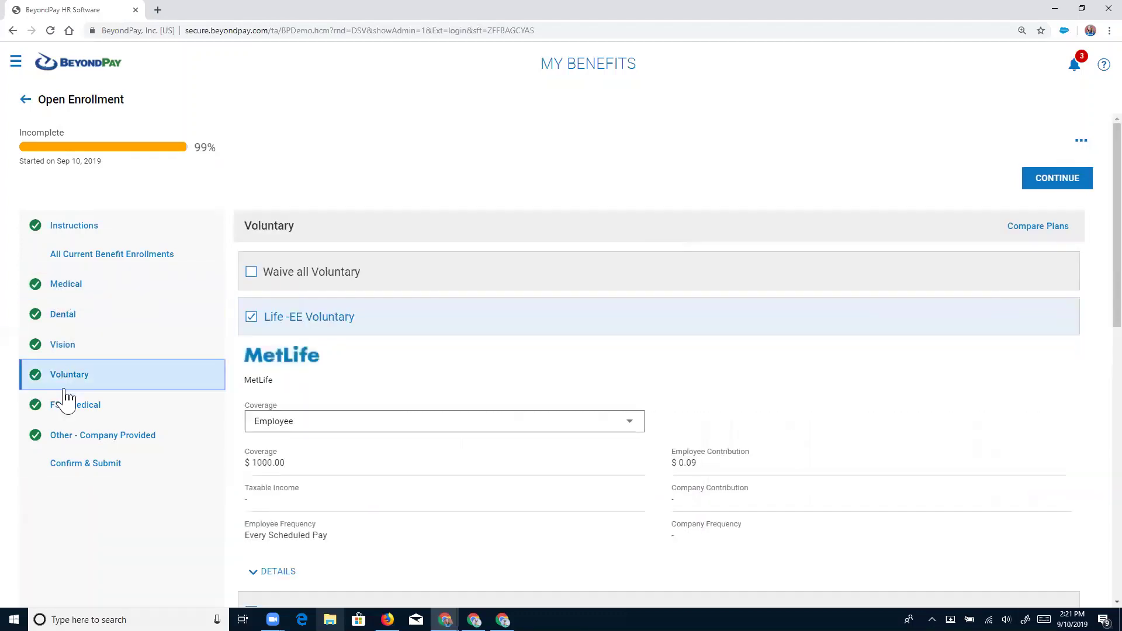
pyautogui.click(67, 408)
pyautogui.click(76, 439)
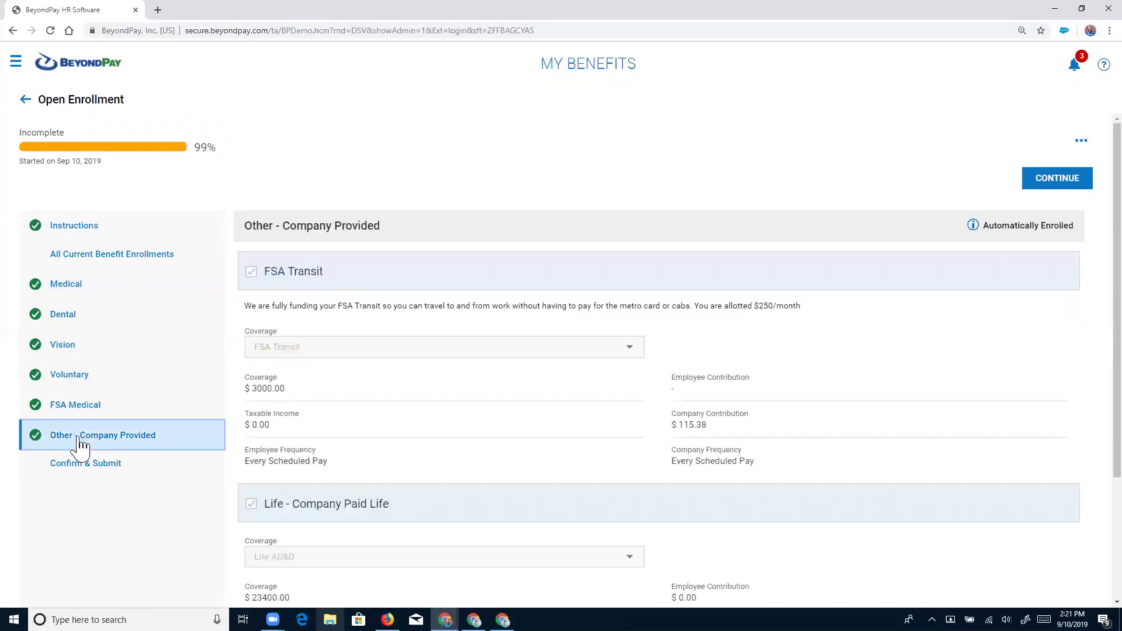
pyautogui.click(89, 464)
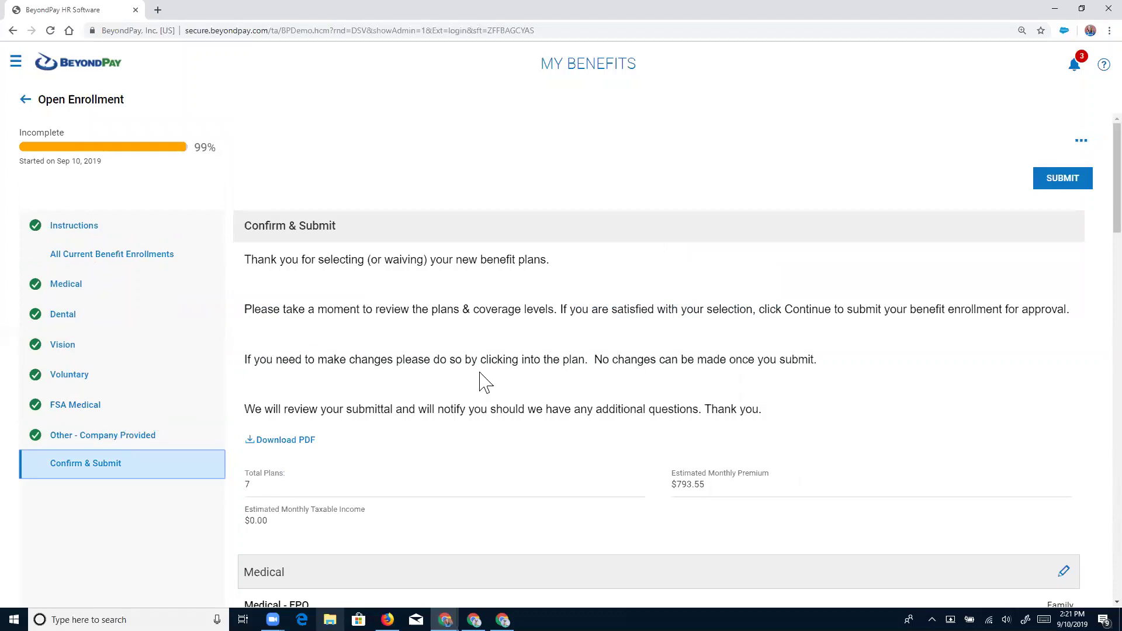
# Sign out of the employee account and switch to the iPhone X emulated browser window.
pyautogui.scroll(-5, 485, 383)
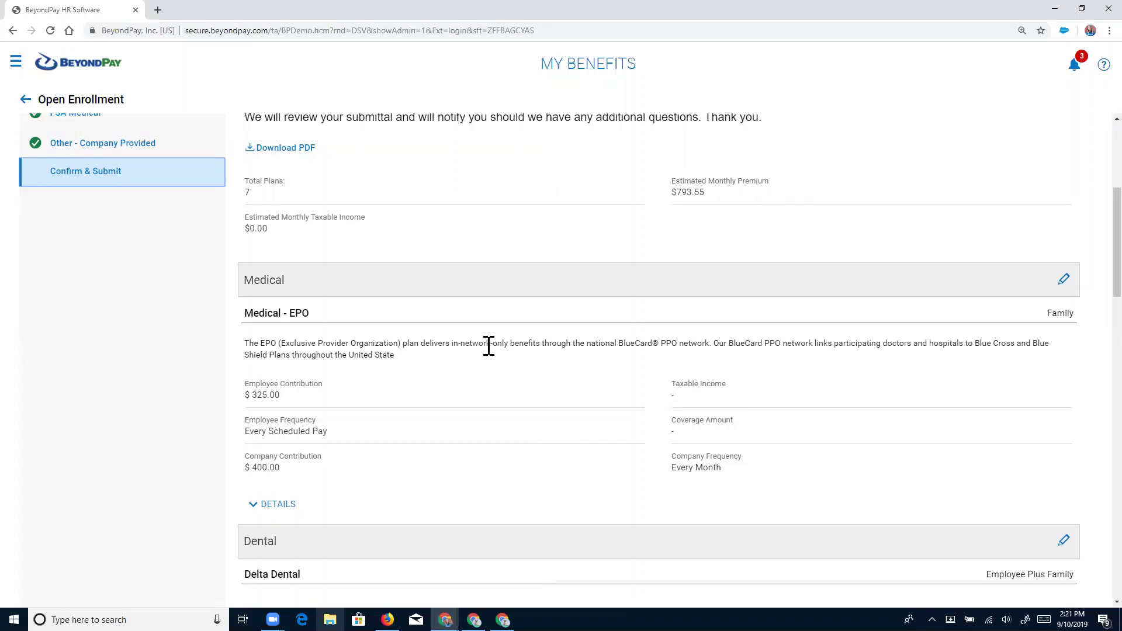
pyautogui.scroll(2, 376, 318)
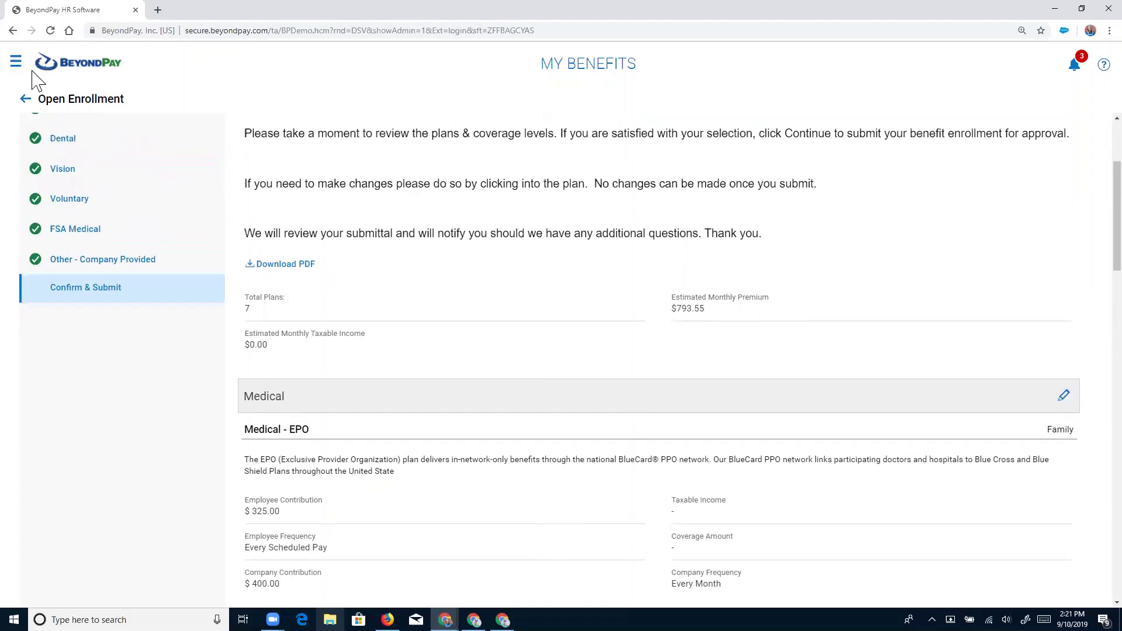
pyautogui.click(16, 63)
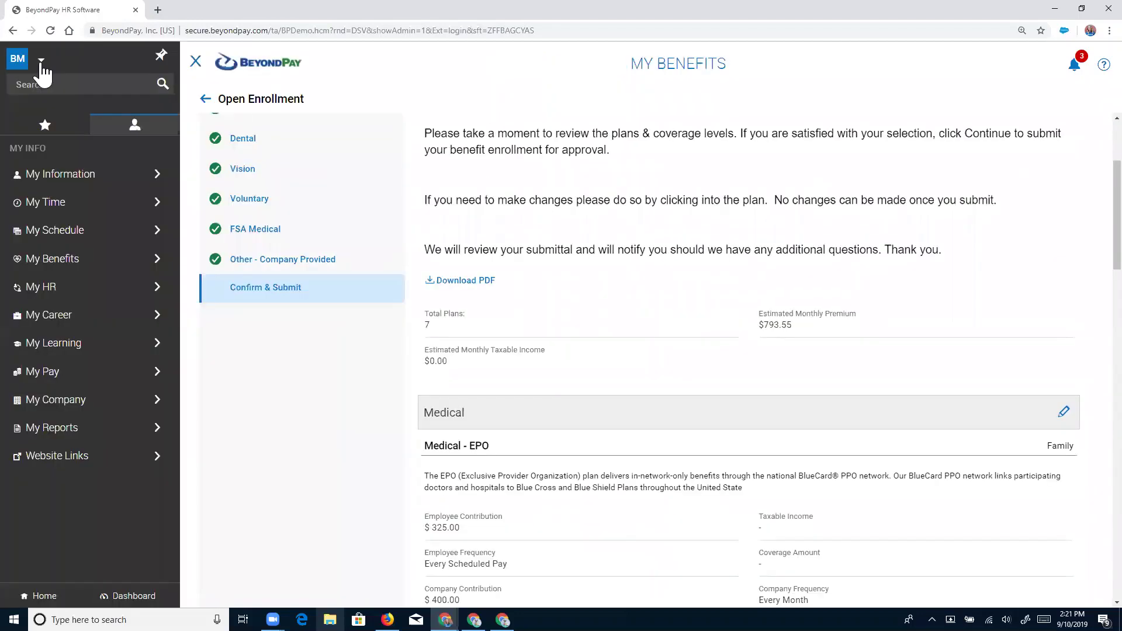
pyautogui.click(41, 61)
pyautogui.click(50, 108)
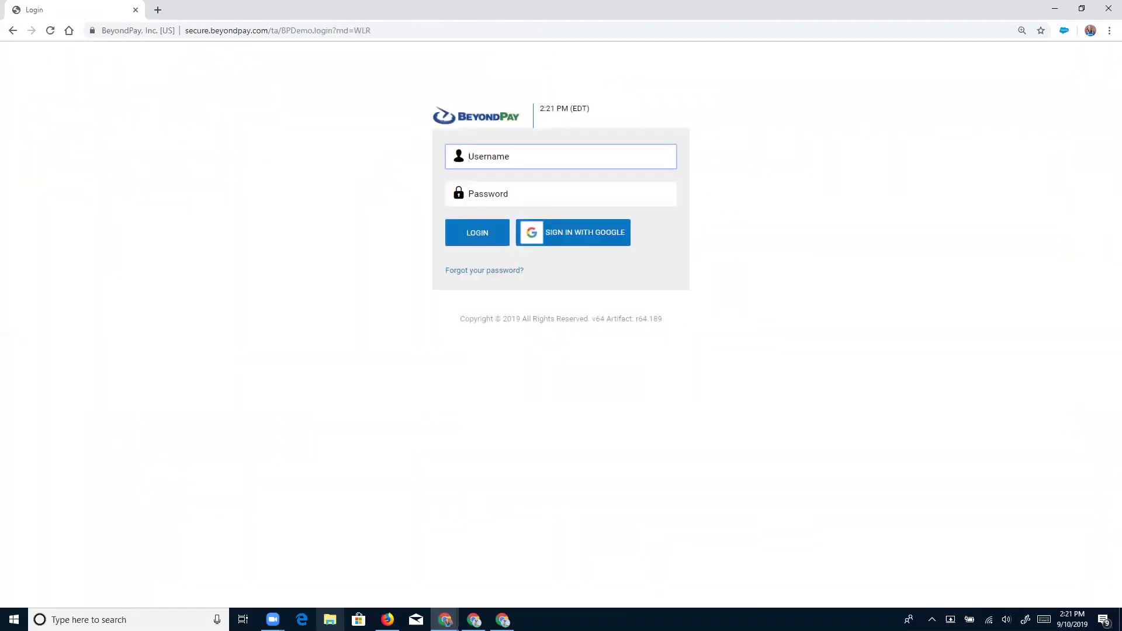
pyautogui.hotkey('alt', 'Tab')
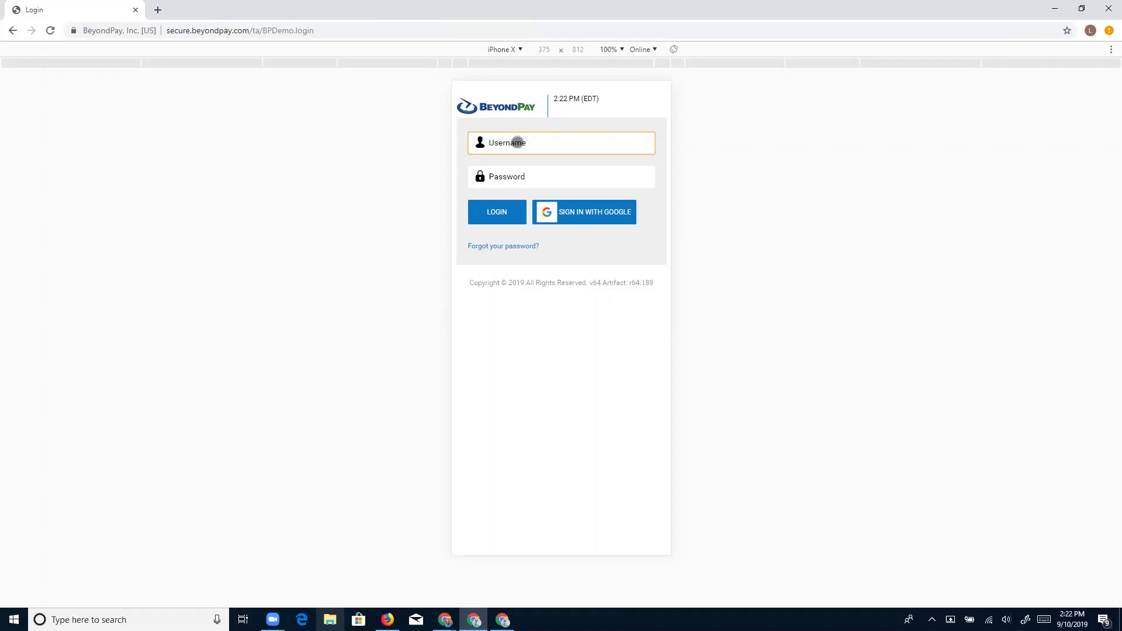
# Log in on the phone view with the employee's username and password.
pyautogui.write('bethee')
pyautogui.press('Tab')
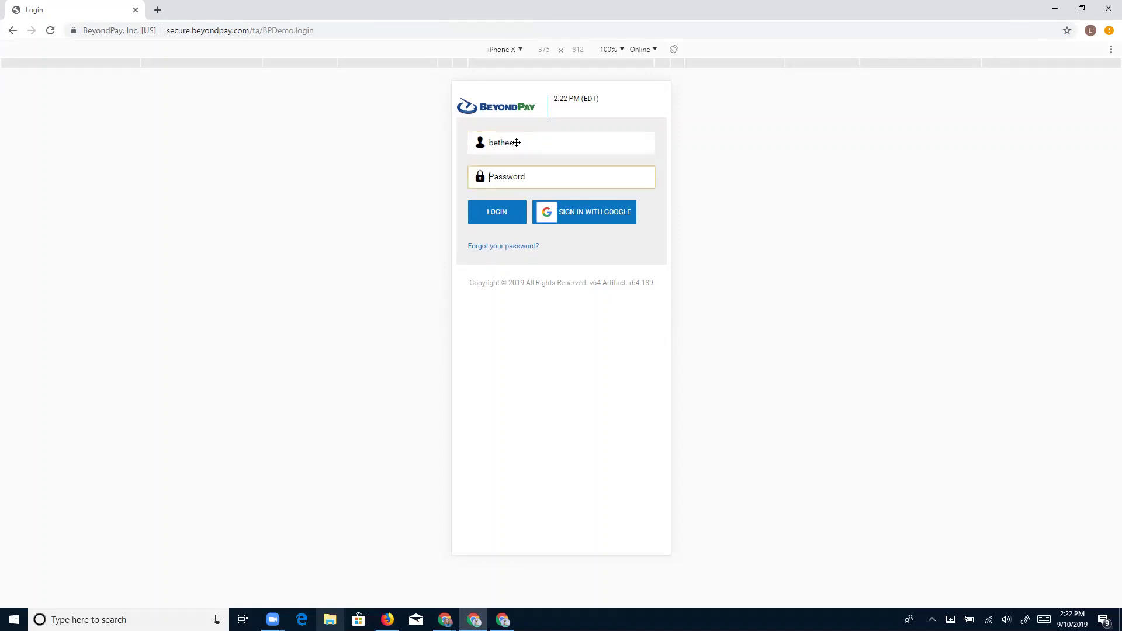
pyautogui.write('•••••••••')
pyautogui.press('Return')
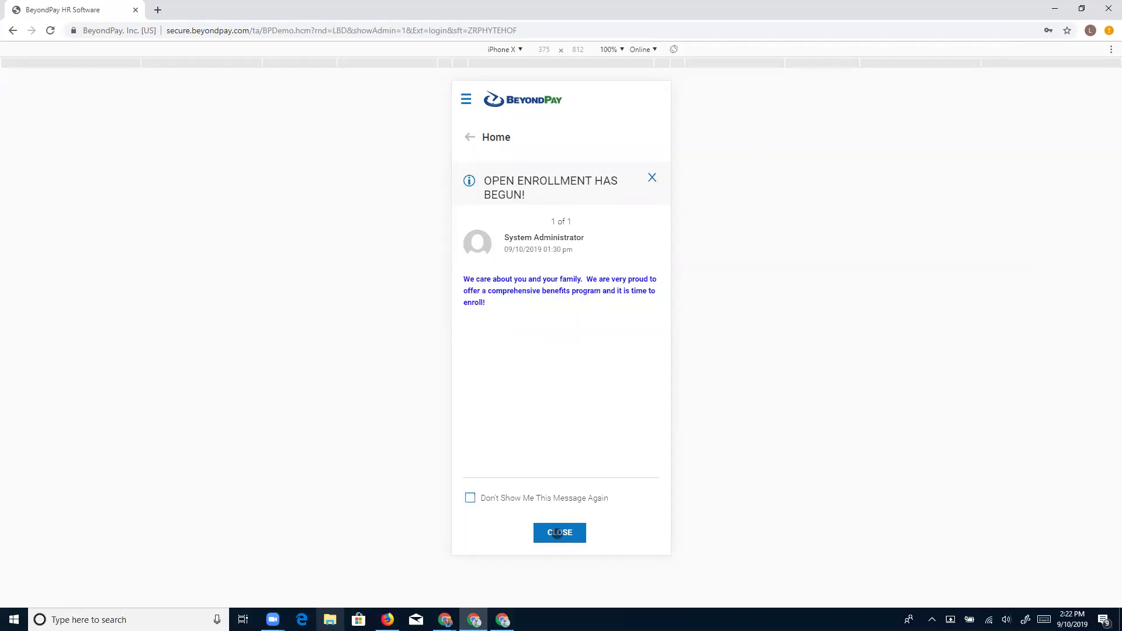
# Close the Open Enrollment Has Begun announcement and scroll down to the My Benefits card.
pyautogui.click(557, 533)
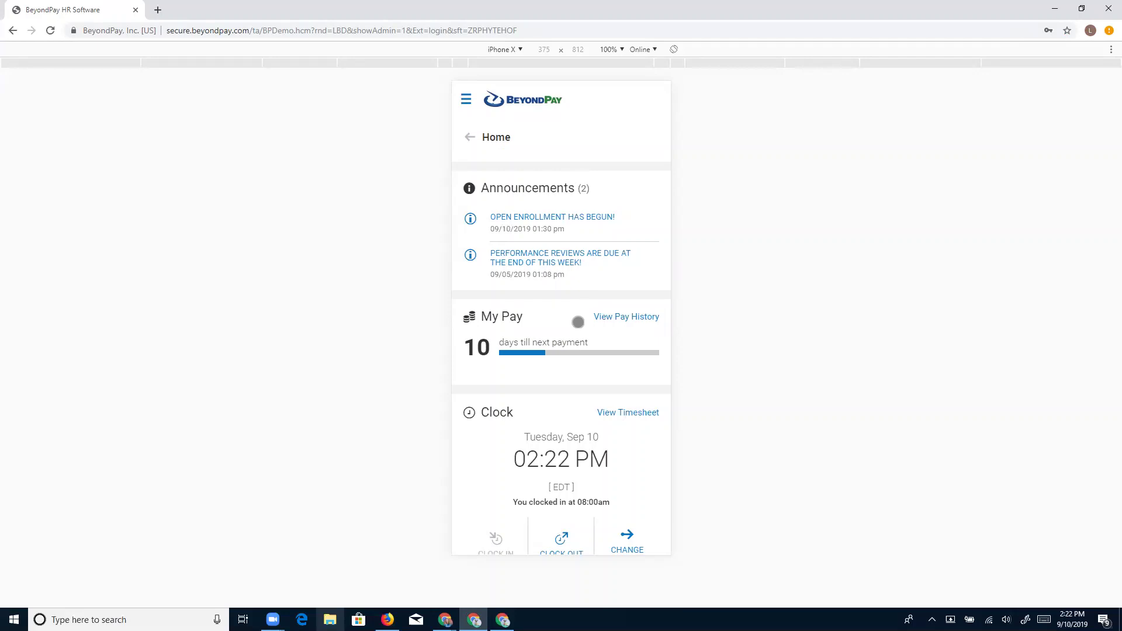
pyautogui.scroll(-1, 578, 322)
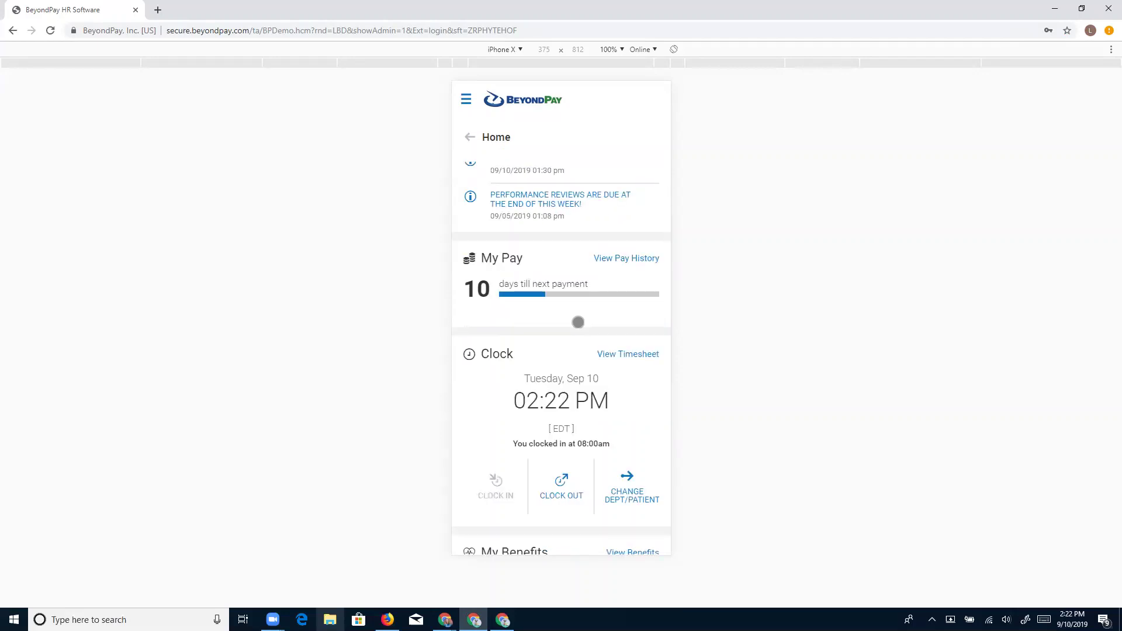
pyautogui.scroll(-4, 578, 321)
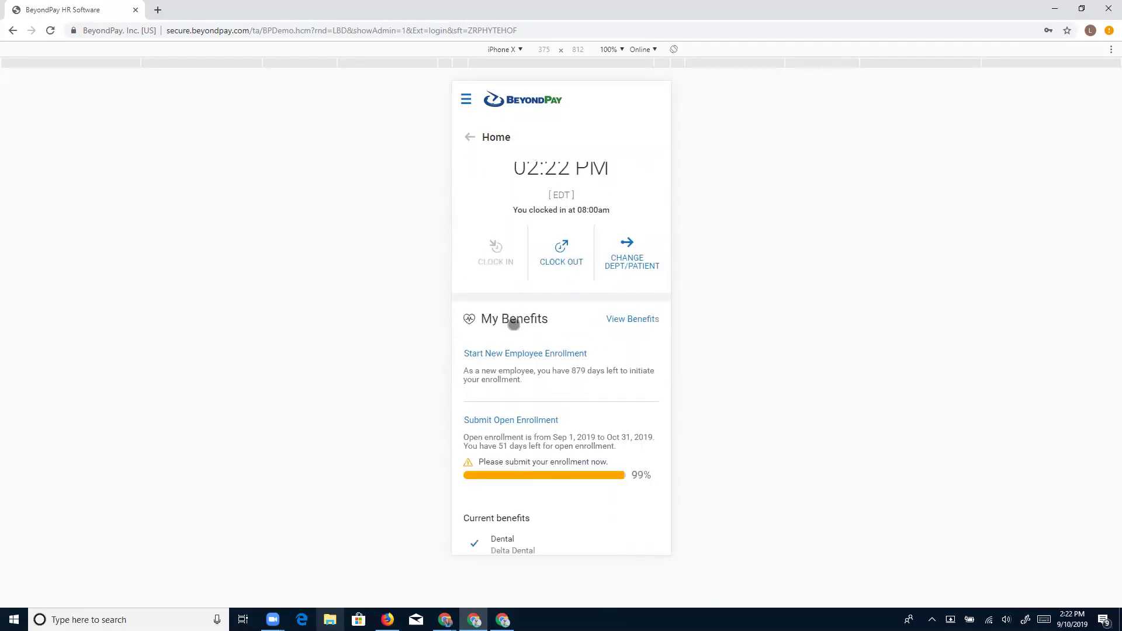
pyautogui.scroll(-2, 514, 325)
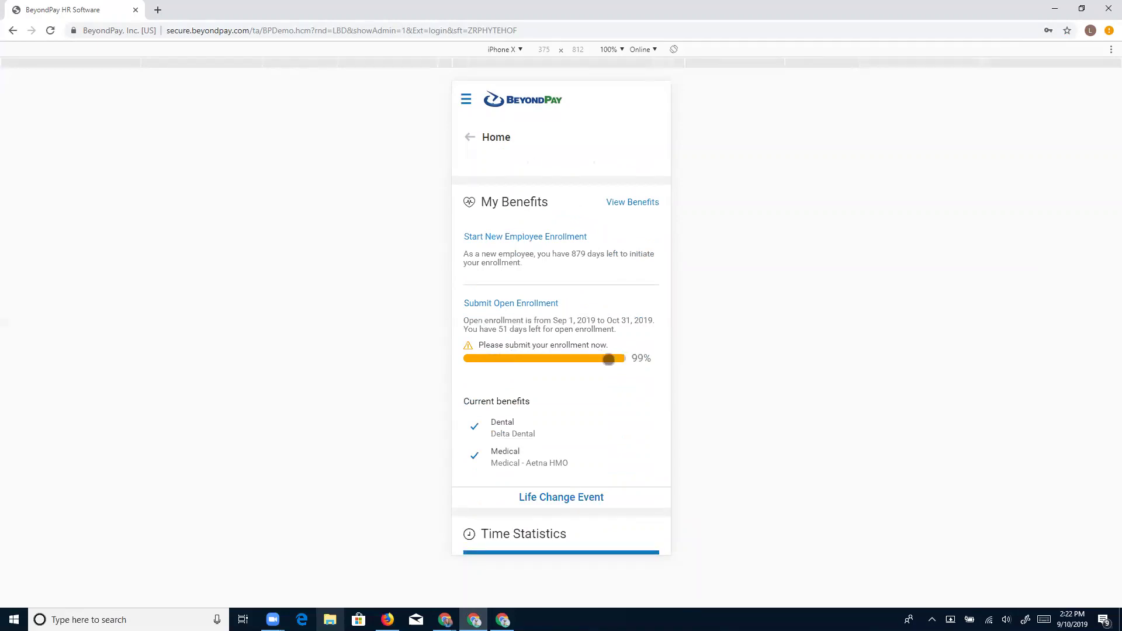
# Resume the pending Open Enrollment and jump to the FSA Medical group via Enrollment Groups.
pyautogui.click(516, 302)
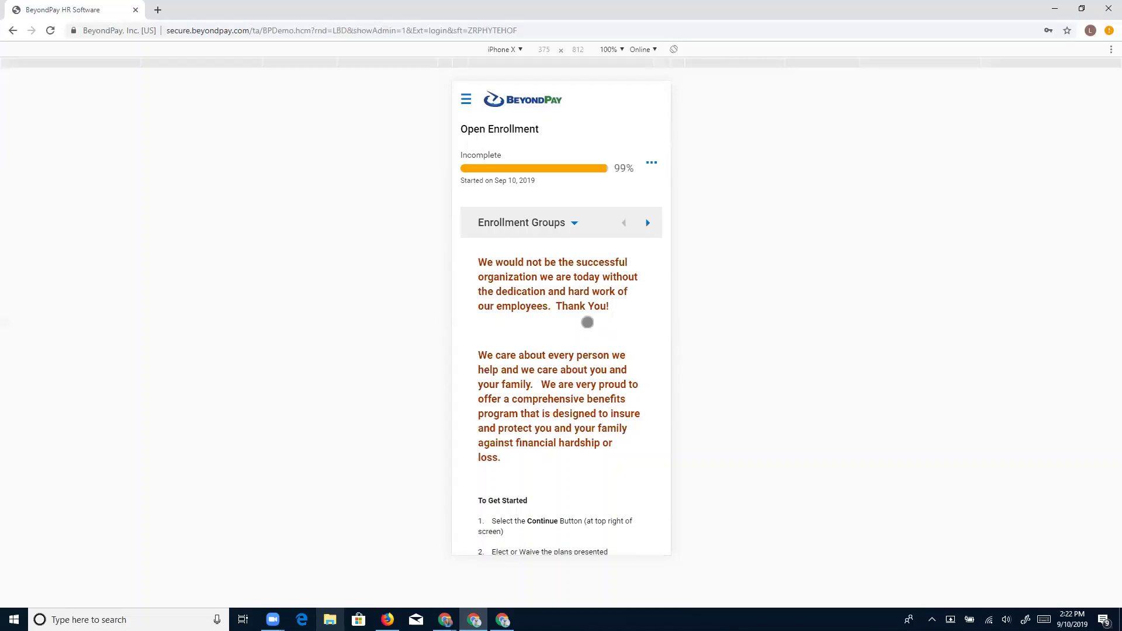
pyautogui.scroll(-3, 538, 322)
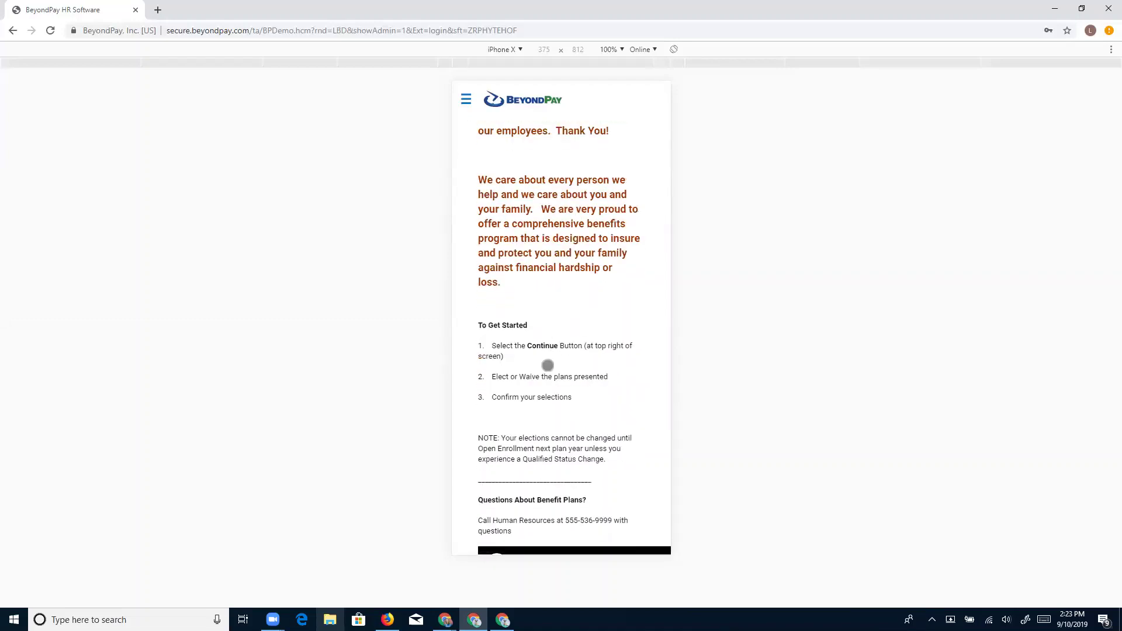
pyautogui.scroll(3, 548, 365)
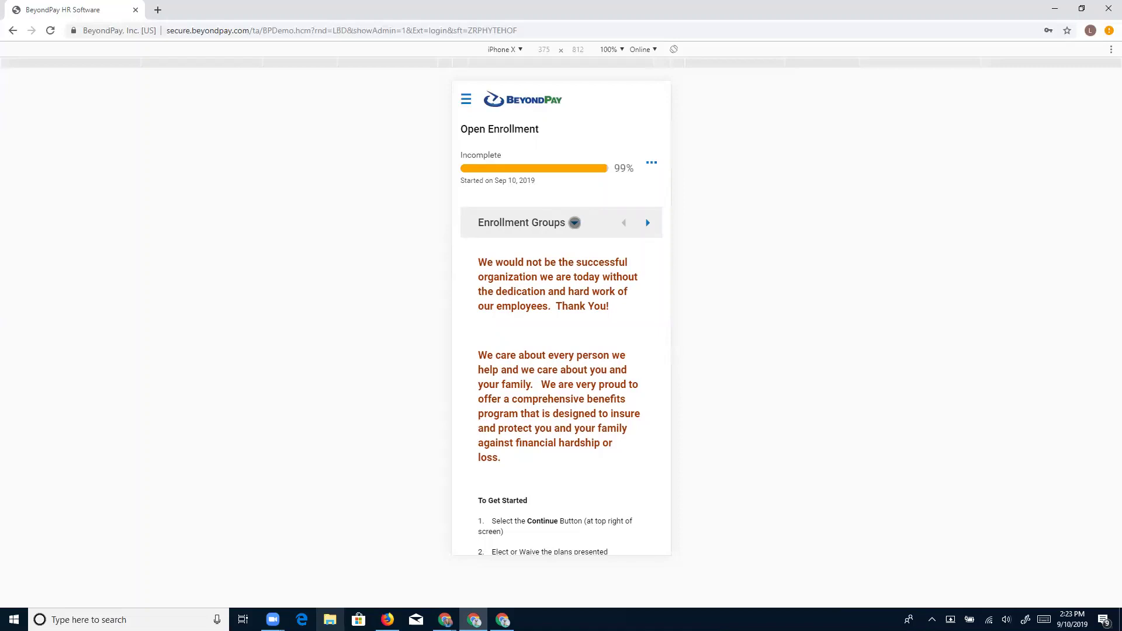
pyautogui.click(575, 222)
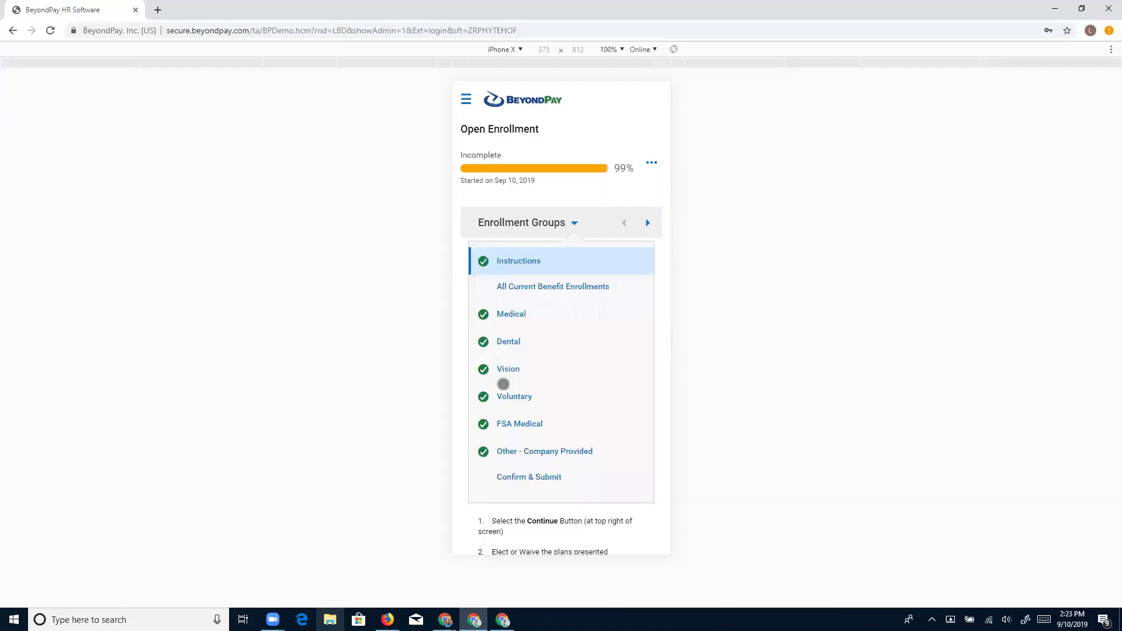
pyautogui.click(512, 423)
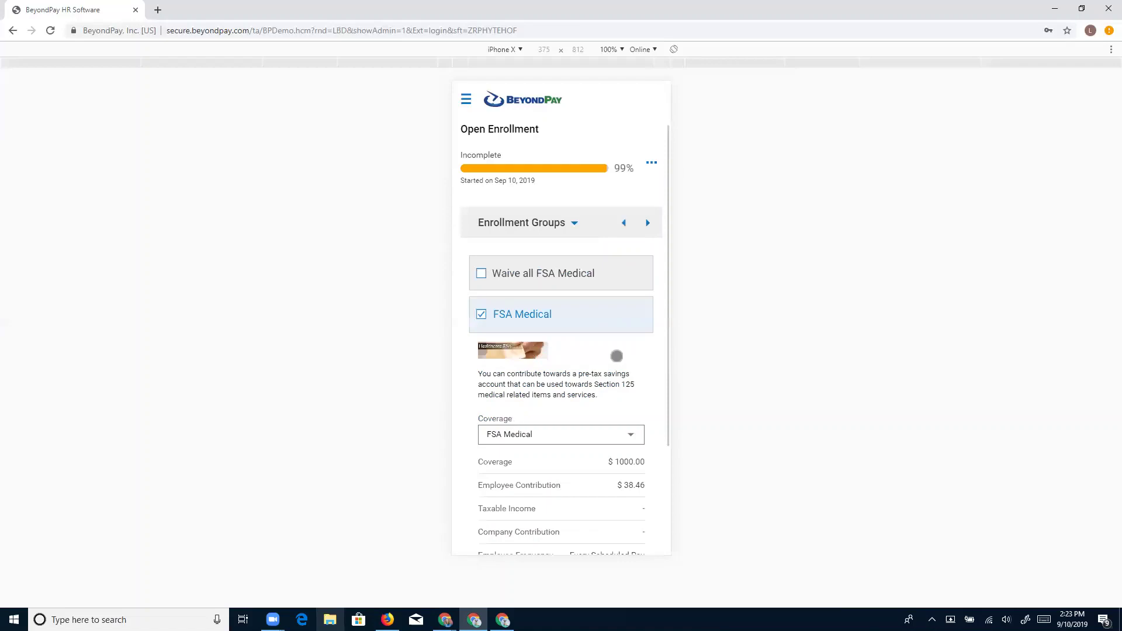
pyautogui.scroll(-1, 617, 356)
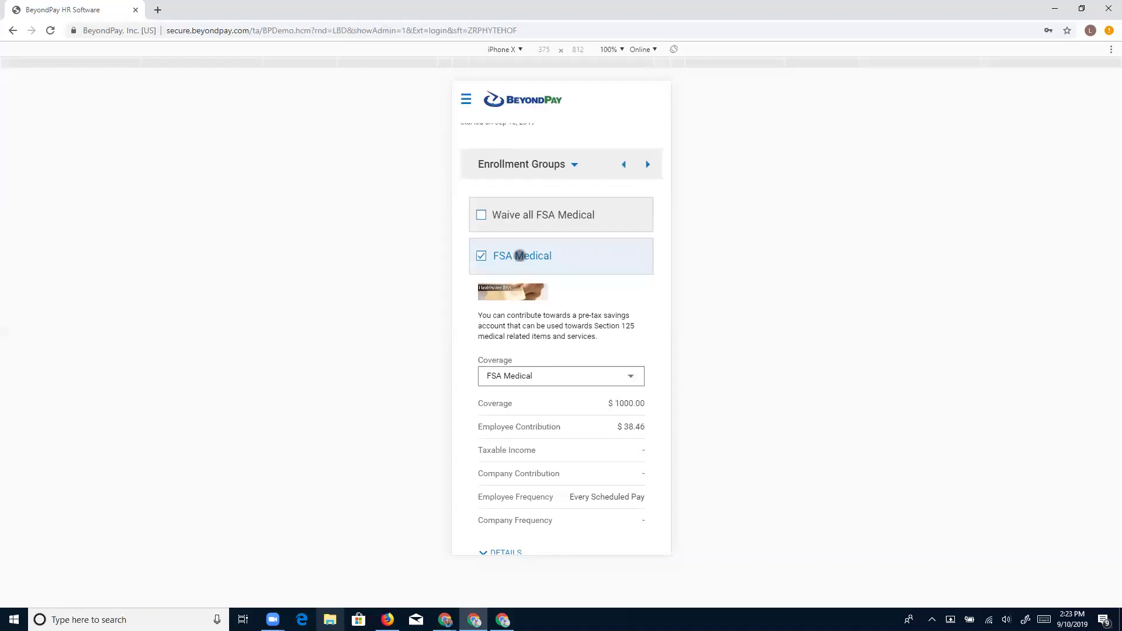
# Change the FSA Medical annual amount from $1000 to $900 and save, giving $34.62 per pay.
pyautogui.click(520, 255)
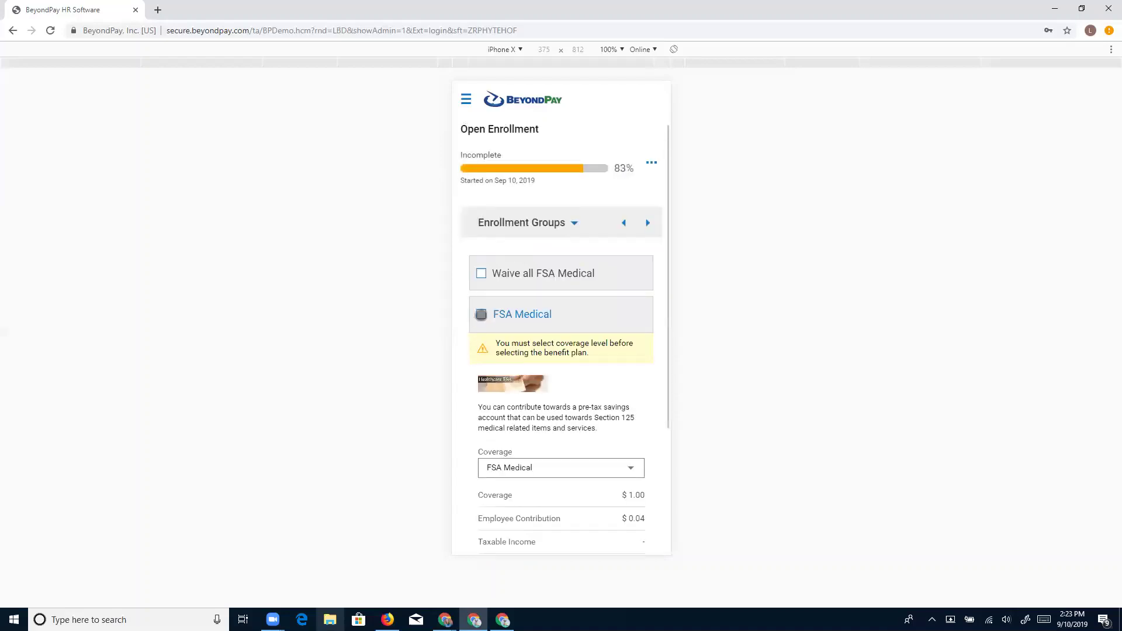
pyautogui.click(481, 315)
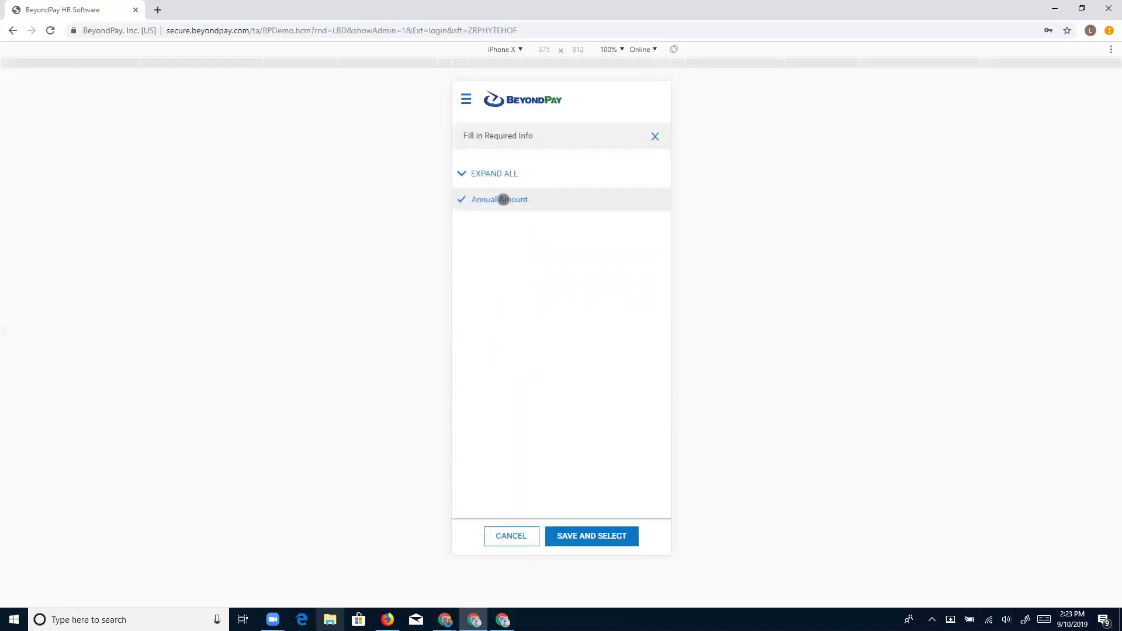
pyautogui.click(503, 200)
pyautogui.click(501, 245)
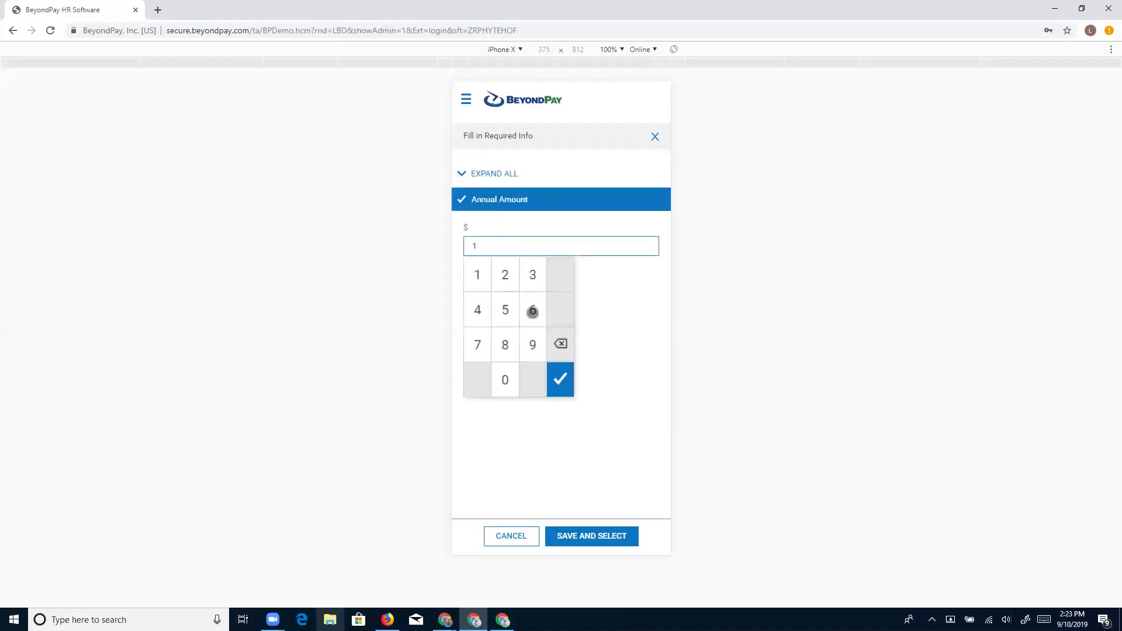
pyautogui.click(560, 344)
pyautogui.click(533, 345)
pyautogui.click(504, 381)
pyautogui.click(503, 381)
pyautogui.click(560, 380)
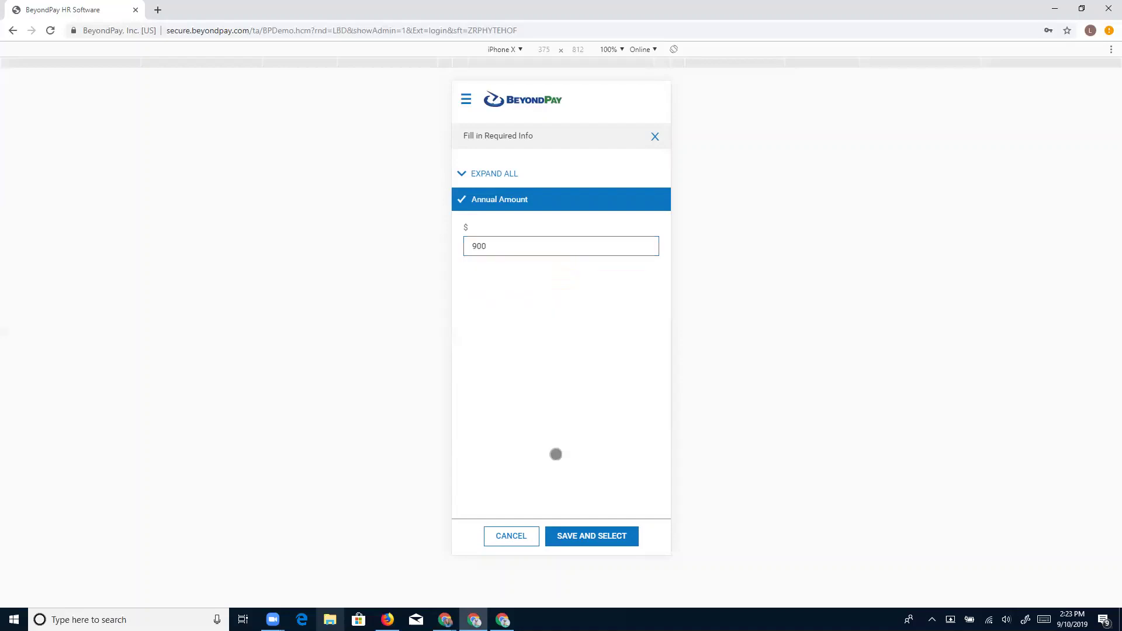
pyautogui.click(596, 533)
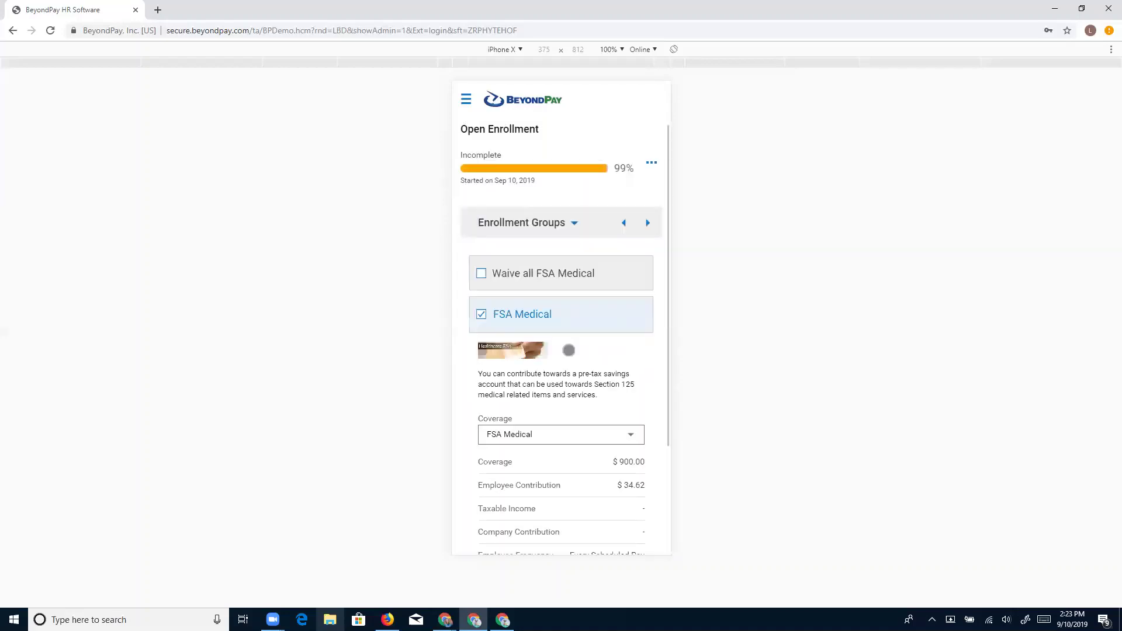
pyautogui.scroll(-1, 610, 408)
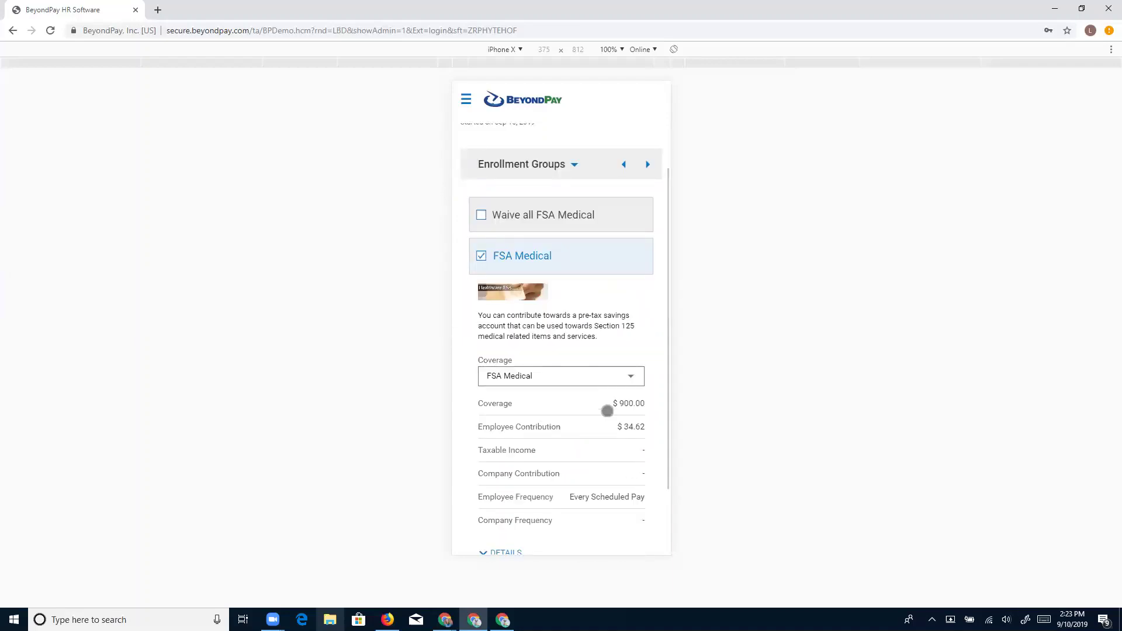
pyautogui.scroll(-2, 608, 412)
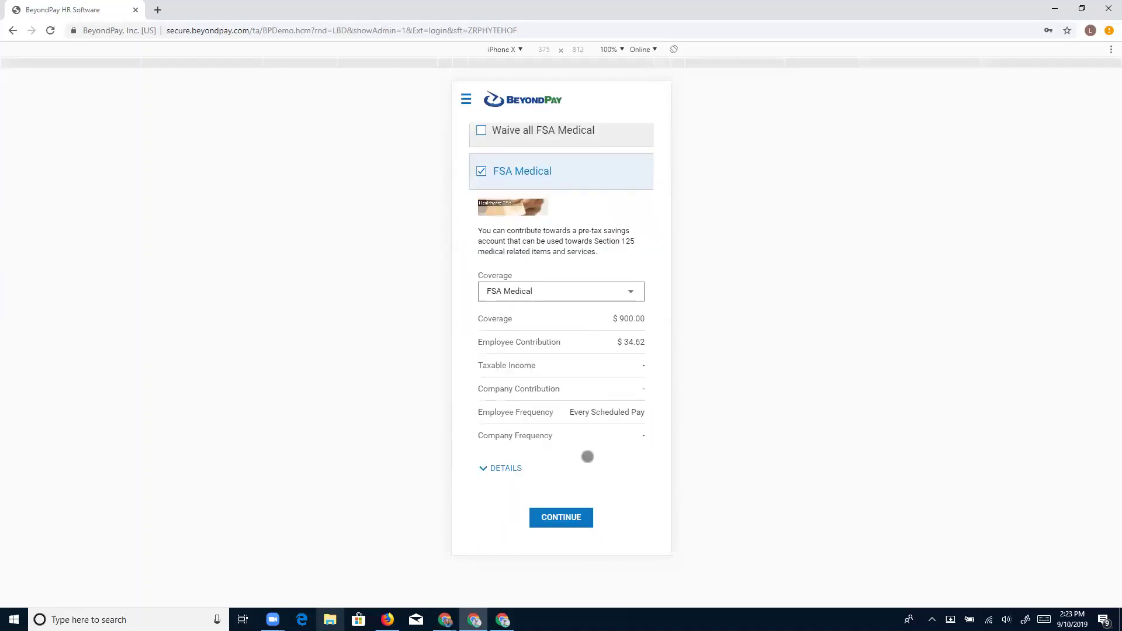
# Continue past FSA Transit and jump to Confirm & Submit from the Enrollment Groups list.
pyautogui.click(572, 524)
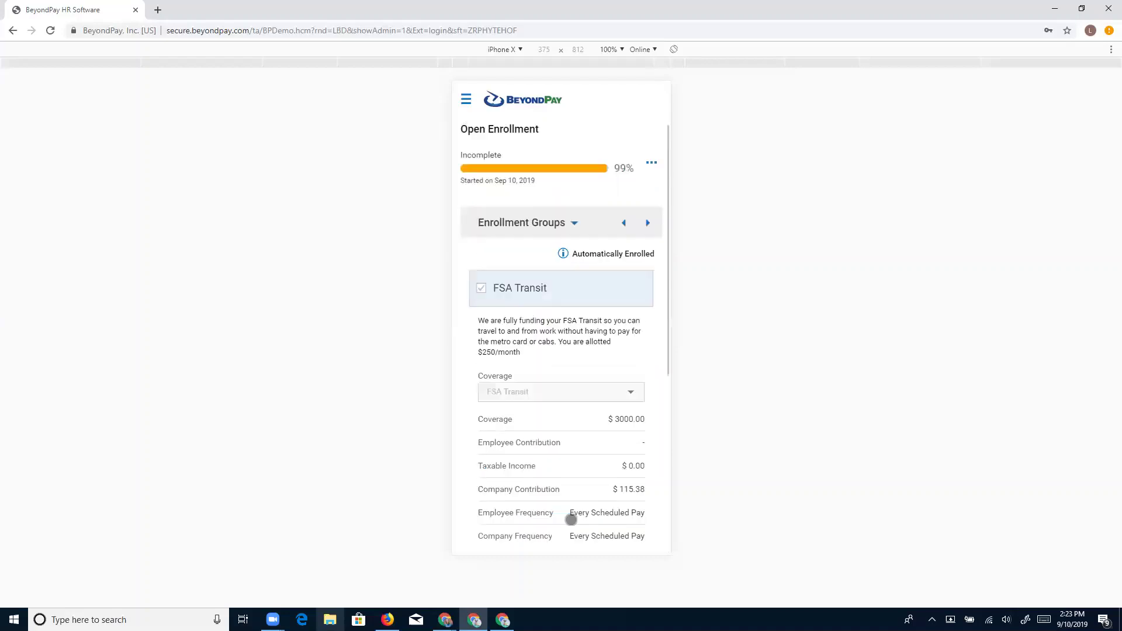
pyautogui.click(556, 222)
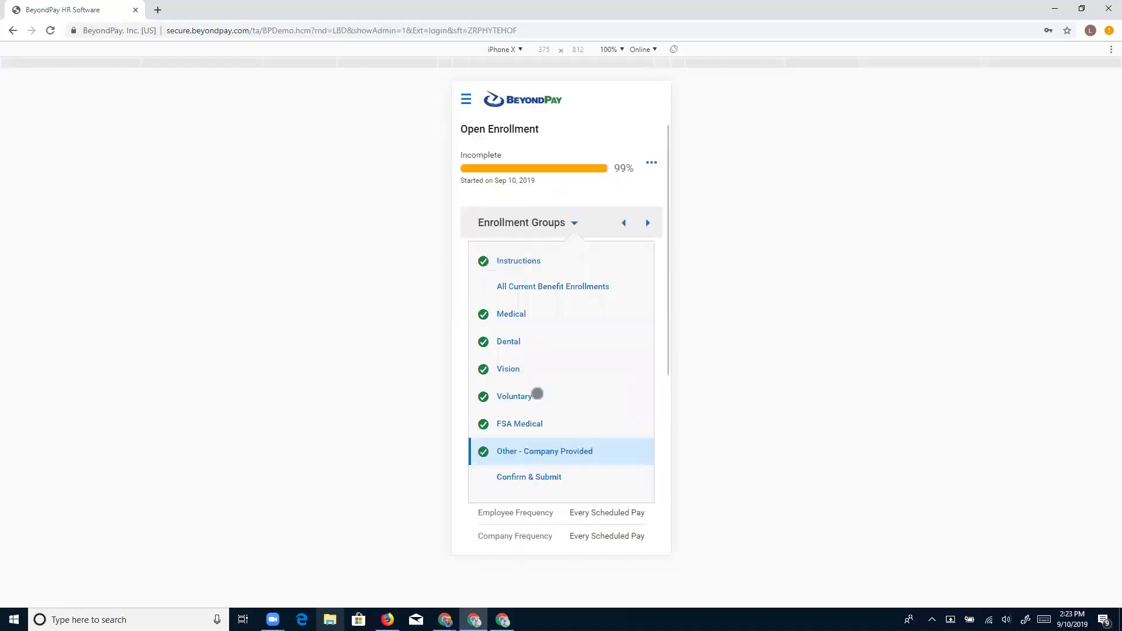
pyautogui.click(525, 477)
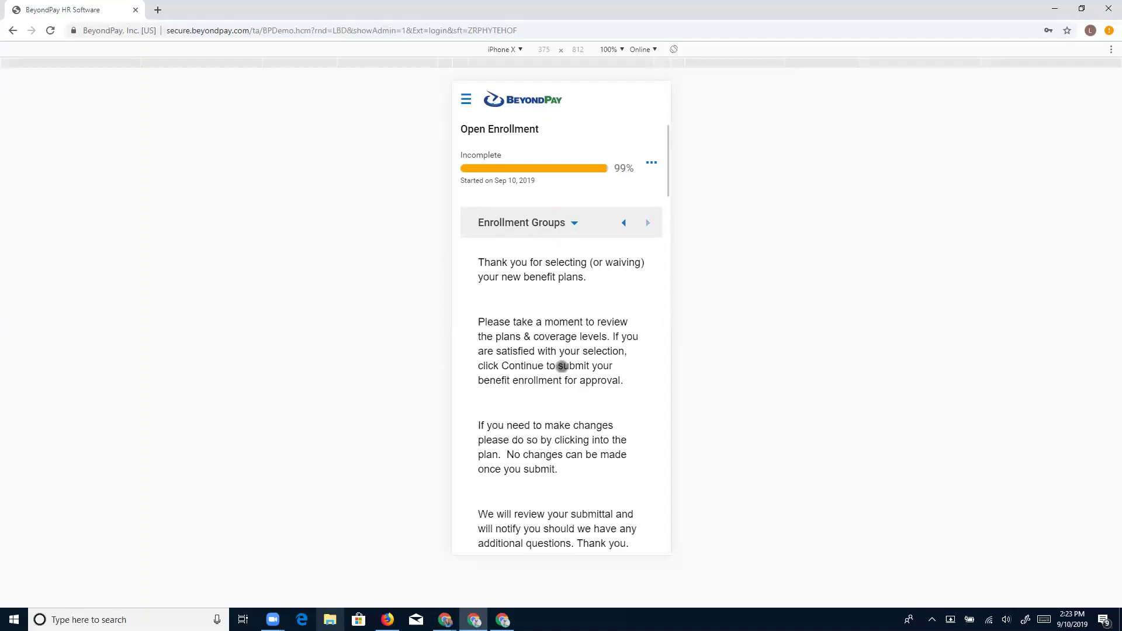
# Review the summary of 7 plans at $785.23 monthly, with FSA Medical at $900.00.
pyautogui.scroll(-2, 560, 366)
pyautogui.scroll(-3, 561, 367)
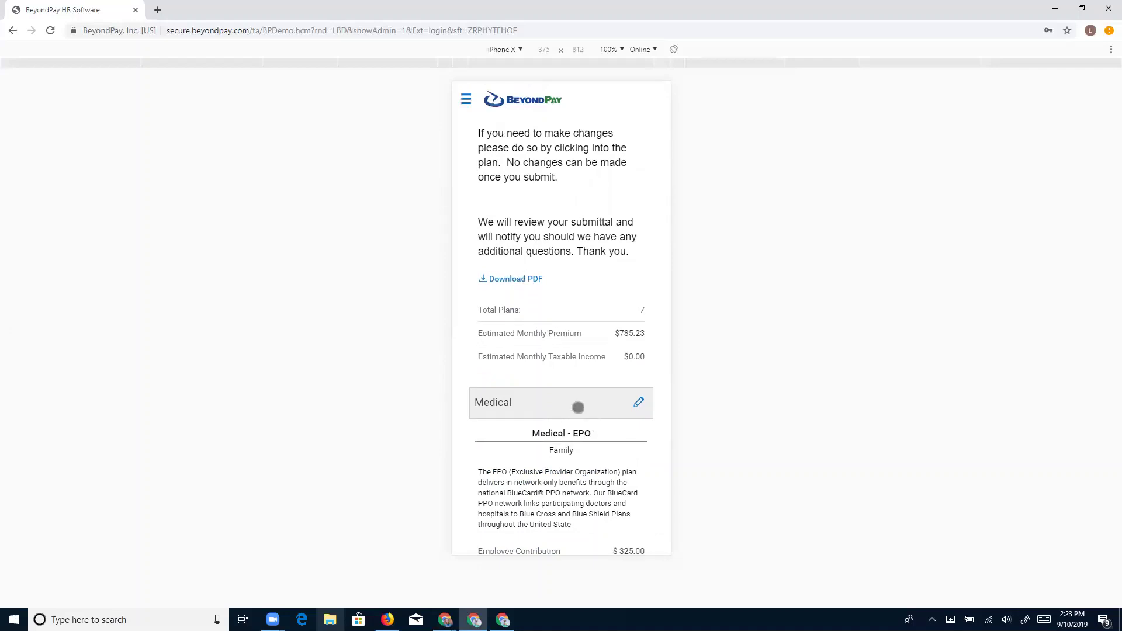
pyautogui.scroll(-1, 517, 386)
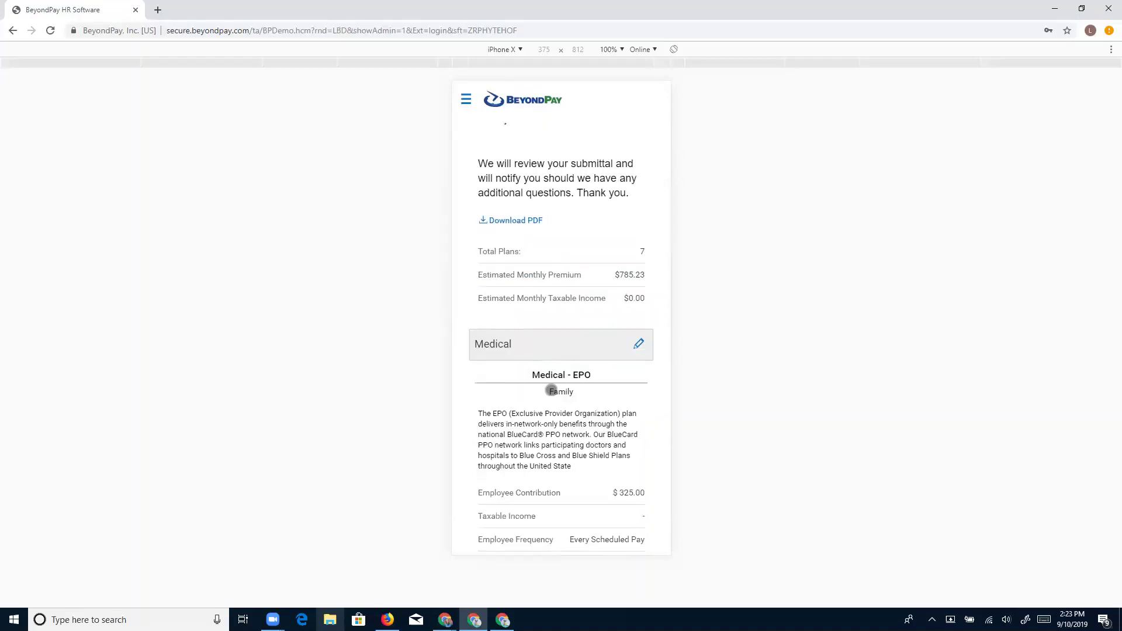
pyautogui.scroll(-2, 552, 391)
pyautogui.scroll(-6, 551, 390)
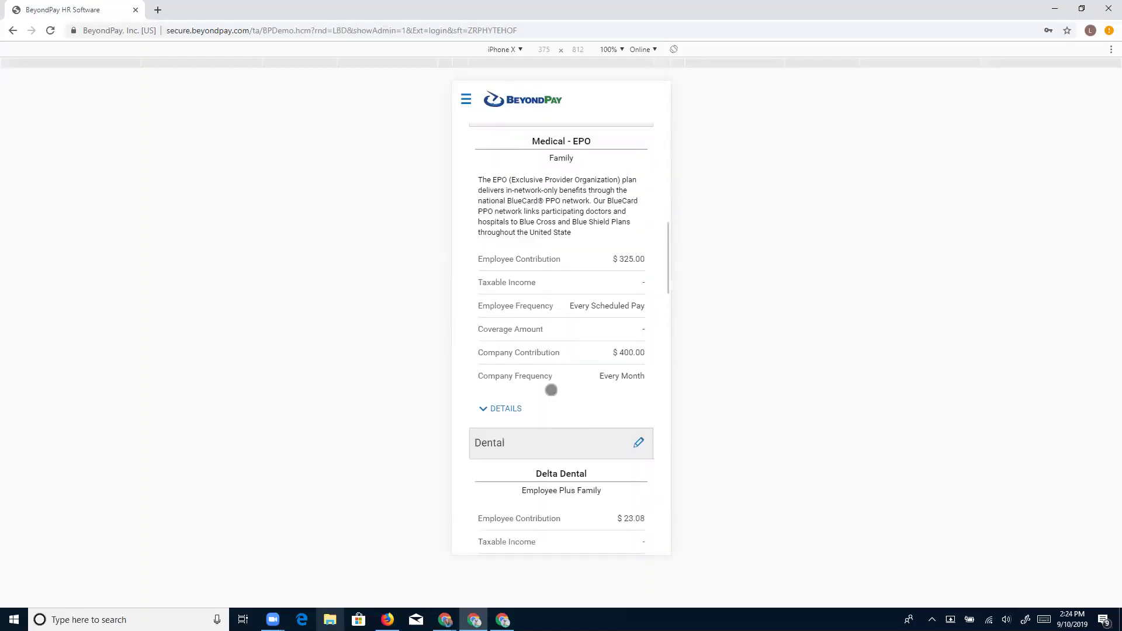
pyautogui.scroll(-2, 551, 390)
pyautogui.scroll(-9, 551, 390)
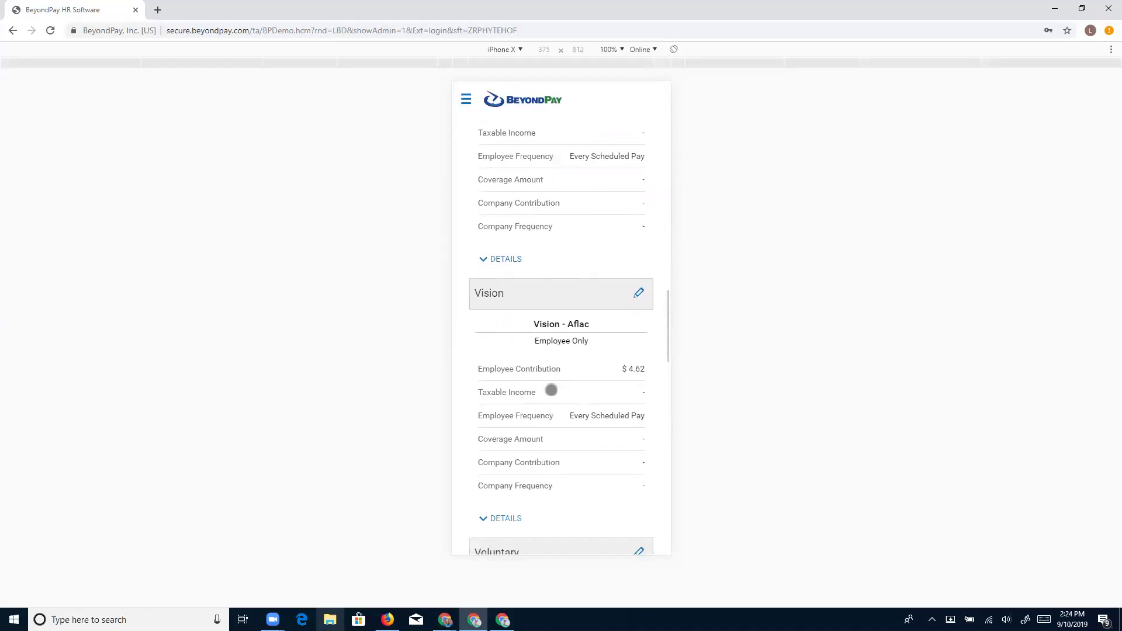
pyautogui.scroll(-5, 551, 391)
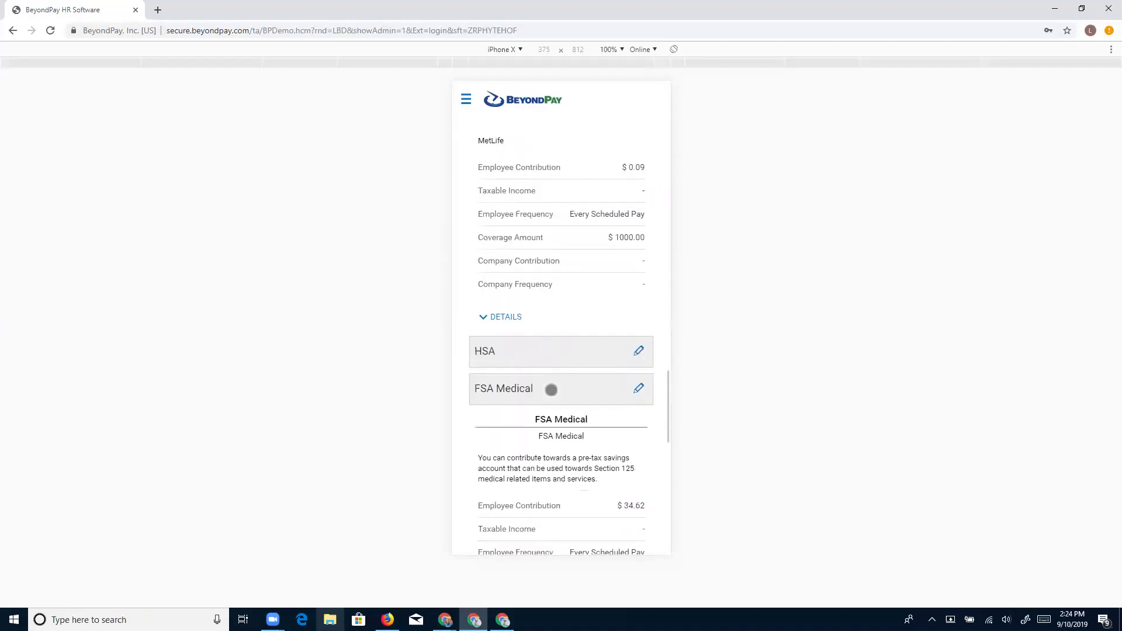
pyautogui.scroll(-6, 551, 390)
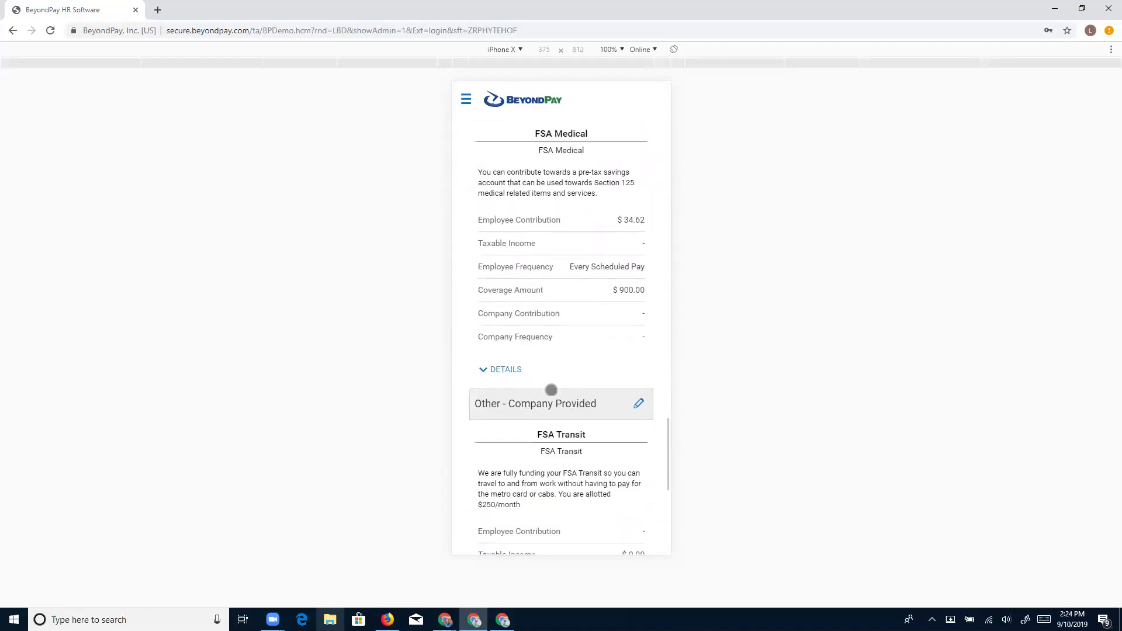
pyautogui.scroll(-1, 551, 391)
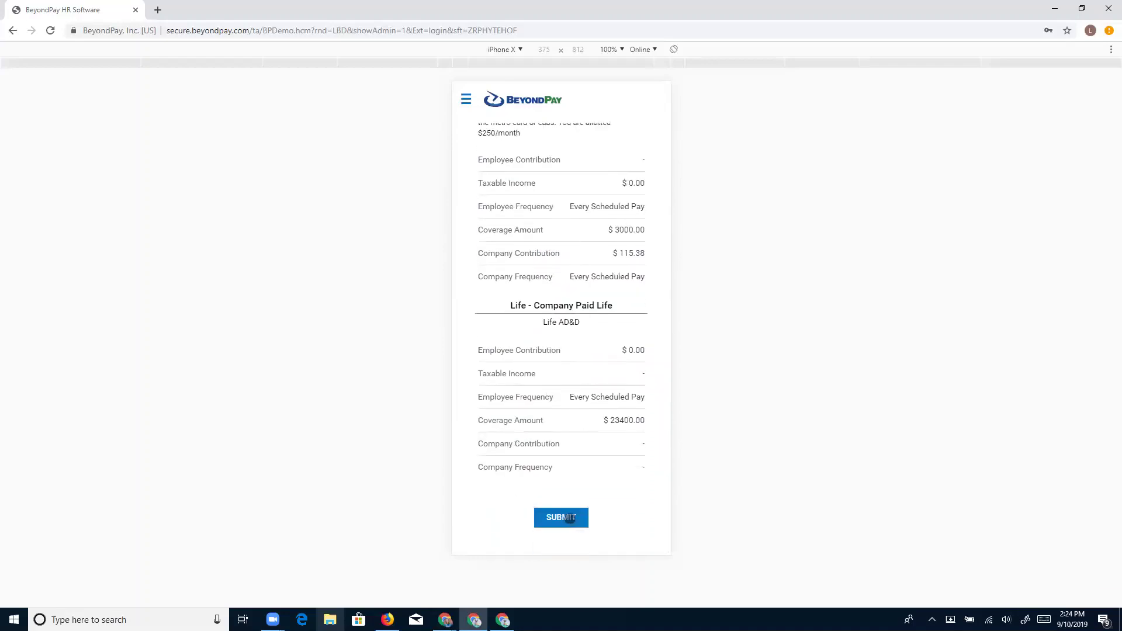
# Submit the enrollment and accept the acknowledgement by entering the account password.
pyautogui.click(561, 518)
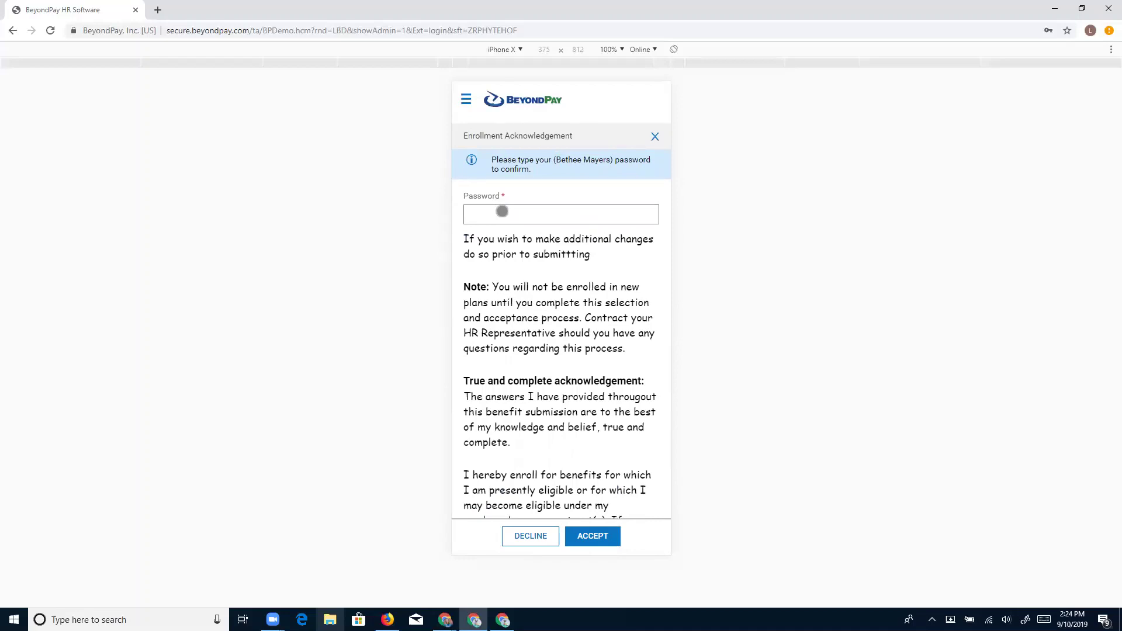
pyautogui.click(502, 212)
pyautogui.write('password1')
pyautogui.click(608, 533)
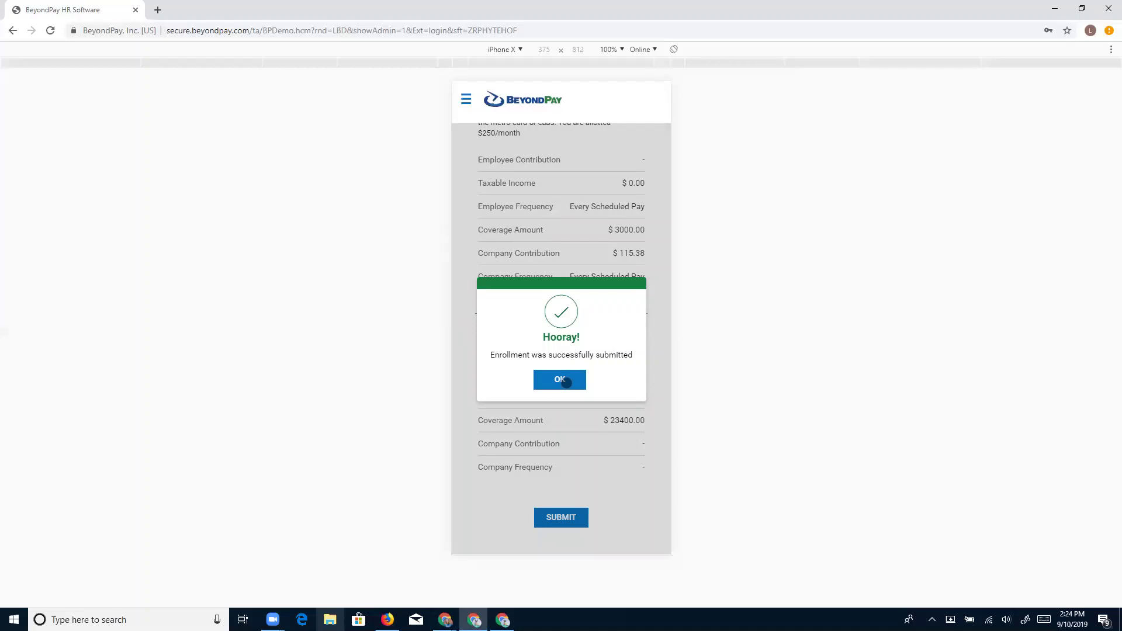
# Dismiss the Hooray! message, returning to Open Enrollment showing Submitted, Pending Approval at 100%.
pyautogui.click(565, 380)
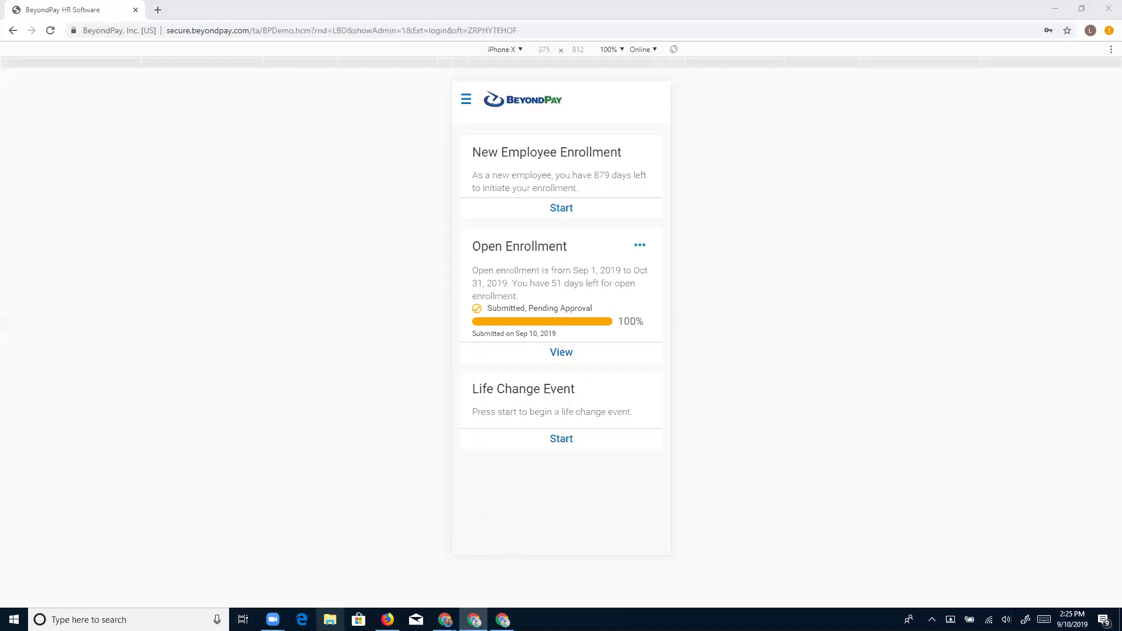
pyautogui.hotkey('alt', 'Tab')
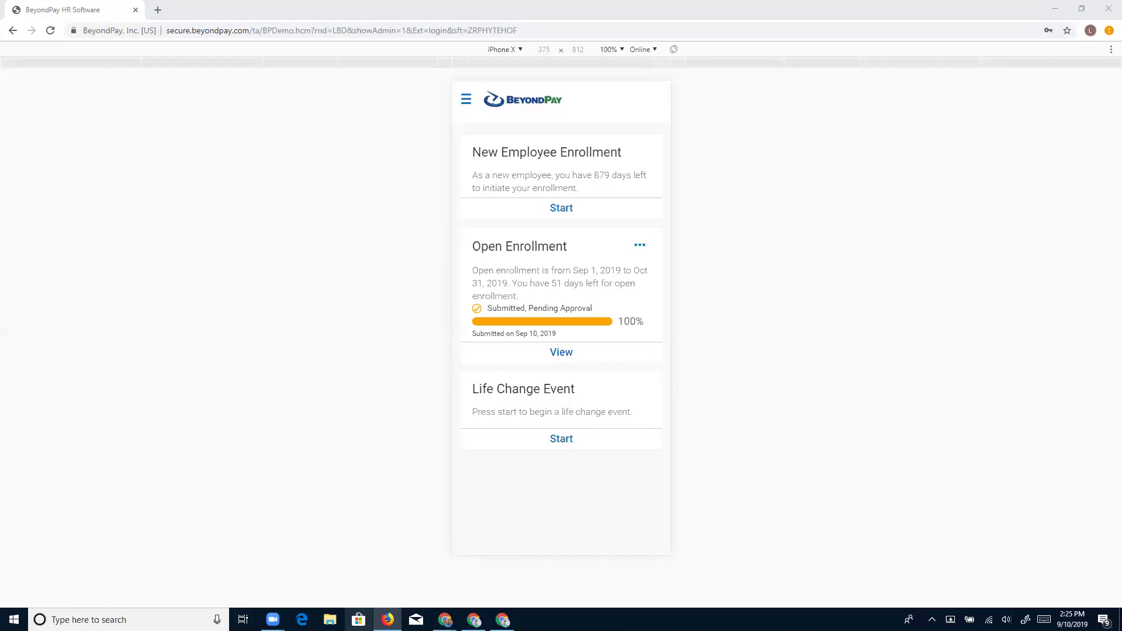
# In the maximised manager session, open My To Do Items showing the pending Open Enrollment approval.
pyautogui.hotkey('alt', 'Tab')
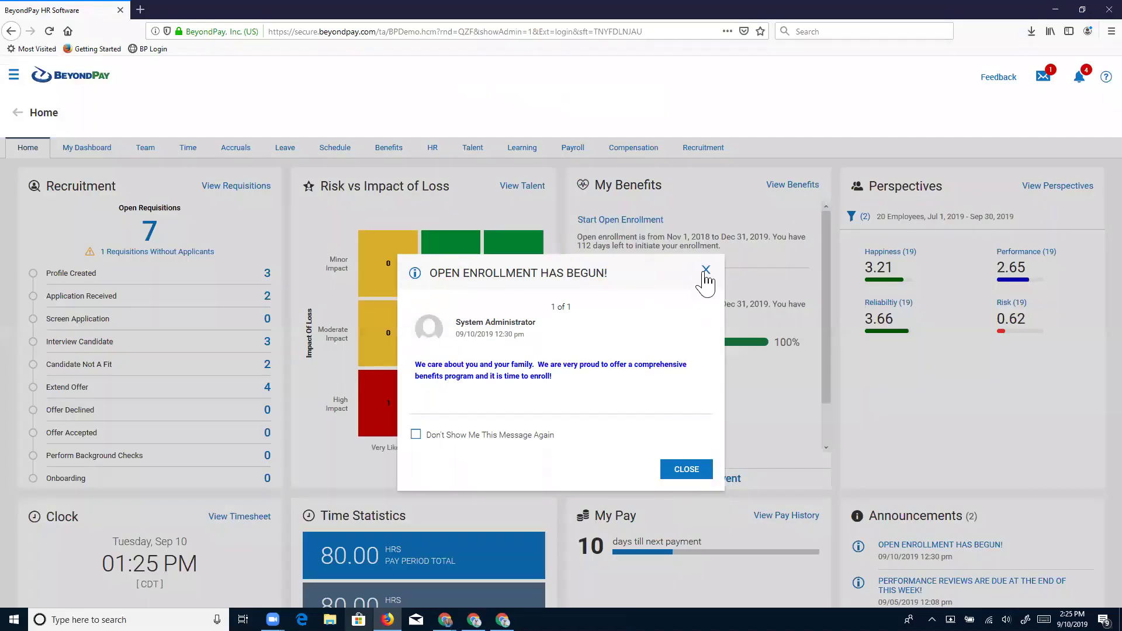
pyautogui.click(706, 270)
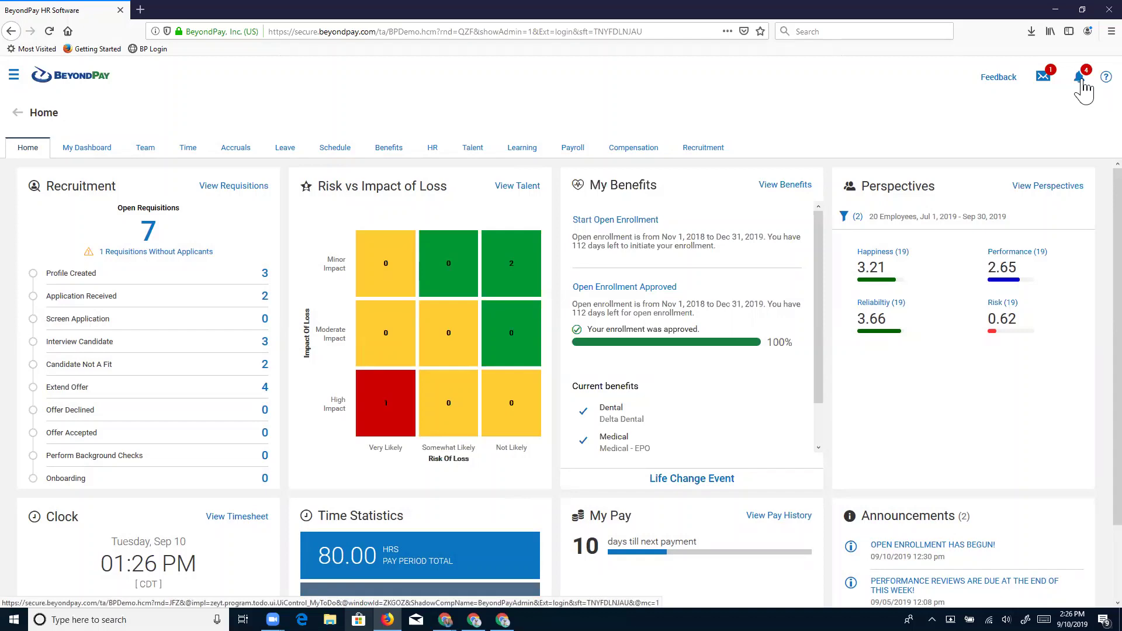
pyautogui.click(1082, 82)
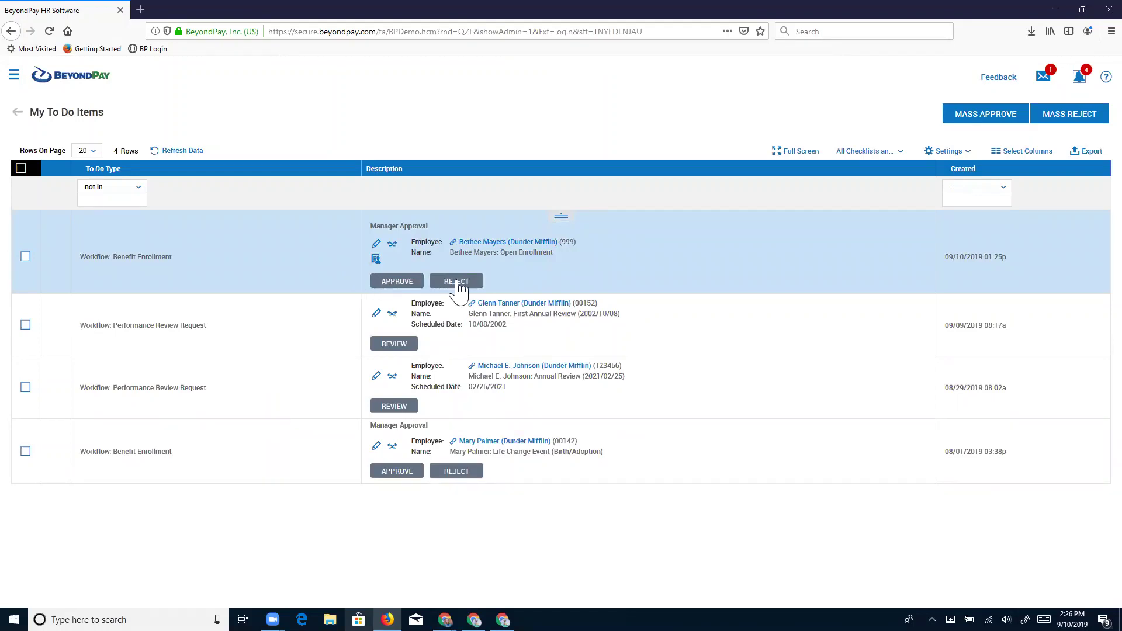
pyautogui.click(376, 244)
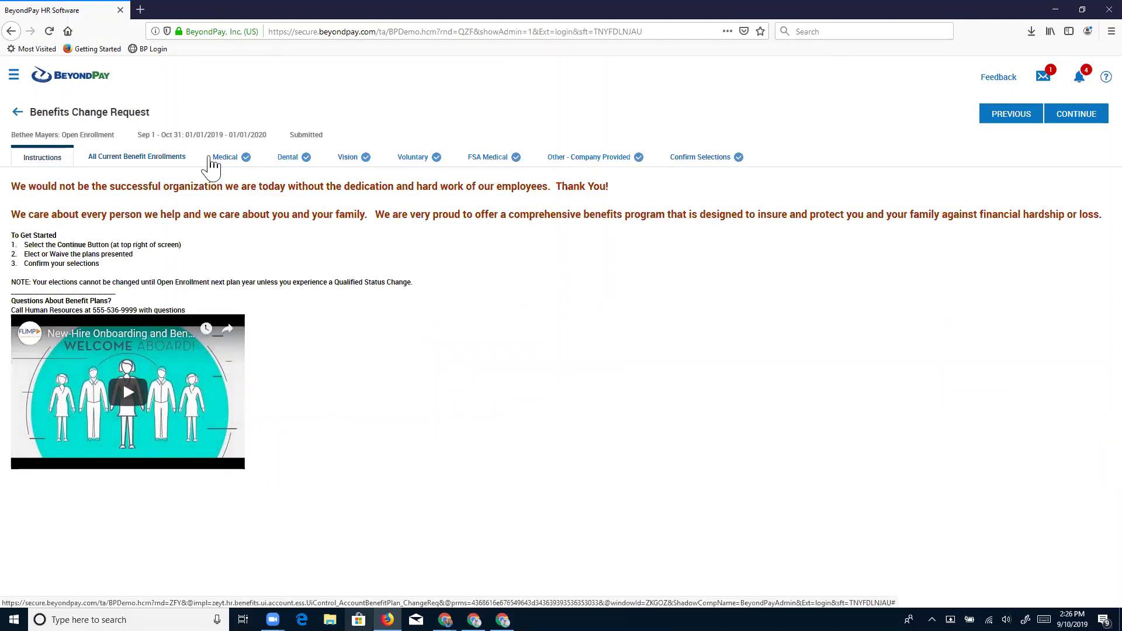
pyautogui.click(700, 159)
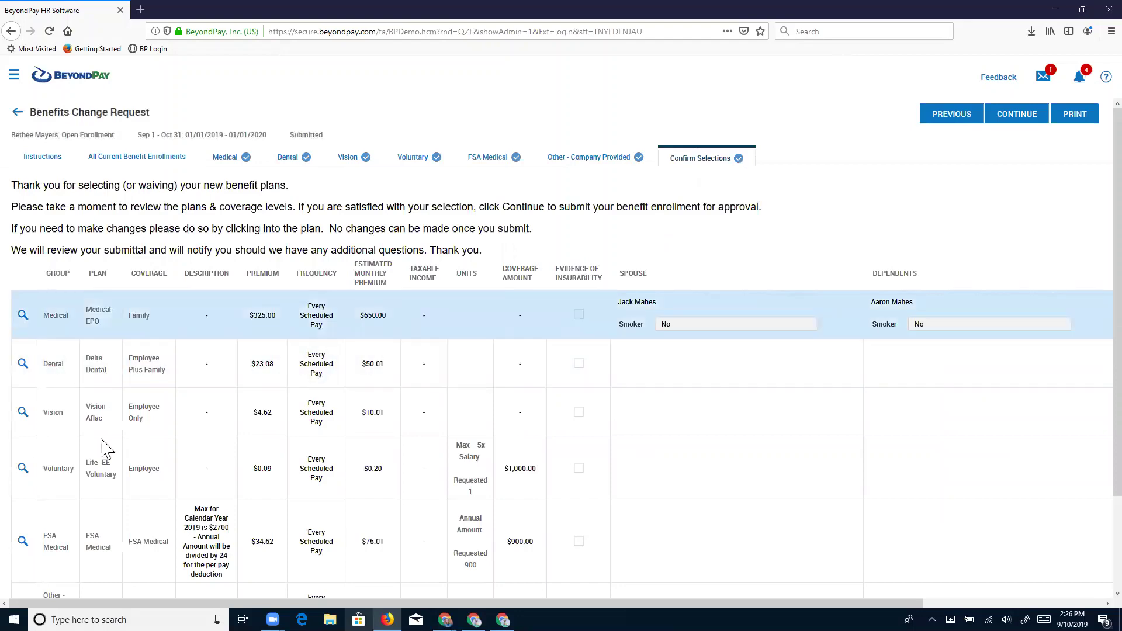
pyautogui.scroll(-3, 205, 520)
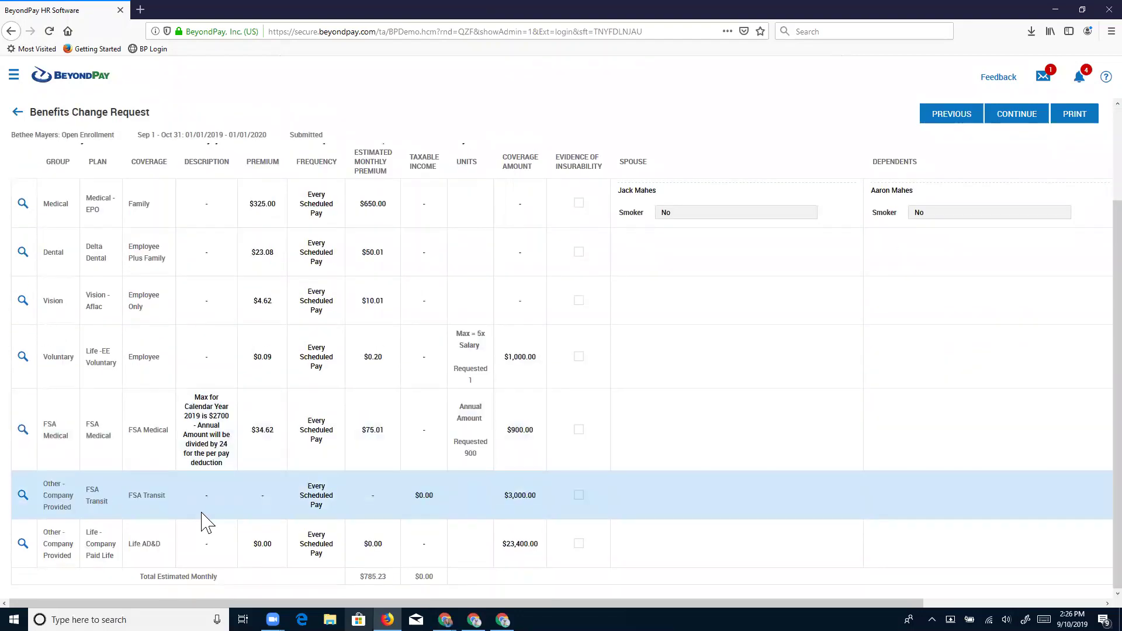
pyautogui.scroll(3, 207, 522)
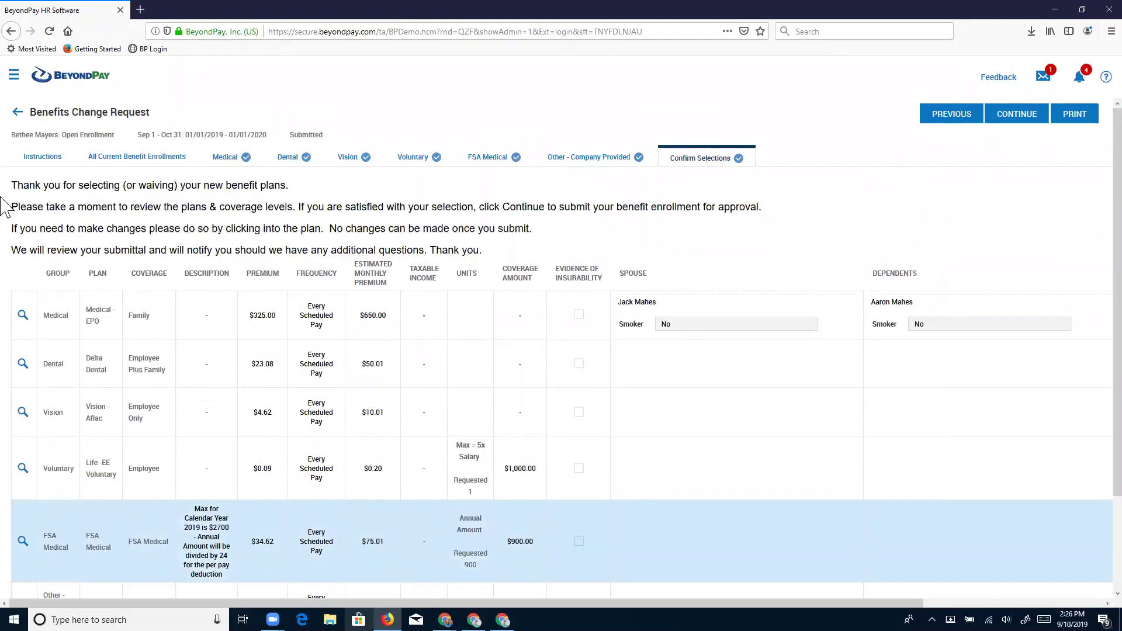
pyautogui.click(18, 112)
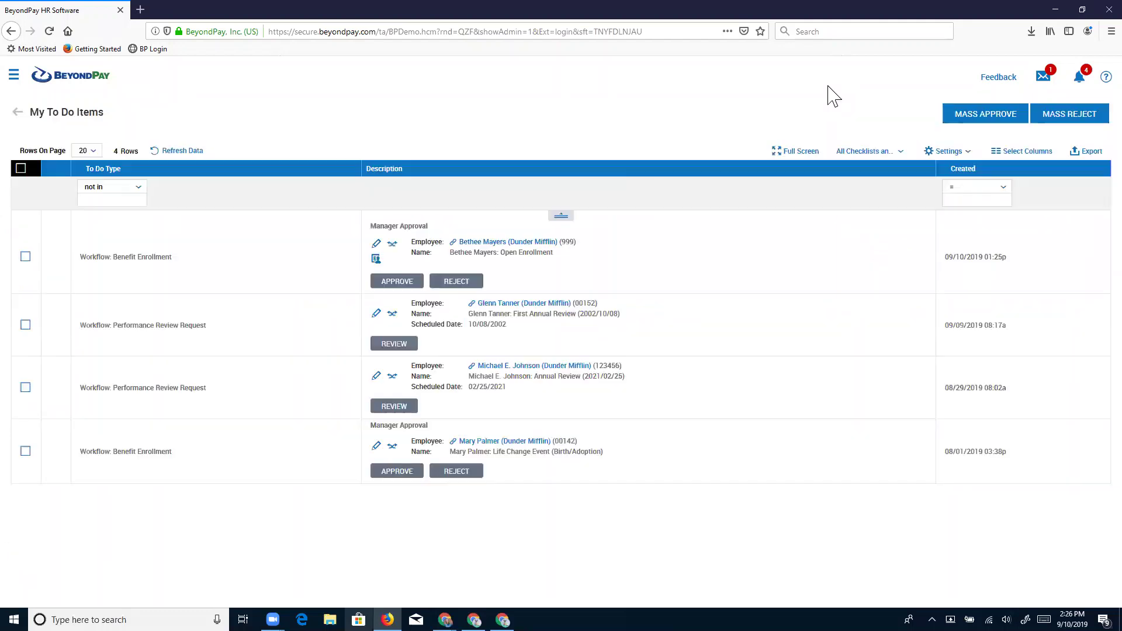
pyautogui.click(397, 282)
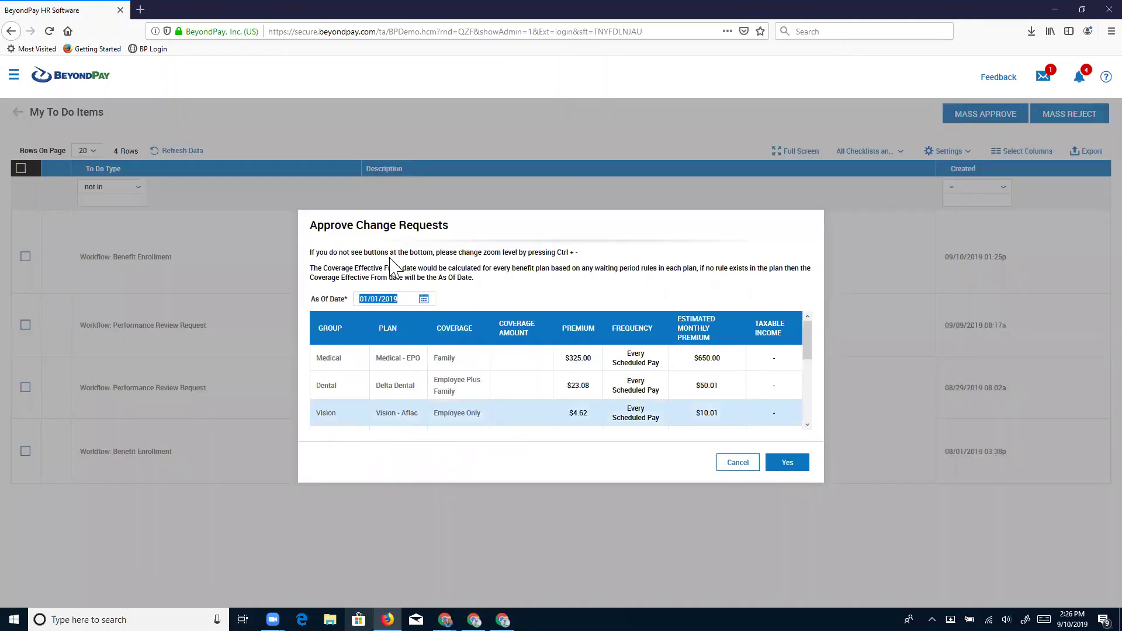
pyautogui.scroll(-5, 614, 356)
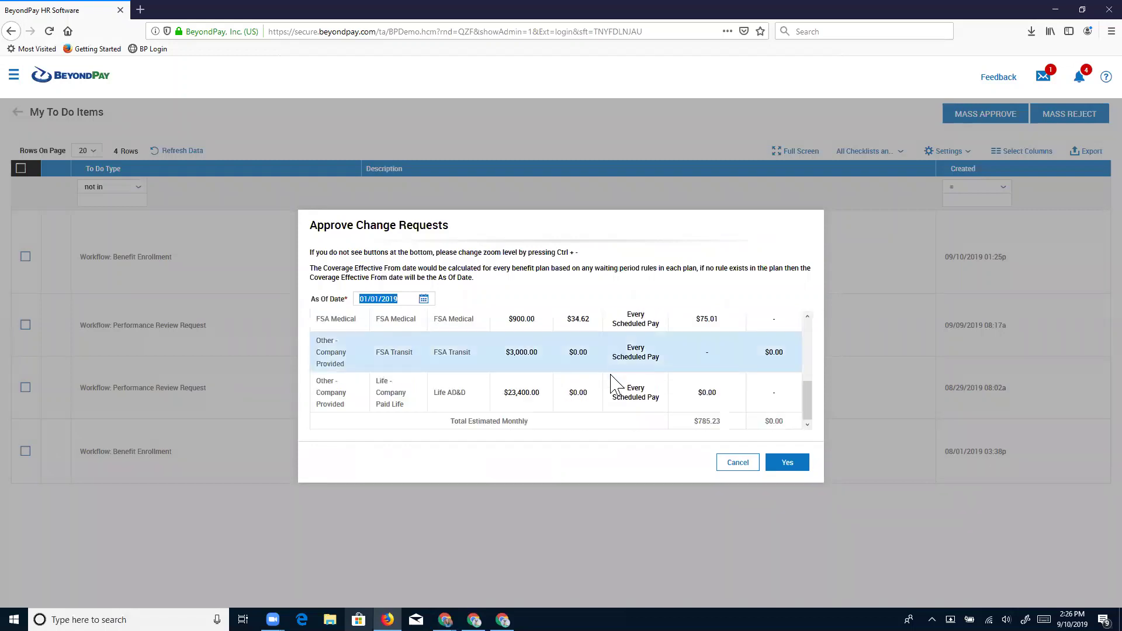
pyautogui.scroll(5, 585, 350)
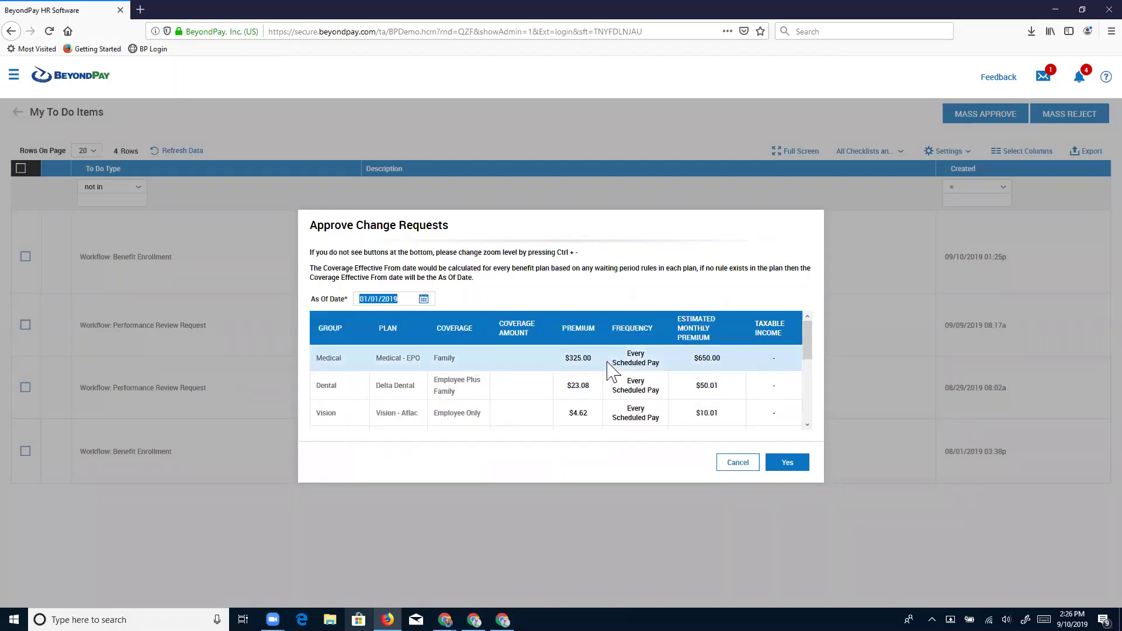
pyautogui.scroll(-5, 608, 387)
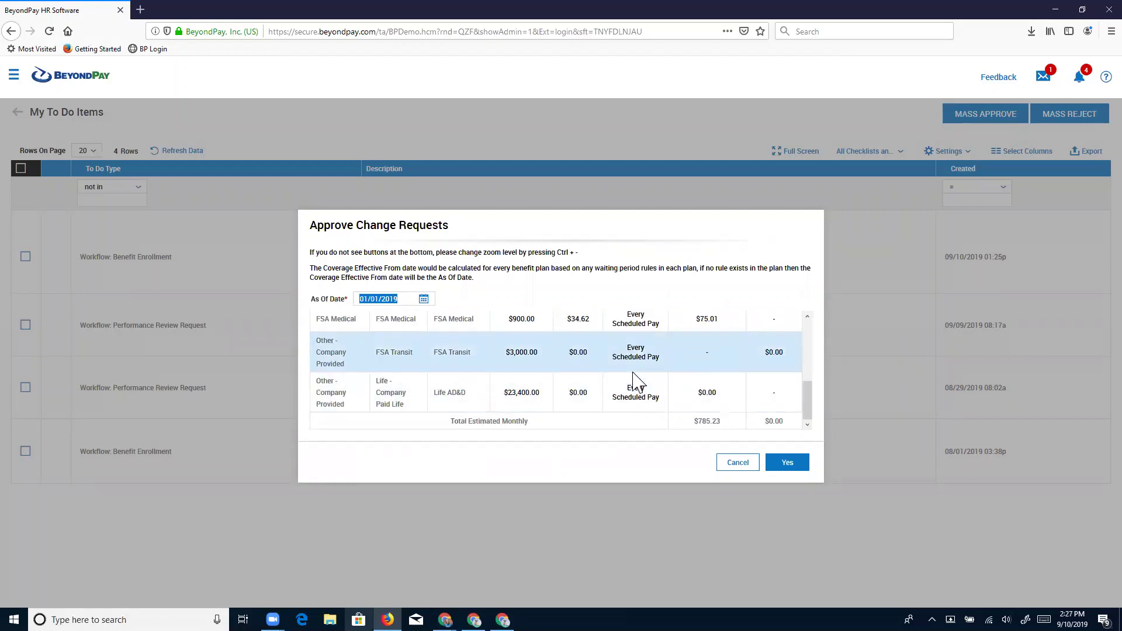
pyautogui.click(731, 465)
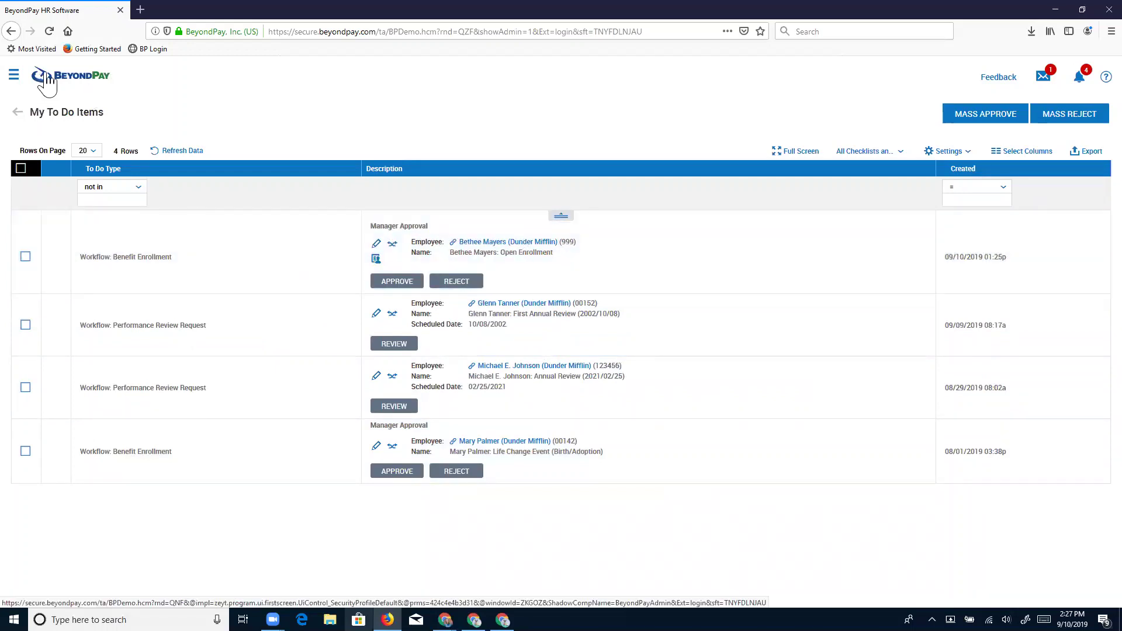
# Return Home and load the Benefits Dashboard, reading 48 new hires Not Started and 2 New.
pyautogui.click(46, 76)
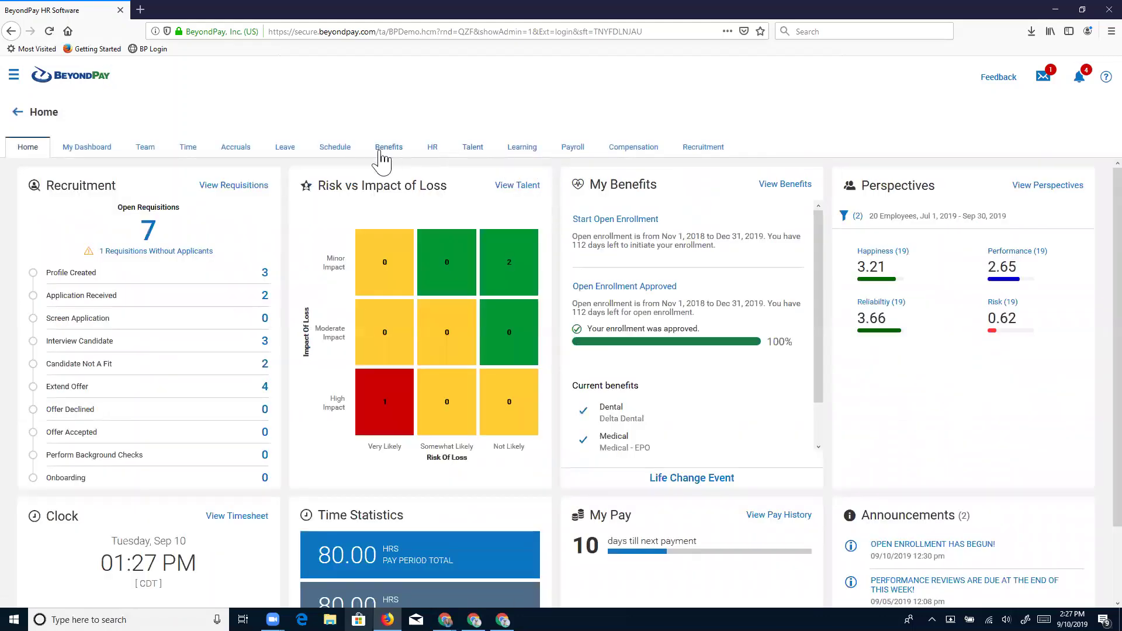
pyautogui.click(381, 154)
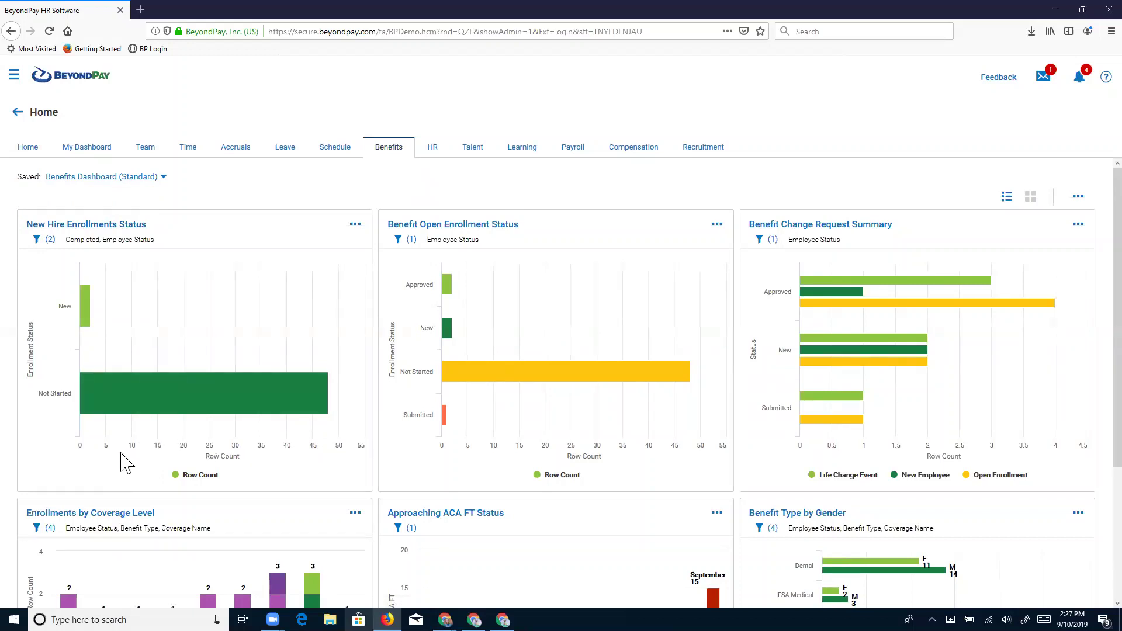
pyautogui.moveTo(170, 345)
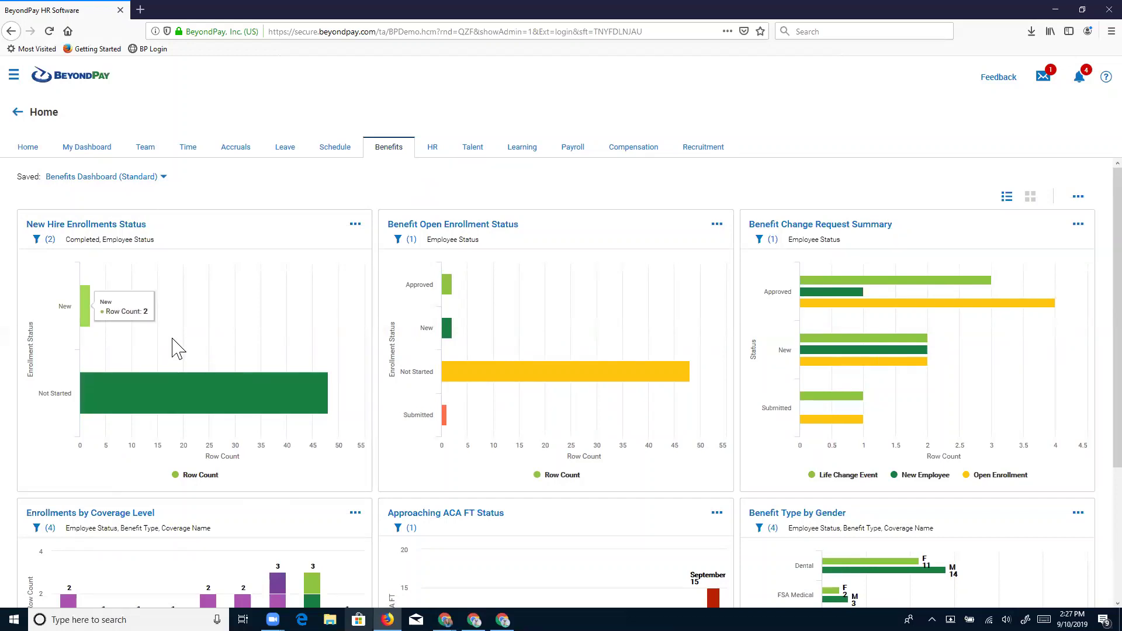
pyautogui.moveTo(178, 383)
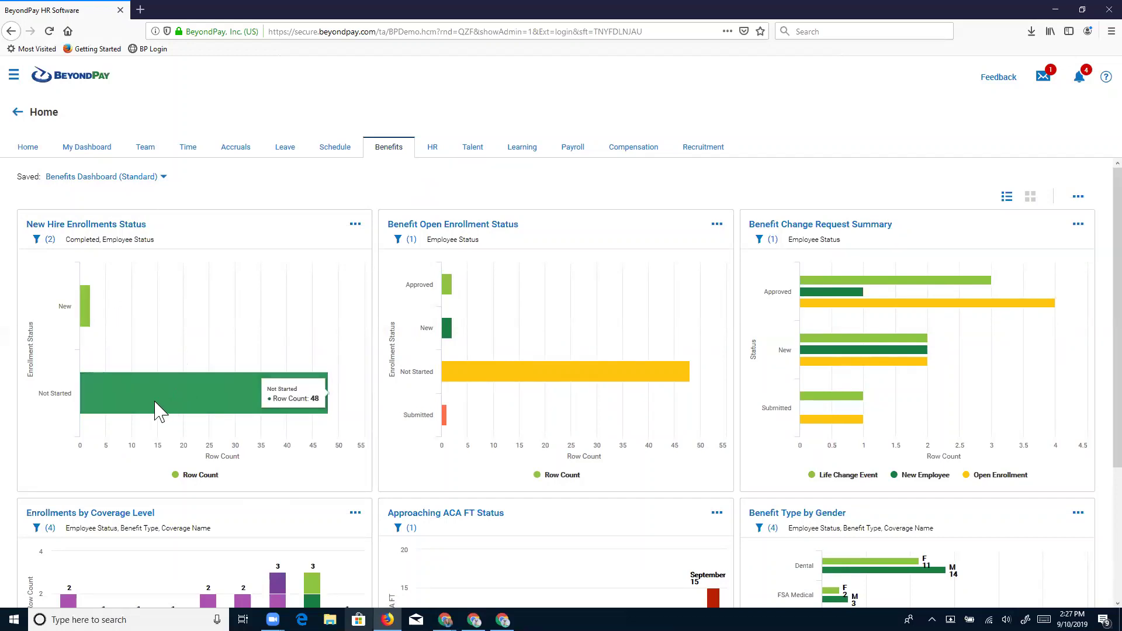
# List the Not Started new hires with 50 rows on one page, sorted by Not Started.
pyautogui.click(124, 403)
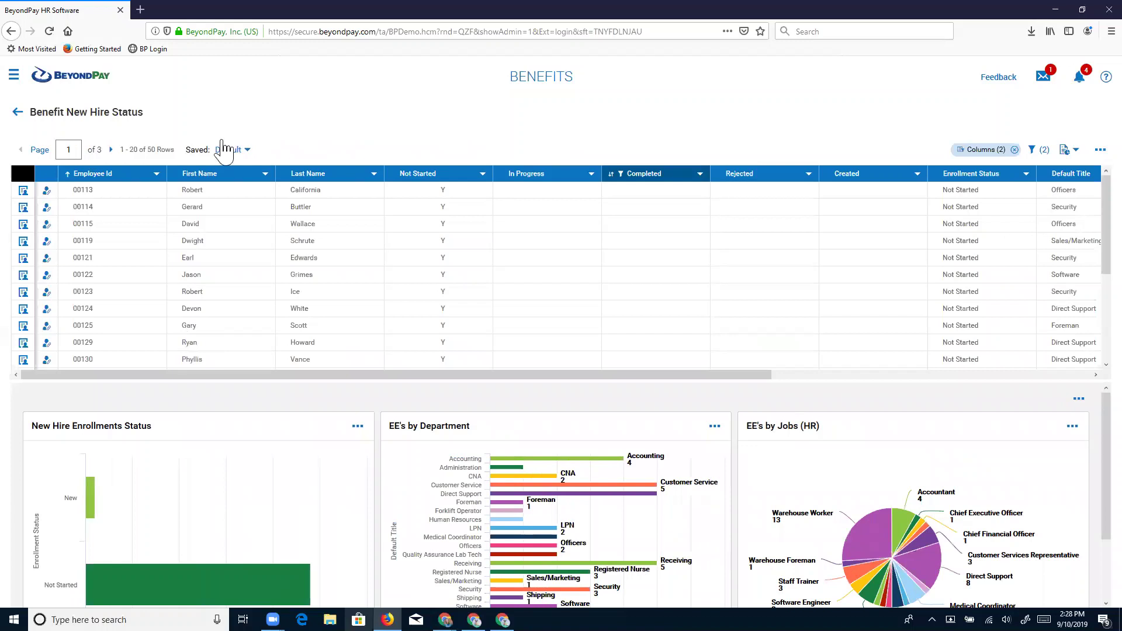
pyautogui.click(41, 151)
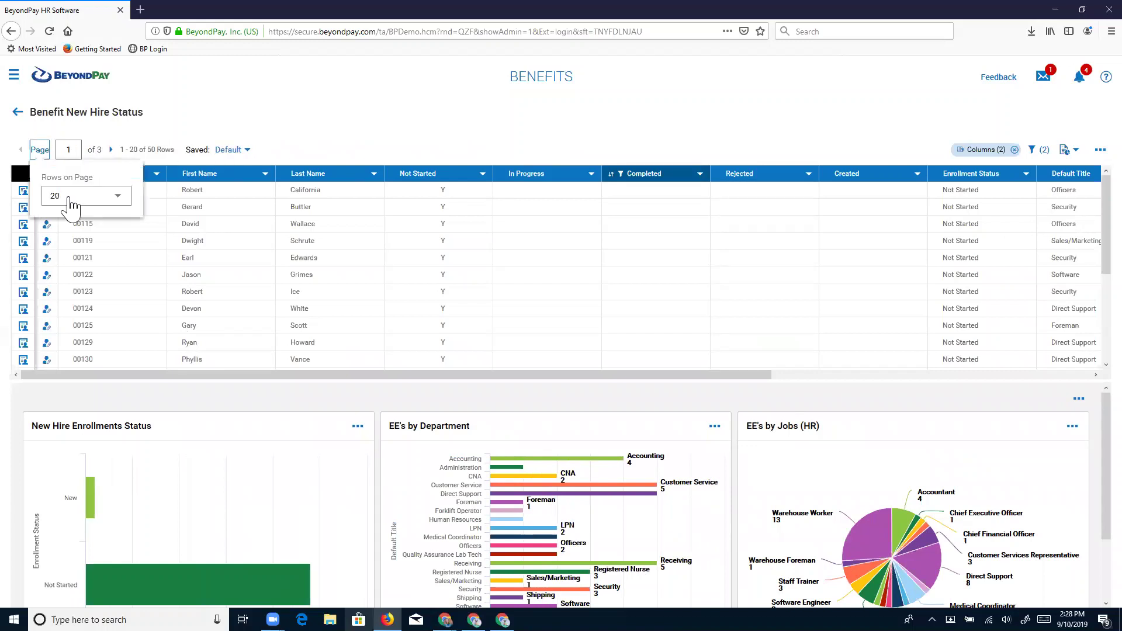
pyautogui.click(70, 196)
pyautogui.click(59, 231)
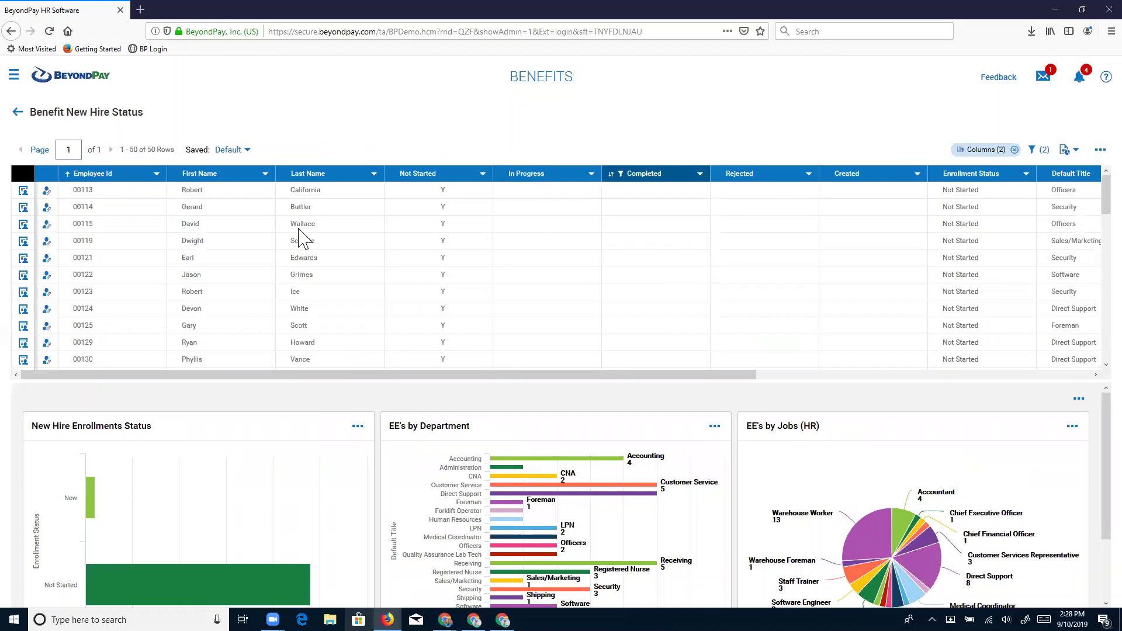
pyautogui.click(418, 174)
# Scroll the new-hire list, noting one employee's New status, then go back Home.
pyautogui.scroll(-5, 453, 243)
pyautogui.scroll(-3, 514, 253)
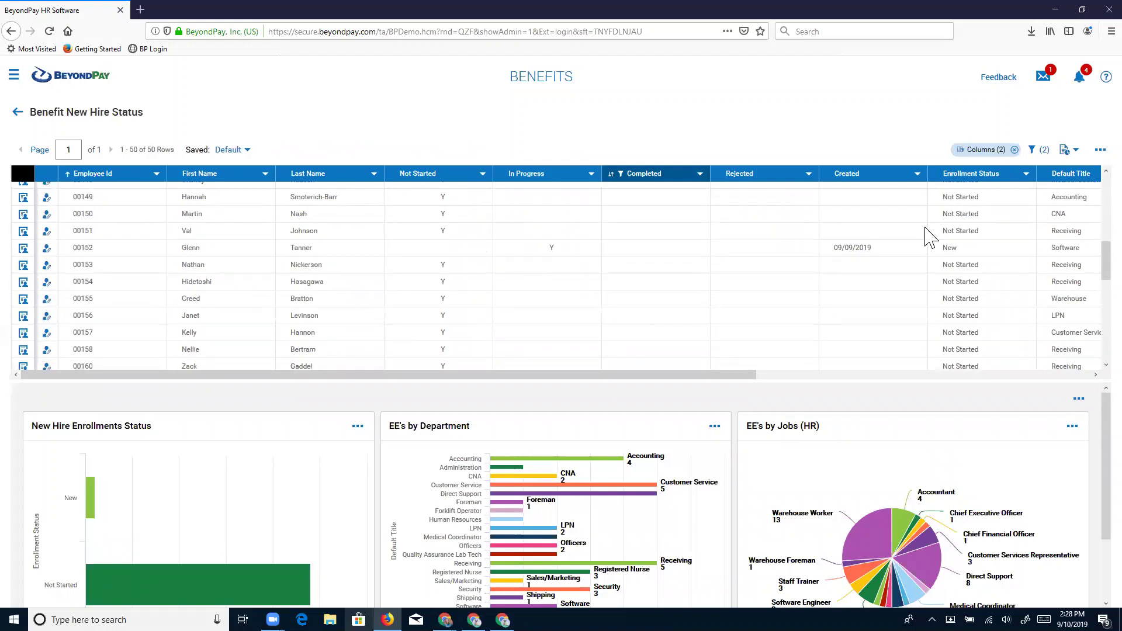
pyautogui.doubleClick(945, 247)
pyautogui.scroll(-3, 730, 319)
pyautogui.scroll(-6, 730, 318)
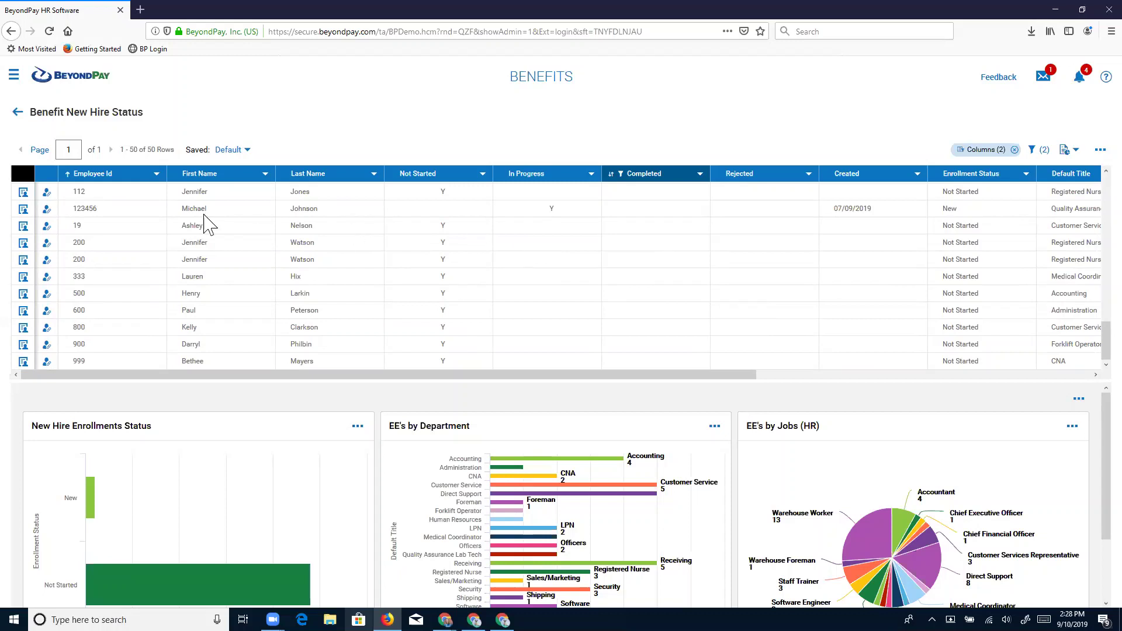
pyautogui.click(17, 111)
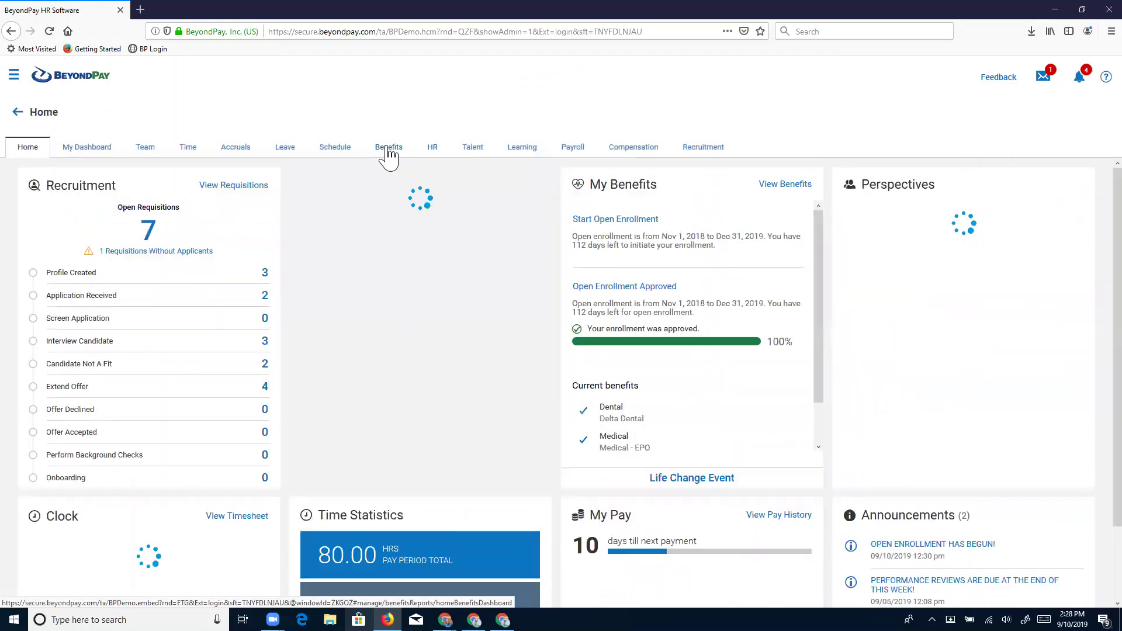
# Reopen Benefits and read open enrollment counts: 48 Not Started, 2 Approved, 2 New, 1 Submitted.
pyautogui.click(388, 149)
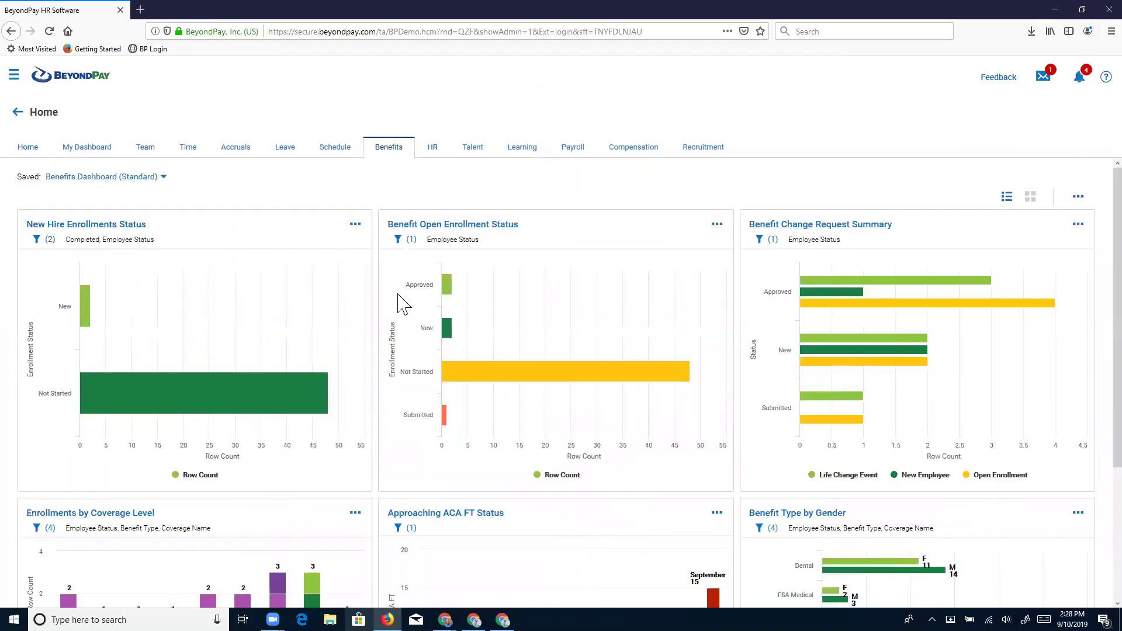
pyautogui.moveTo(462, 298)
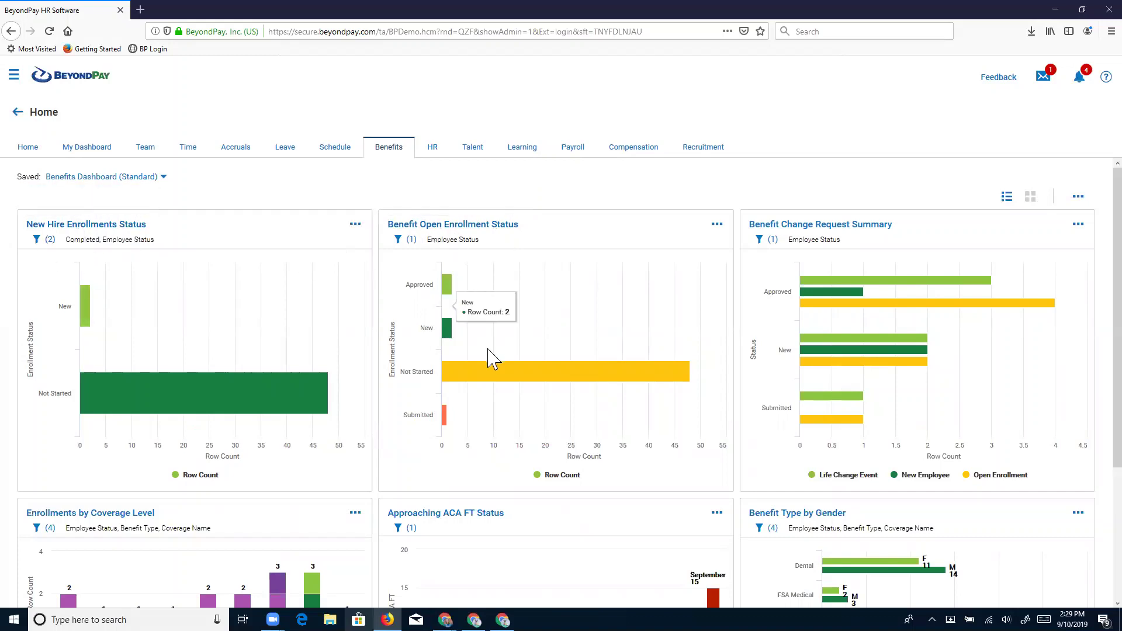
pyautogui.moveTo(495, 381)
pyautogui.moveTo(495, 423)
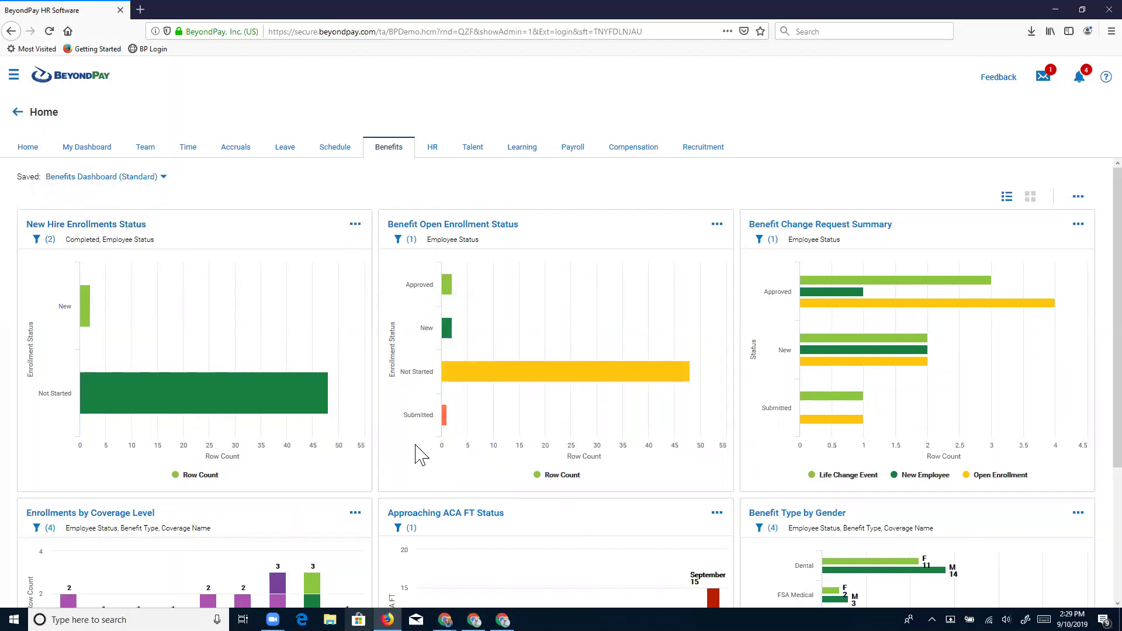
pyautogui.moveTo(457, 376)
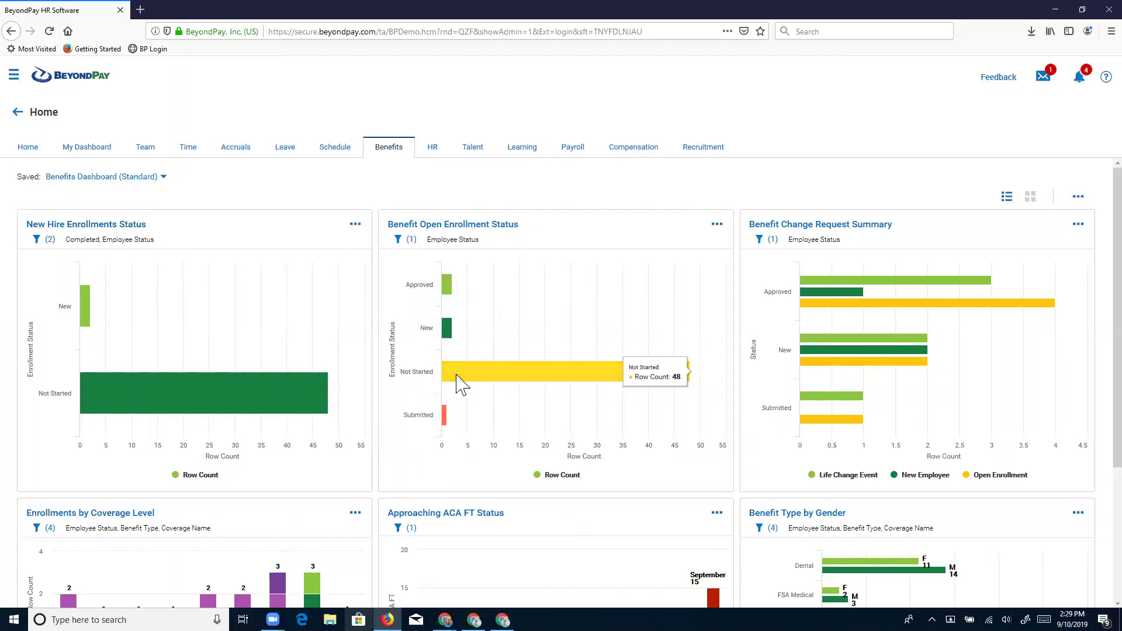
pyautogui.moveTo(449, 335)
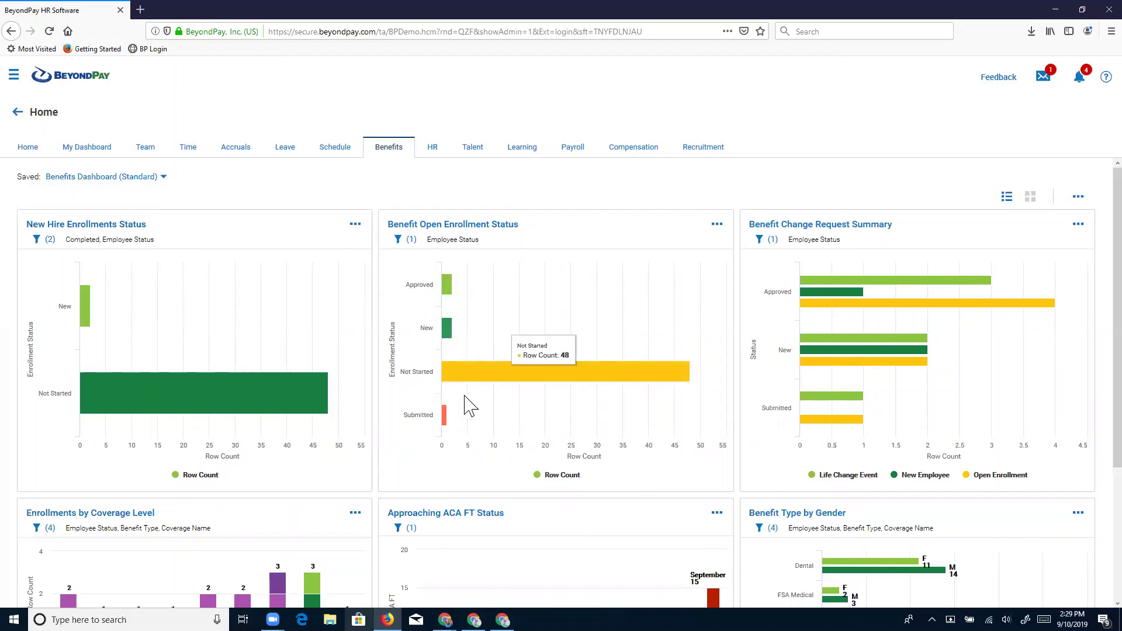
pyautogui.moveTo(444, 426)
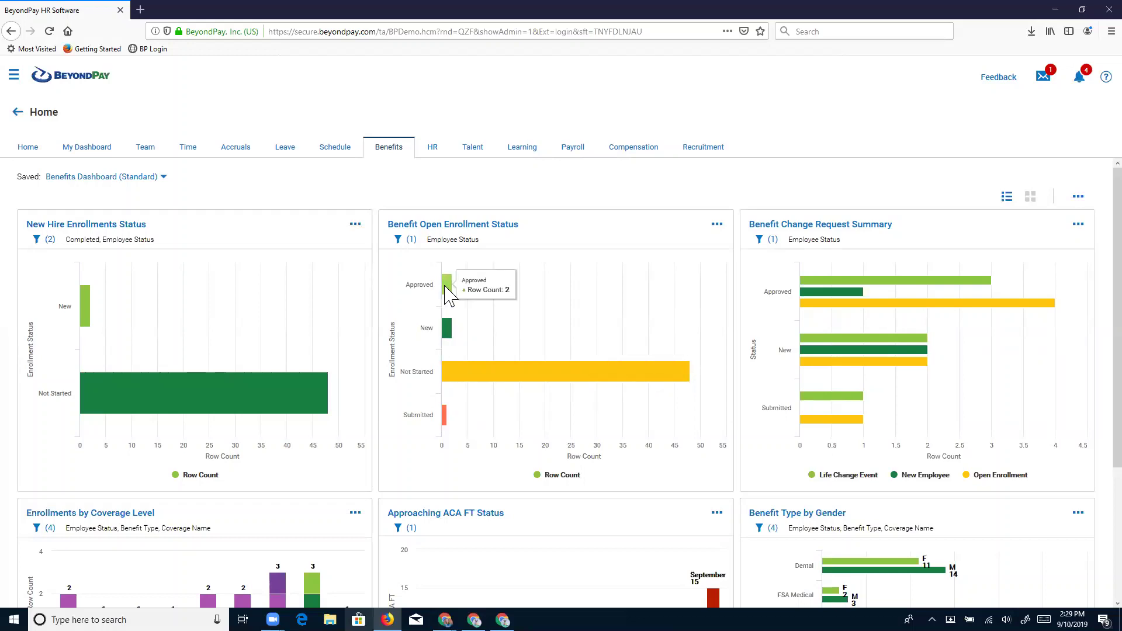
pyautogui.click(452, 291)
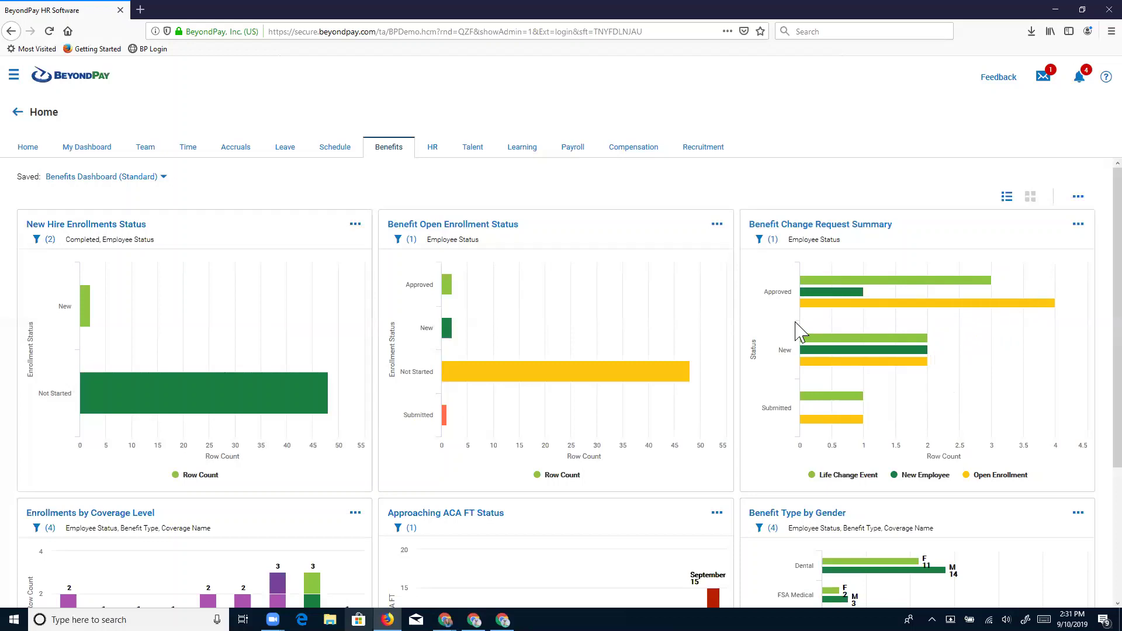
pyautogui.moveTo(827, 298)
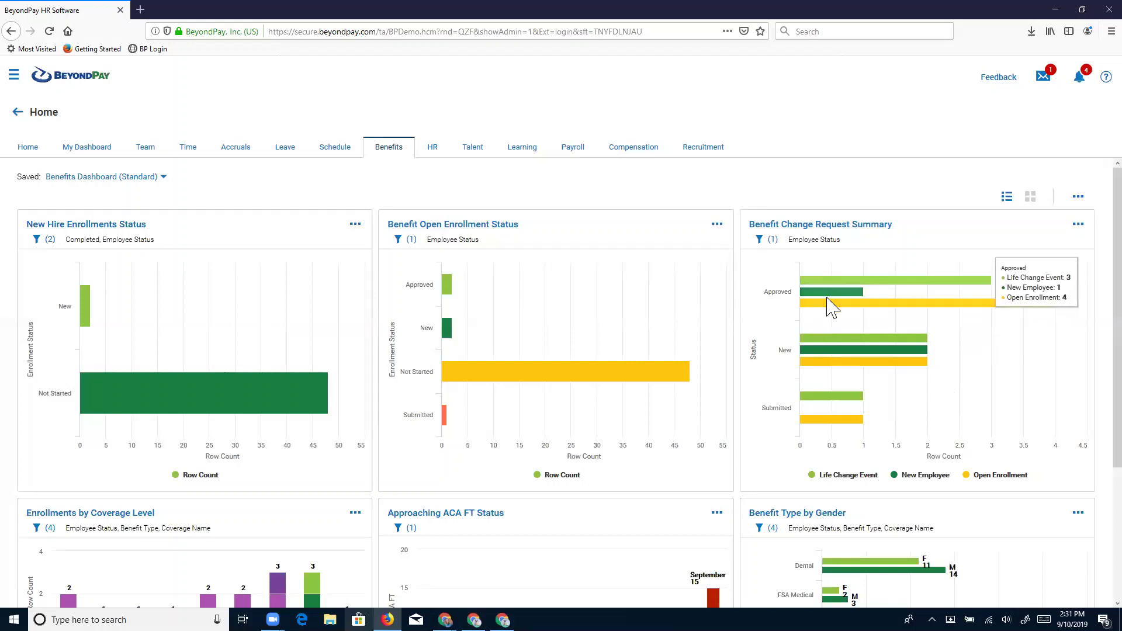
# List the change requests behind the Approved bar in Benefit Change Request Summary.
pyautogui.click(835, 308)
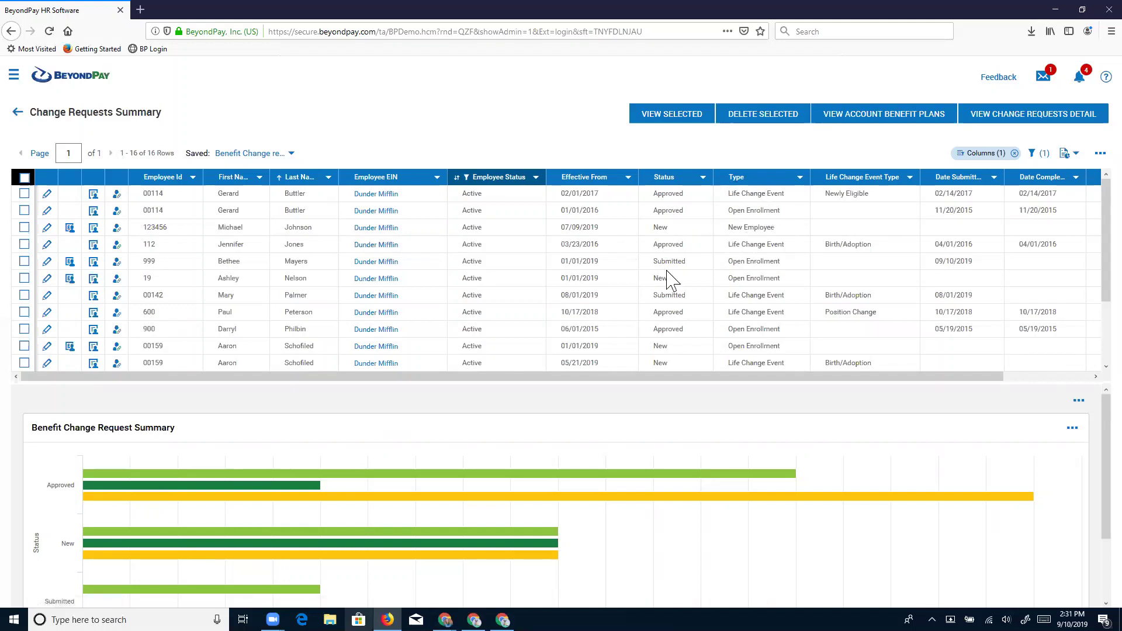
pyautogui.scroll(-1, 672, 281)
pyautogui.scroll(1, 672, 281)
# Filter First Name with 'starts with' on the employee's initial letters and open their record.
pyautogui.click(260, 177)
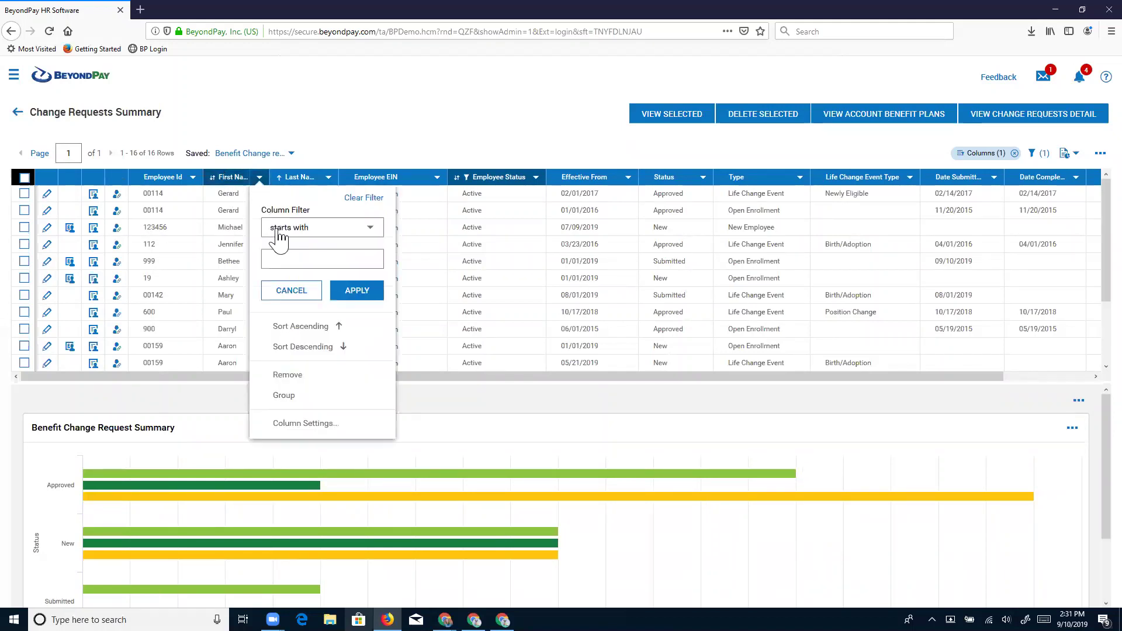
pyautogui.click(278, 258)
pyautogui.write('Be')
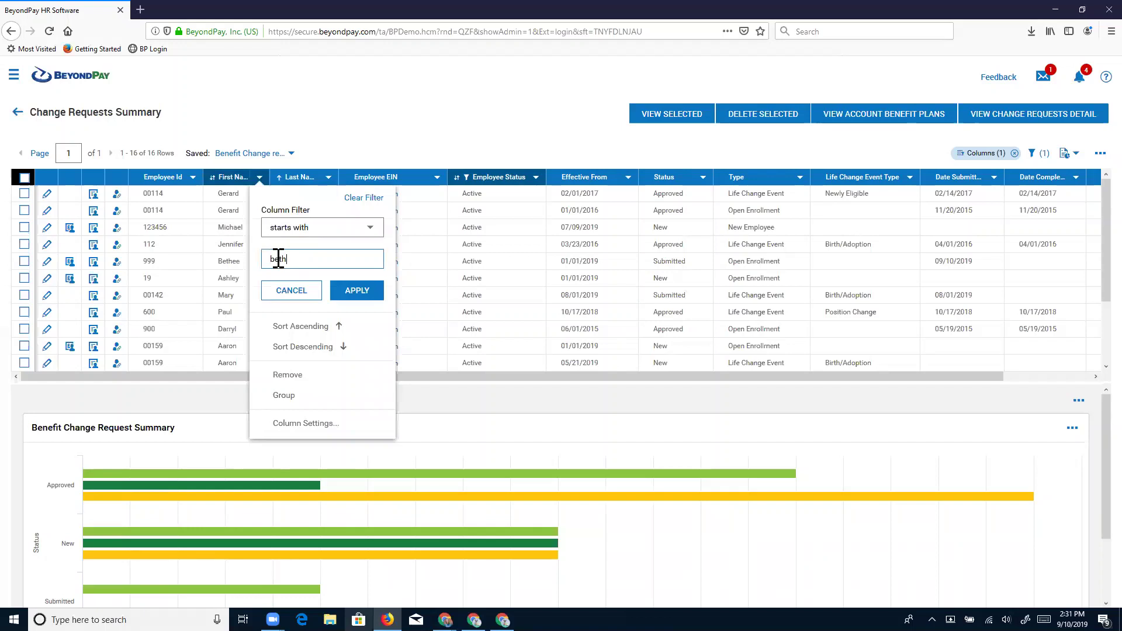
pyautogui.press('Return')
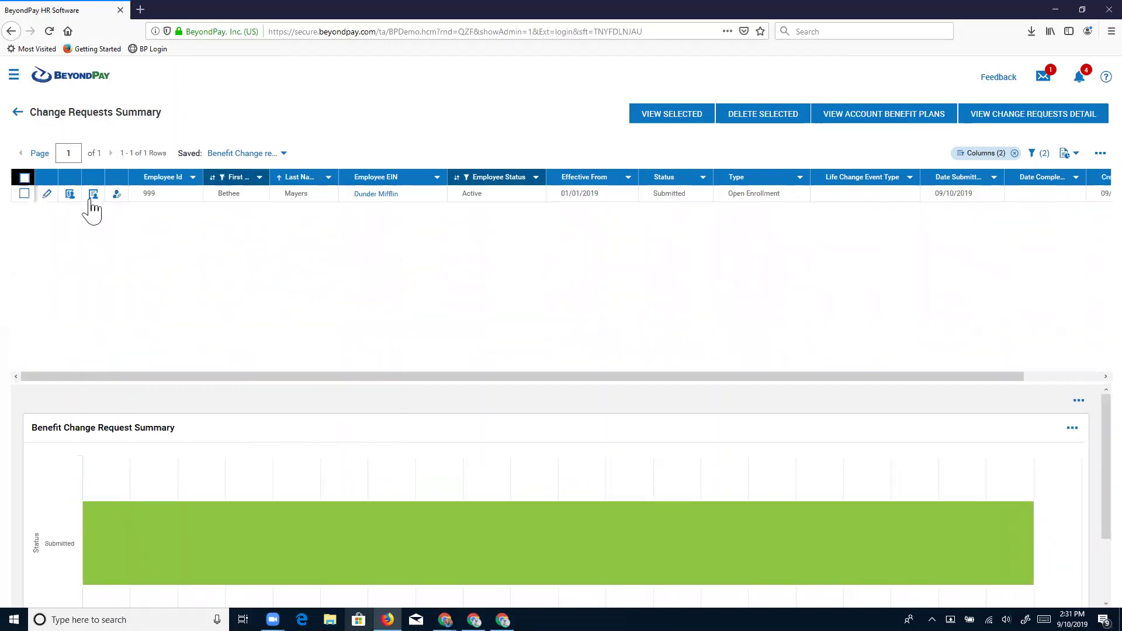
pyautogui.click(93, 195)
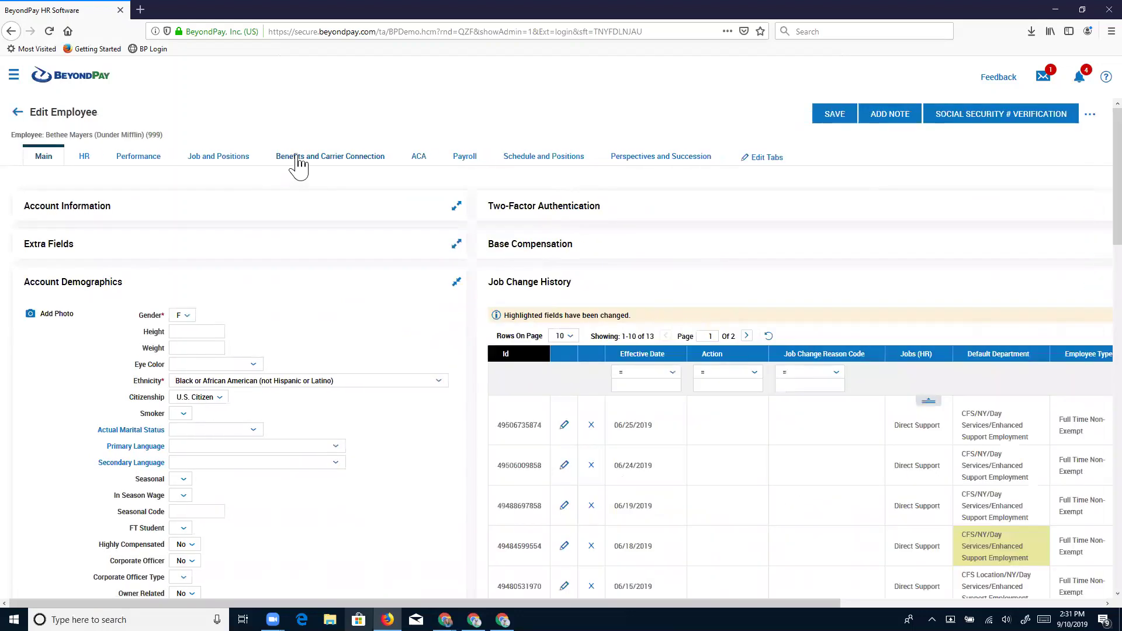
# Review the employee's medical and dental benefits, then advance the slideshow to 'Any questions?'.
pyautogui.click(298, 163)
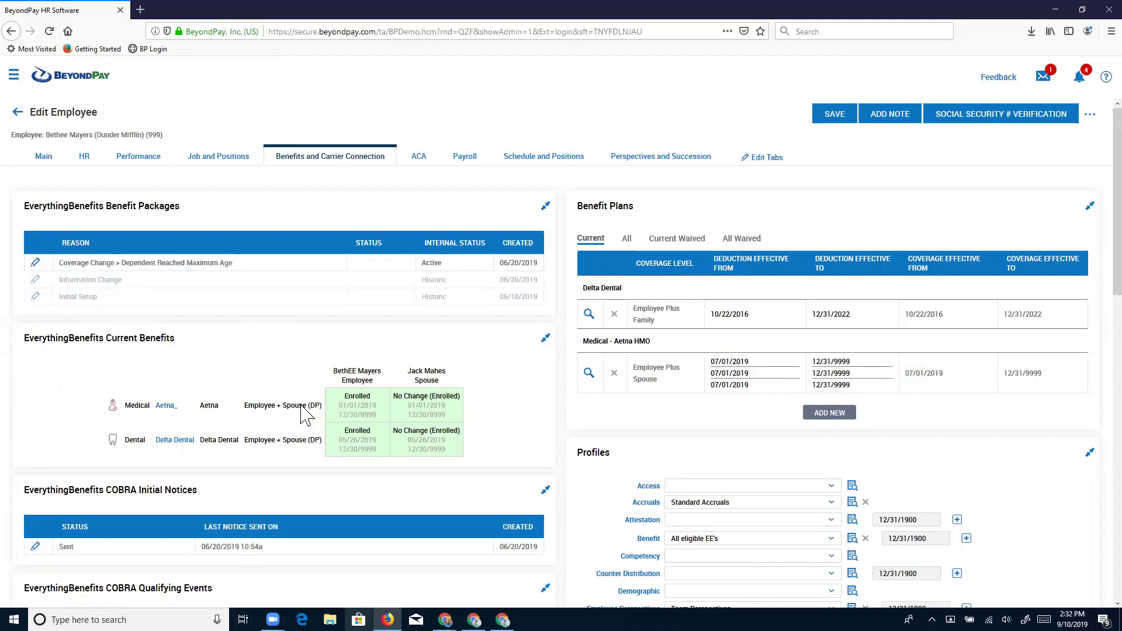
pyautogui.scroll(-2, 307, 408)
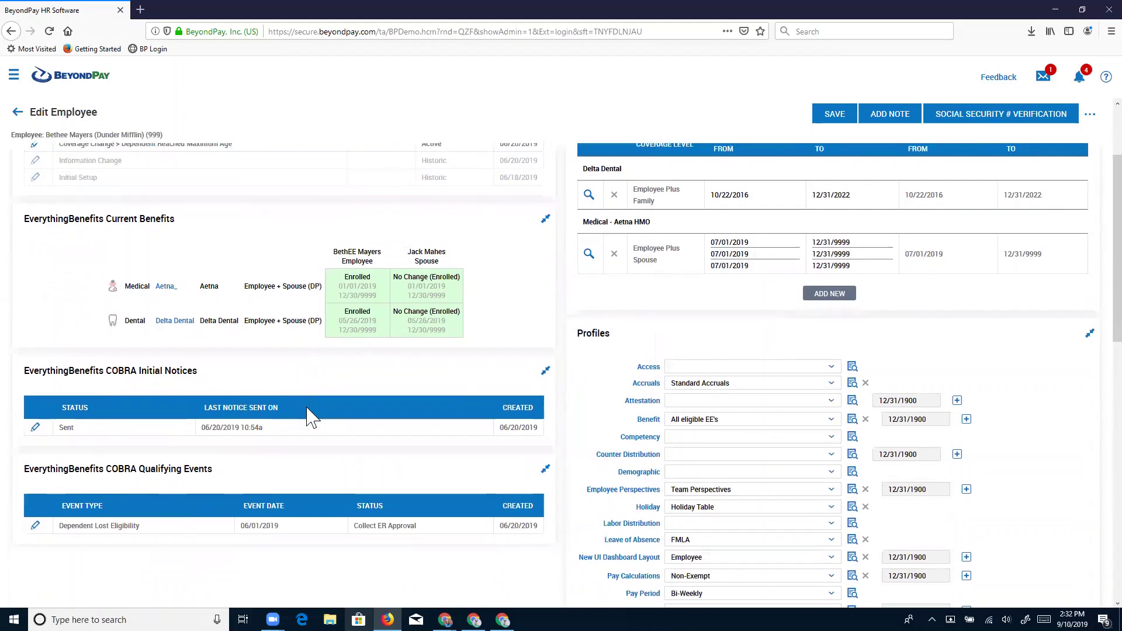
pyautogui.scroll(-1, 313, 416)
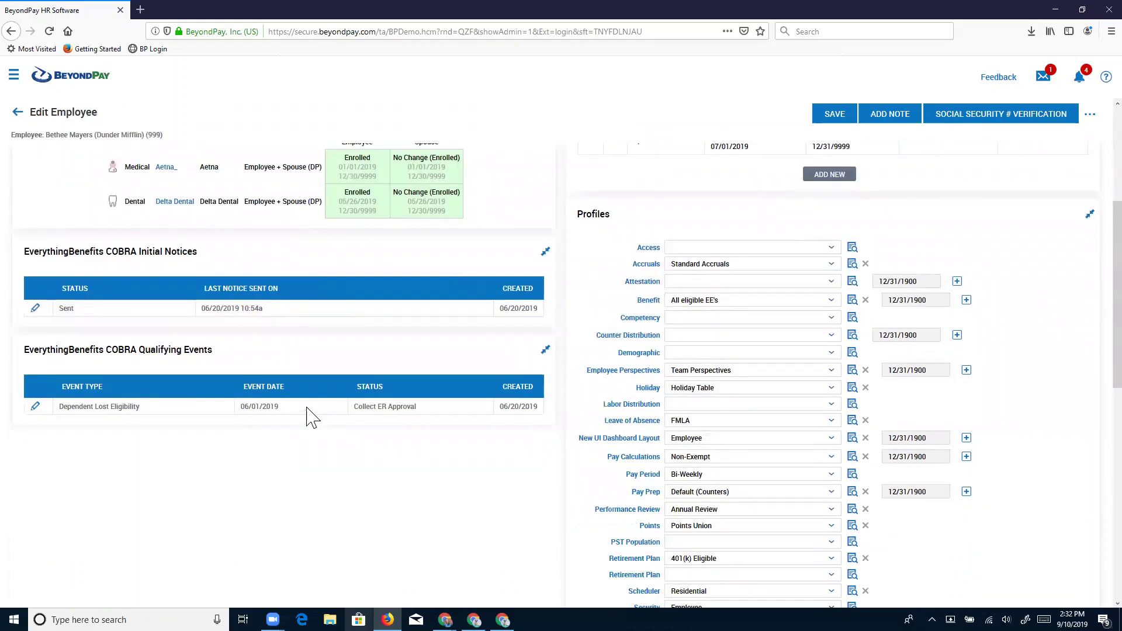
pyautogui.scroll(2, 310, 409)
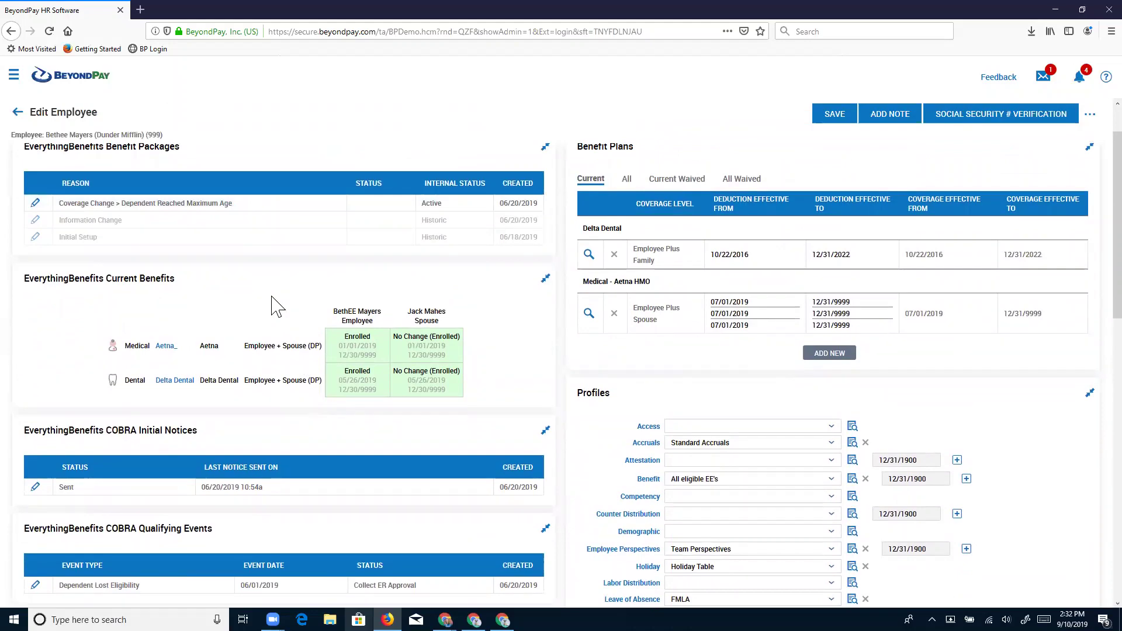
pyautogui.scroll(1, 275, 305)
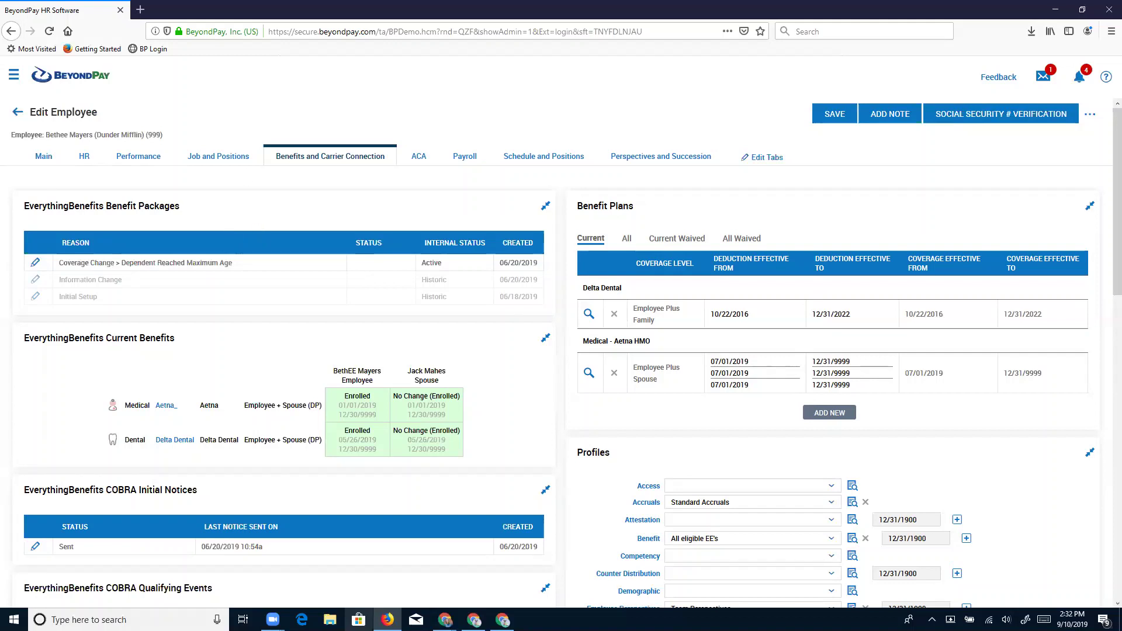
pyautogui.hotkey('alt', 'Tab')
pyautogui.press('Right')
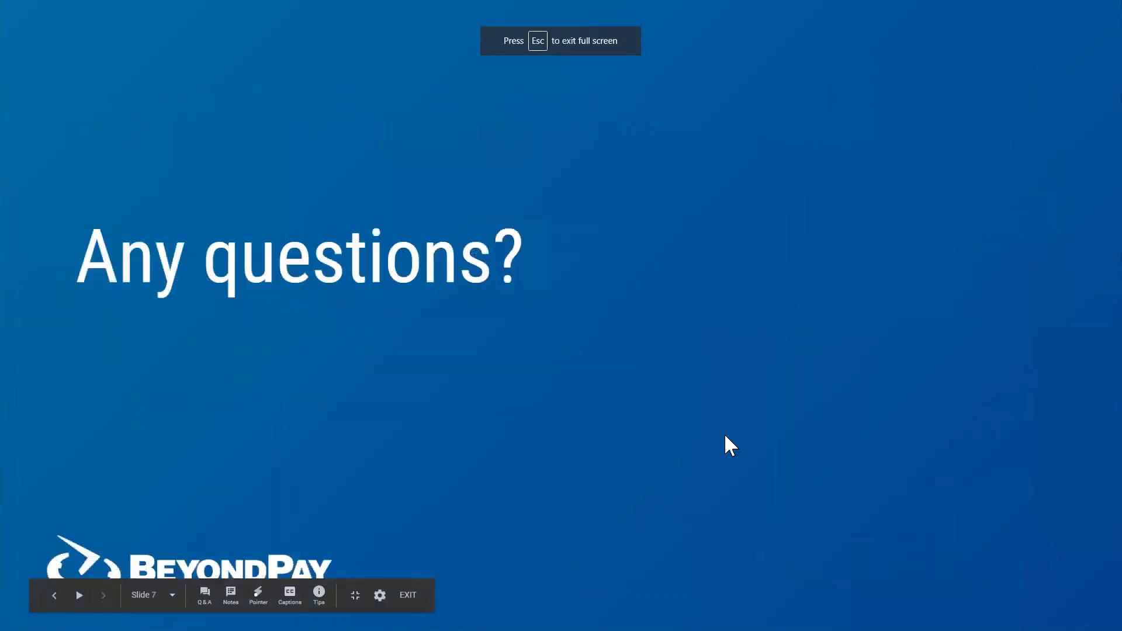